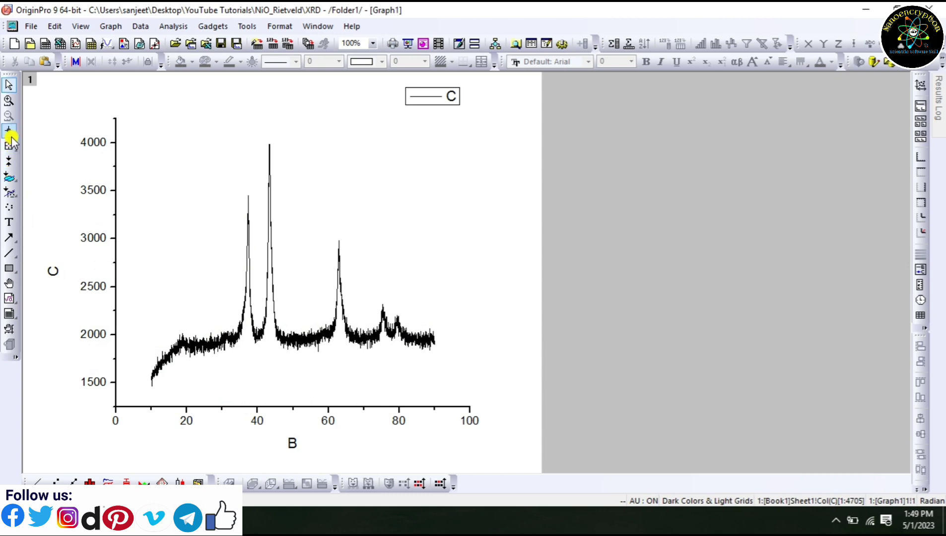
- Read the coordinates of the flat baseline just before the first peak on the graph, and close the readout
click(8, 131)
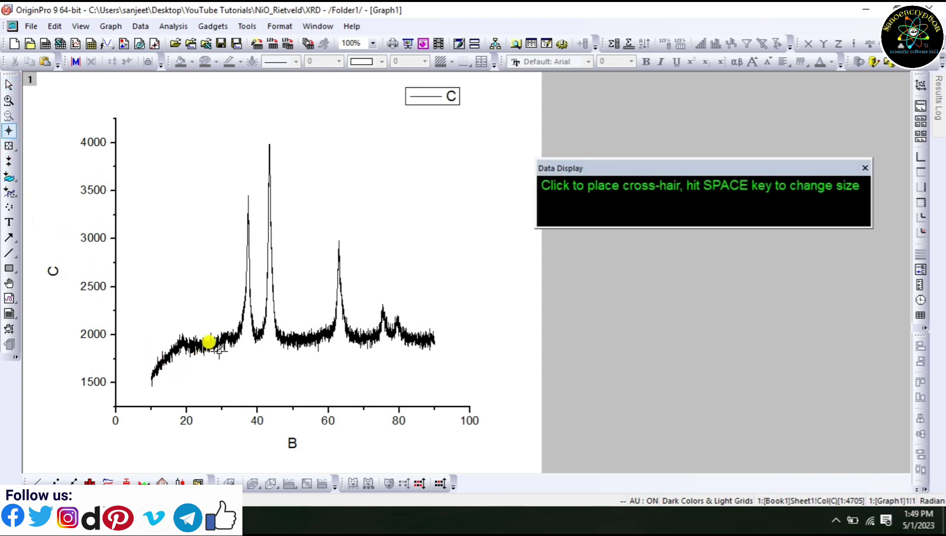
click(225, 333)
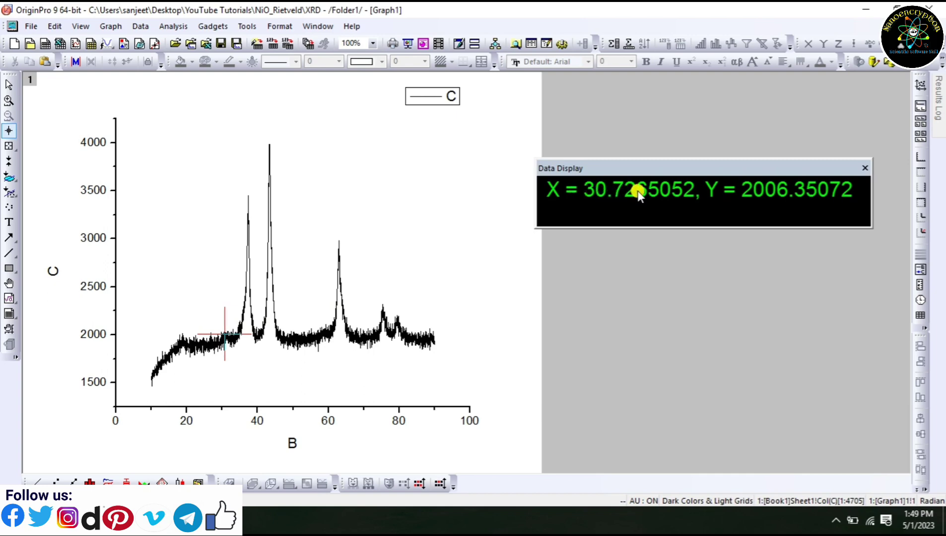
click(862, 170)
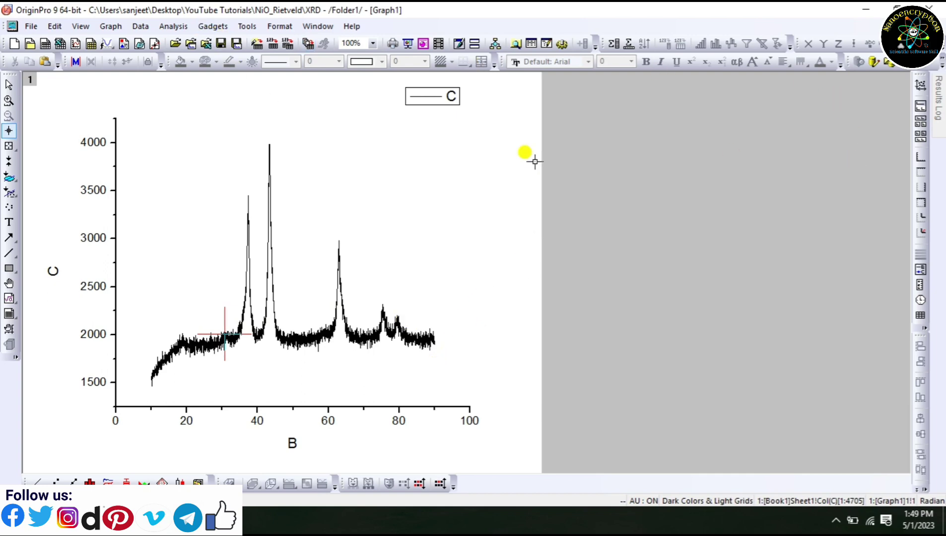
- Delete rows 1 to 1176 in the Book1 worksheet to remove the data points with X below 30
click(166, 30)
mouse_move(318, 27)
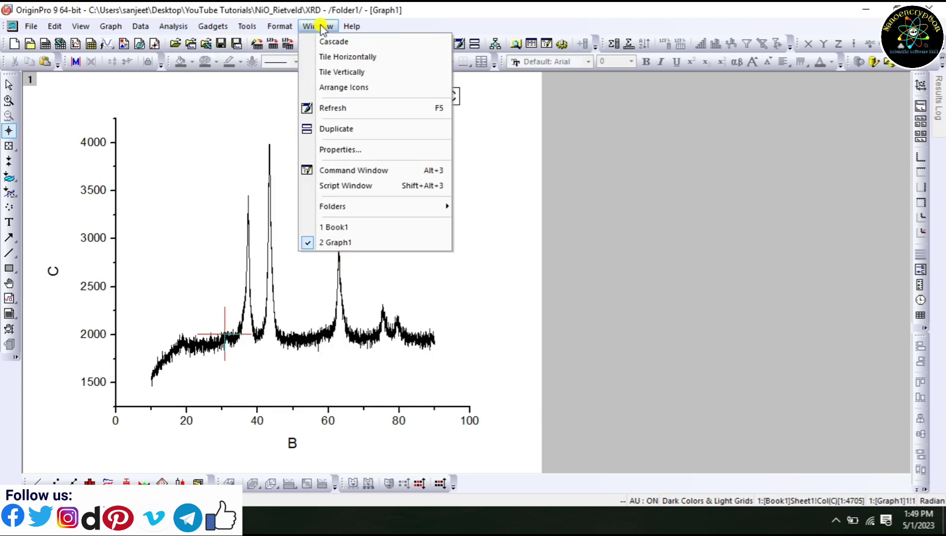
click(337, 228)
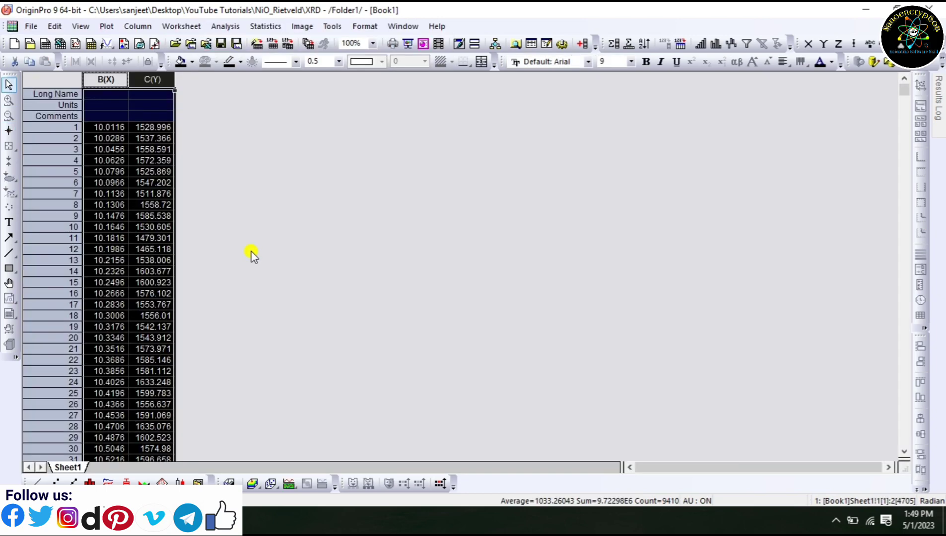
drag(102, 128, 145, 158)
drag(144, 95, 146, 203)
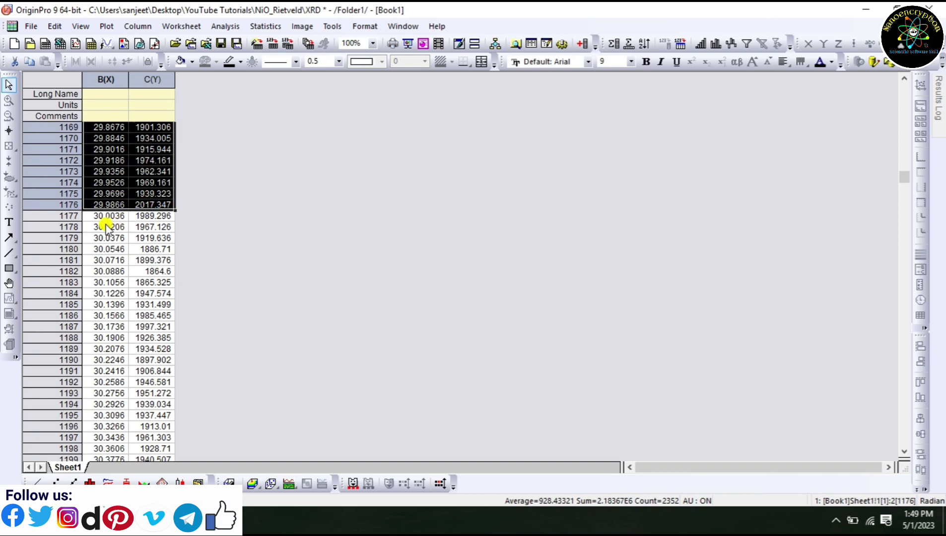
right_click(124, 163)
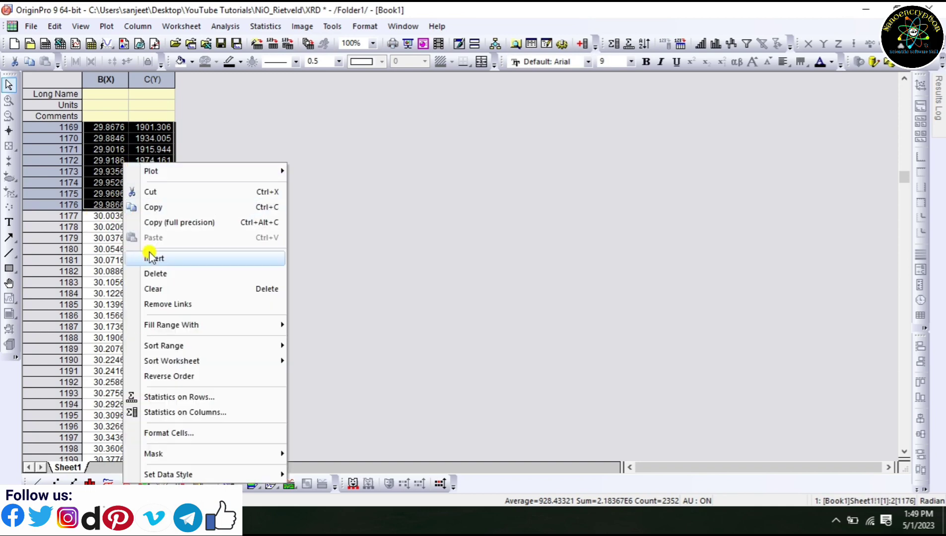
click(167, 276)
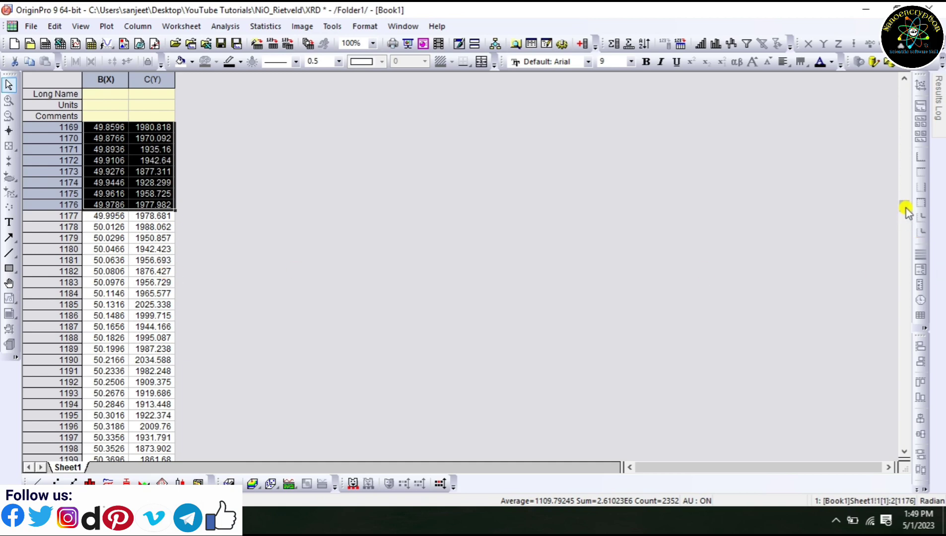
- Plot the remaining data in columns B(X) and C(Y) as a new line graph
drag(905, 208, 899, 75)
click(296, 133)
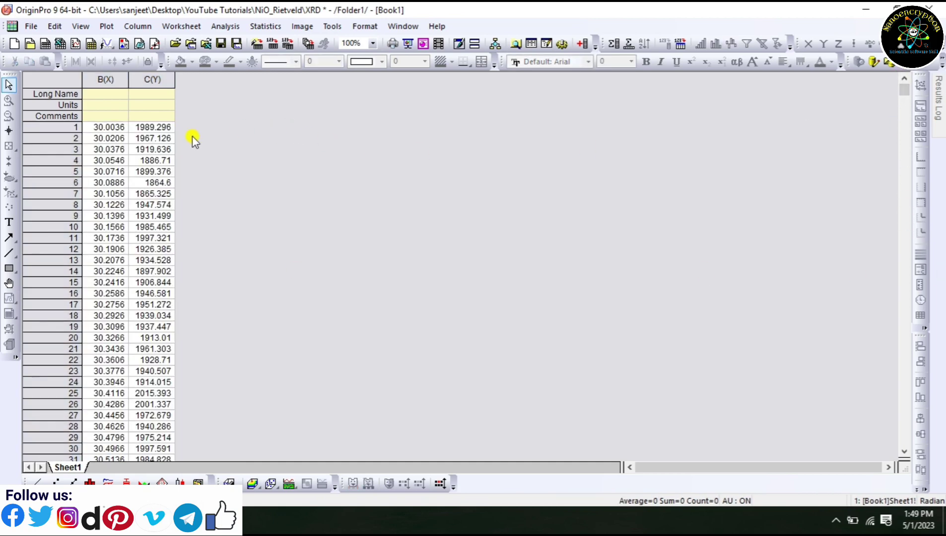
drag(106, 80, 131, 79)
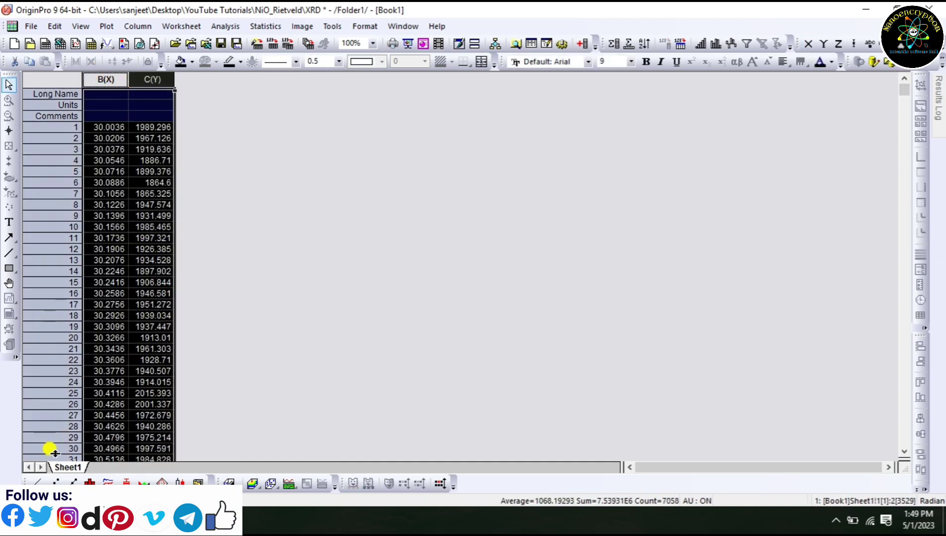
click(37, 482)
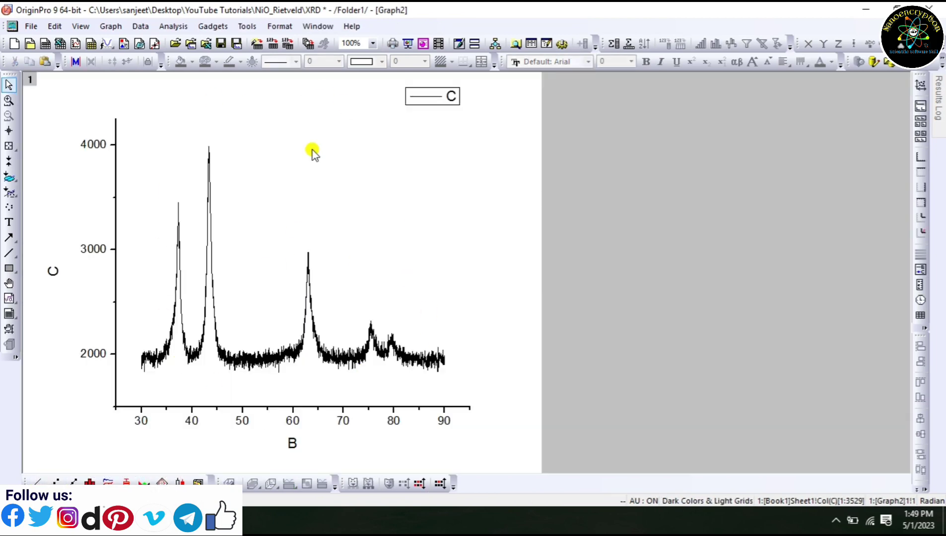
- Return to the Book1 worksheet and copy columns B(X) and C(Y) at full precision
click(318, 27)
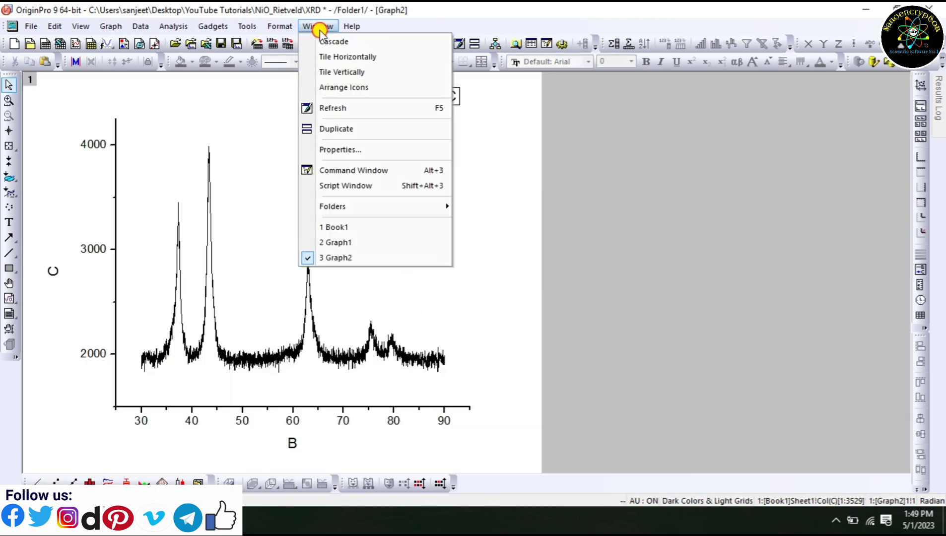
click(337, 227)
right_click(163, 262)
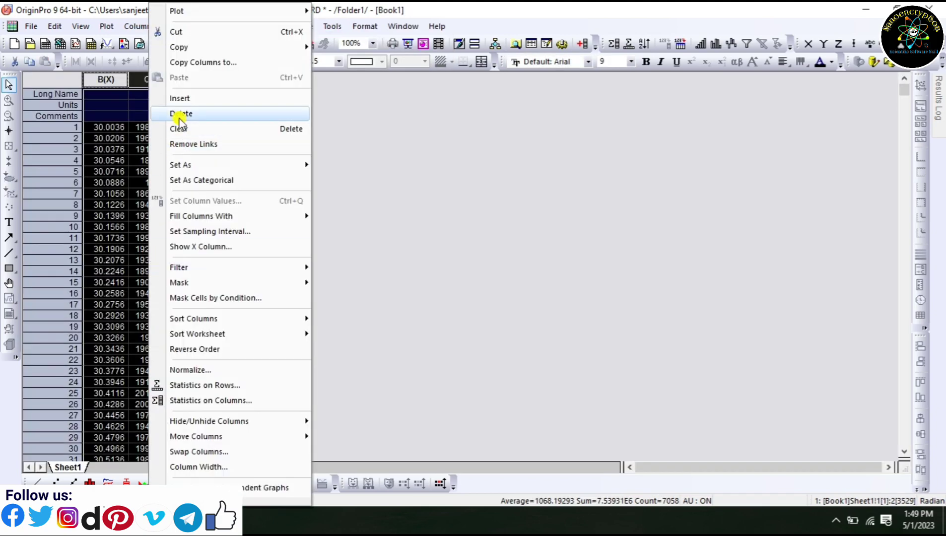
mouse_move(189, 49)
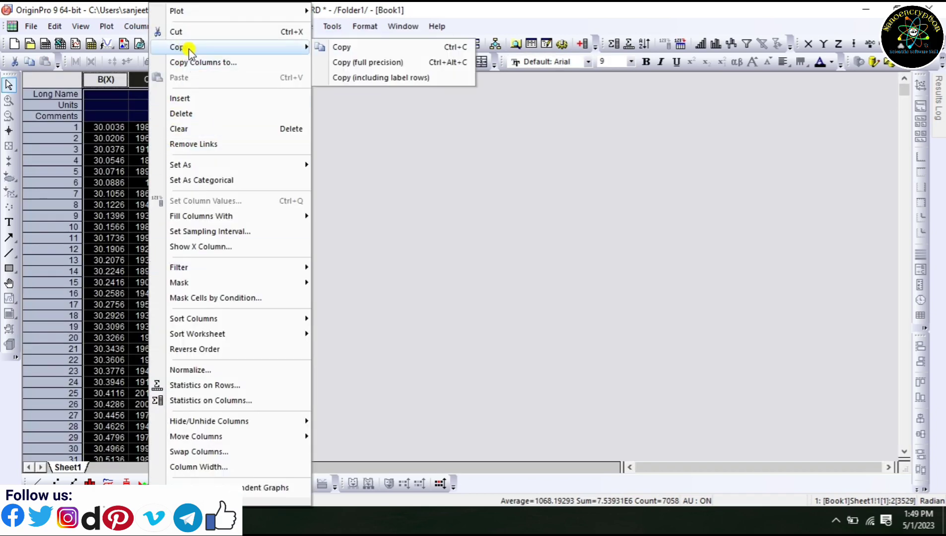
click(387, 63)
- Switch to a blank Microsoft Excel workbook and paste the copied data into columns A and B
key(super)
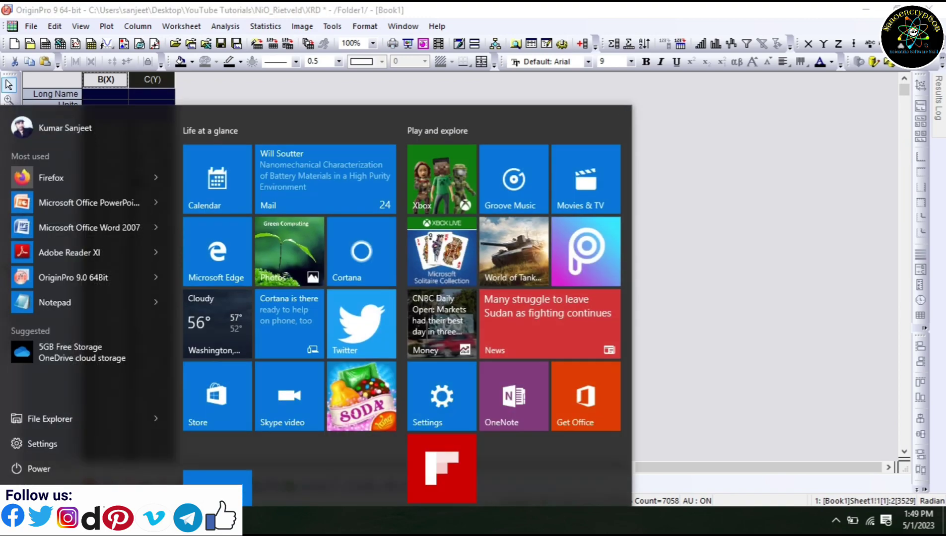
click(201, 483)
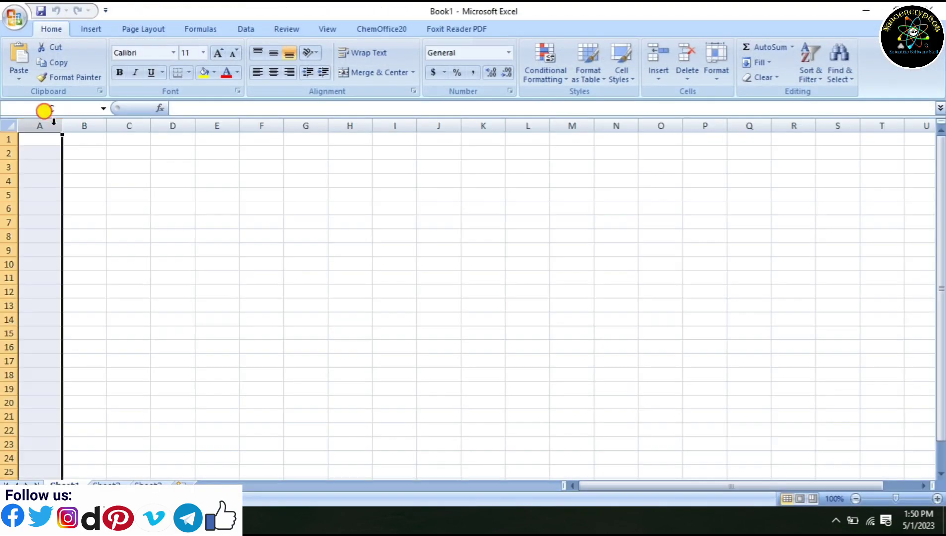
drag(40, 125, 71, 125)
right_click(75, 126)
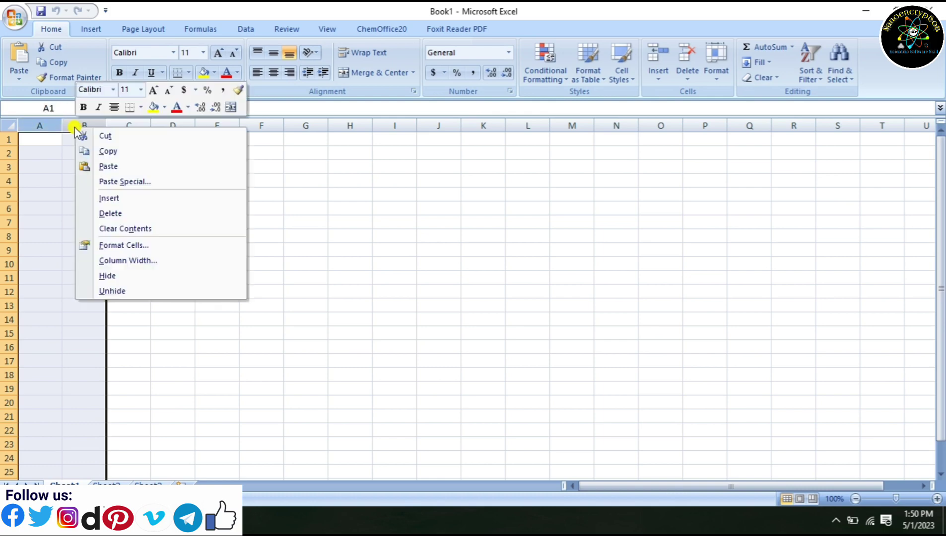
click(102, 171)
click(437, 295)
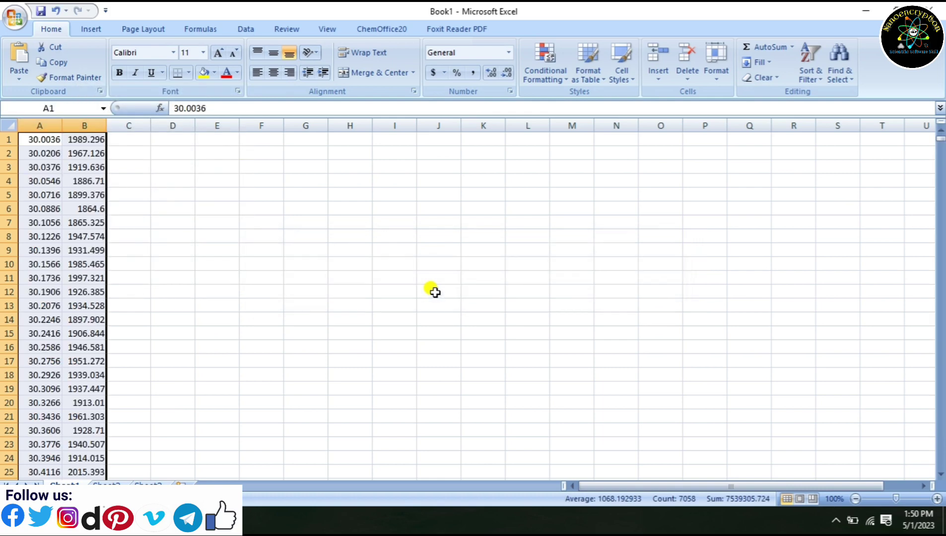
- Insert a blank row above the data and enter the starting angle 30.0036 in cell B1
right_click(9, 140)
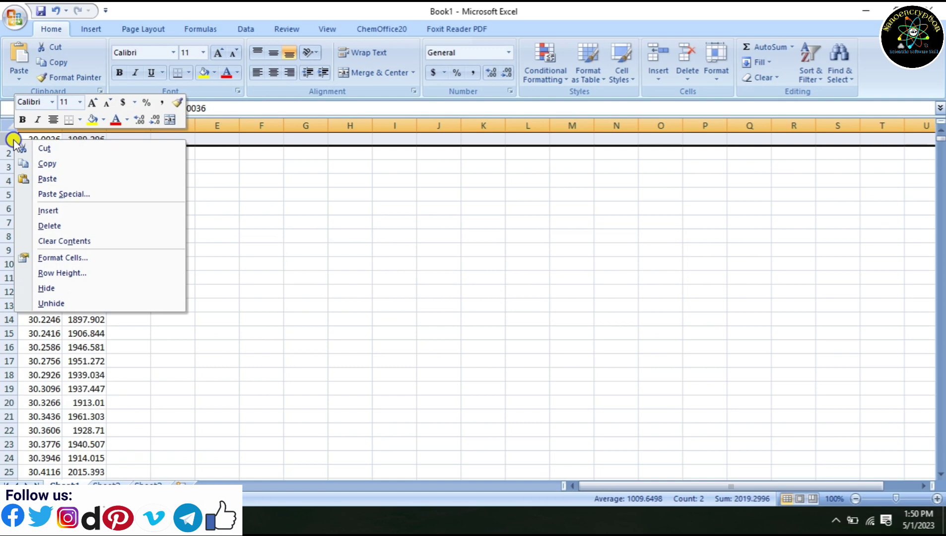
click(49, 212)
click(78, 139)
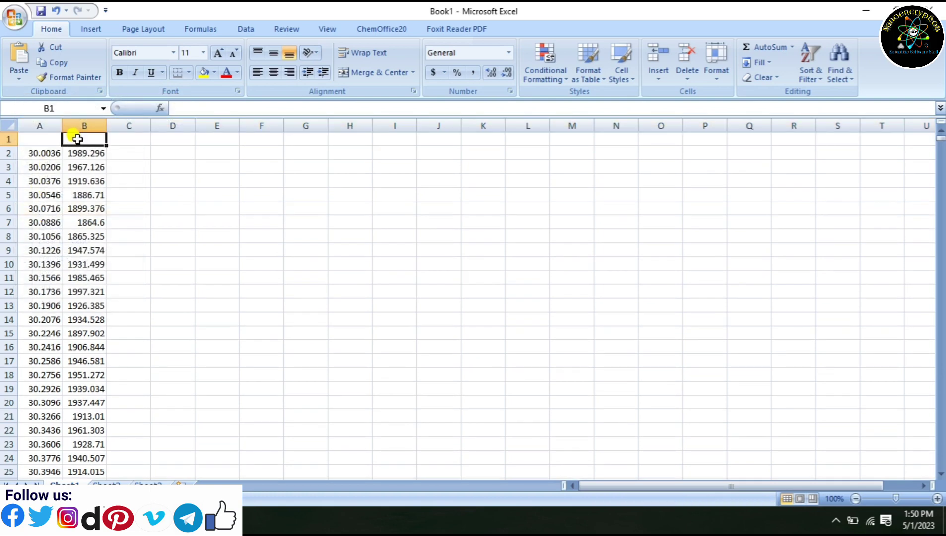
text(30.003)
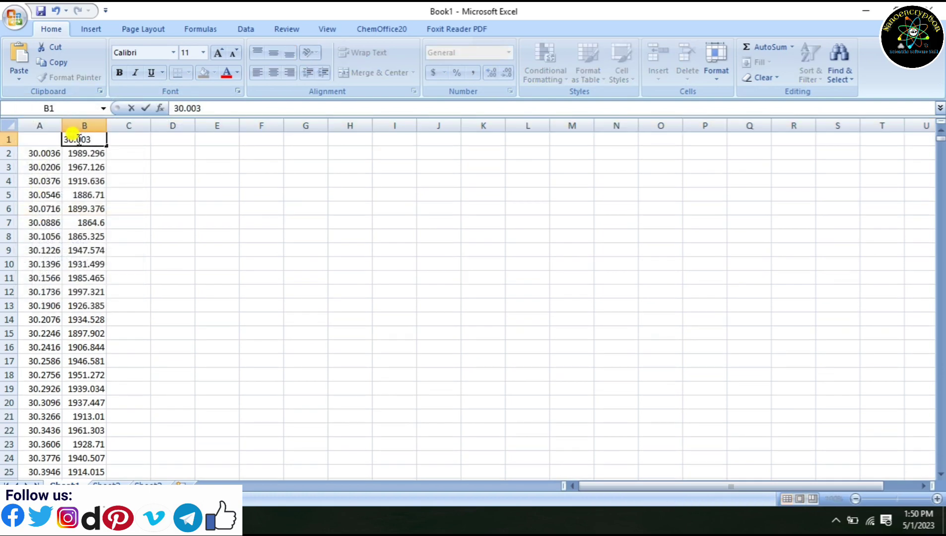
text(6)
- Enter the angle step size 0.017 in cell C1
click(130, 141)
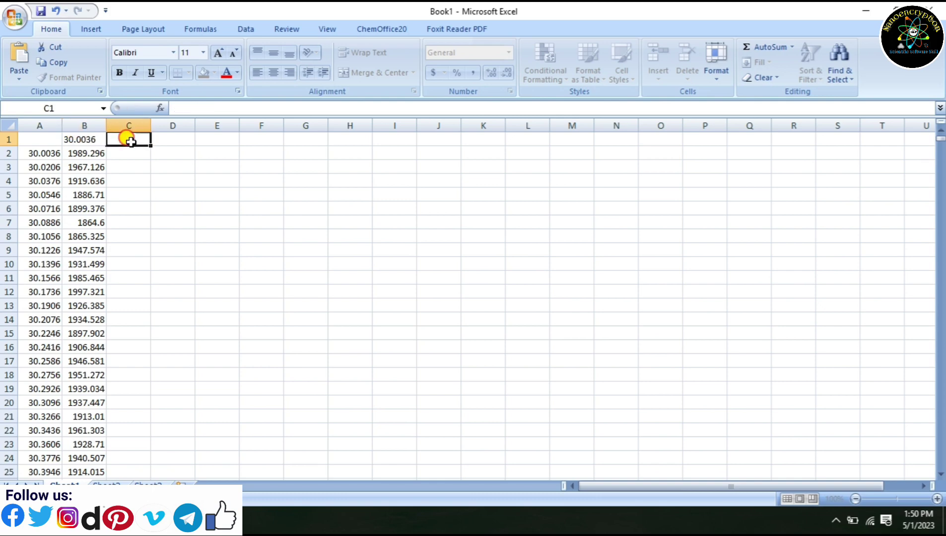
text(0)
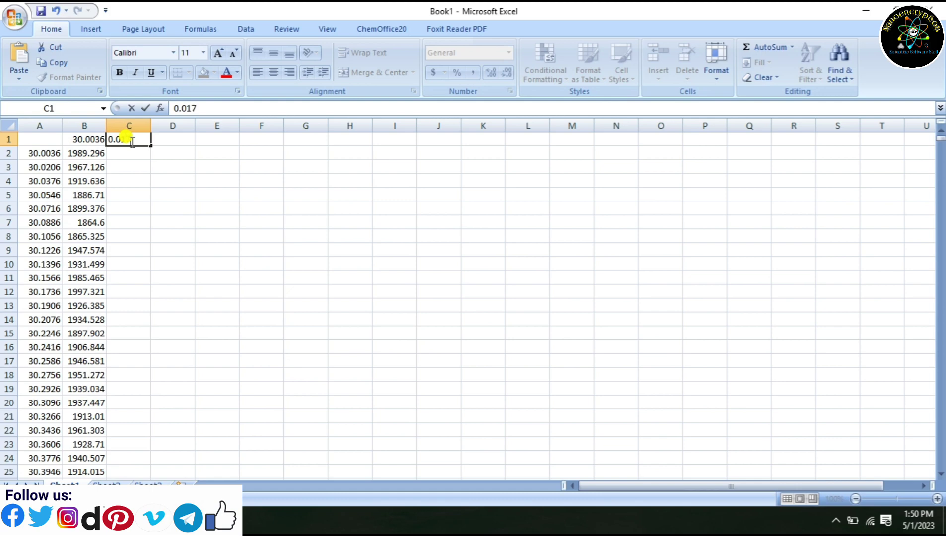
text(.017)
click(203, 140)
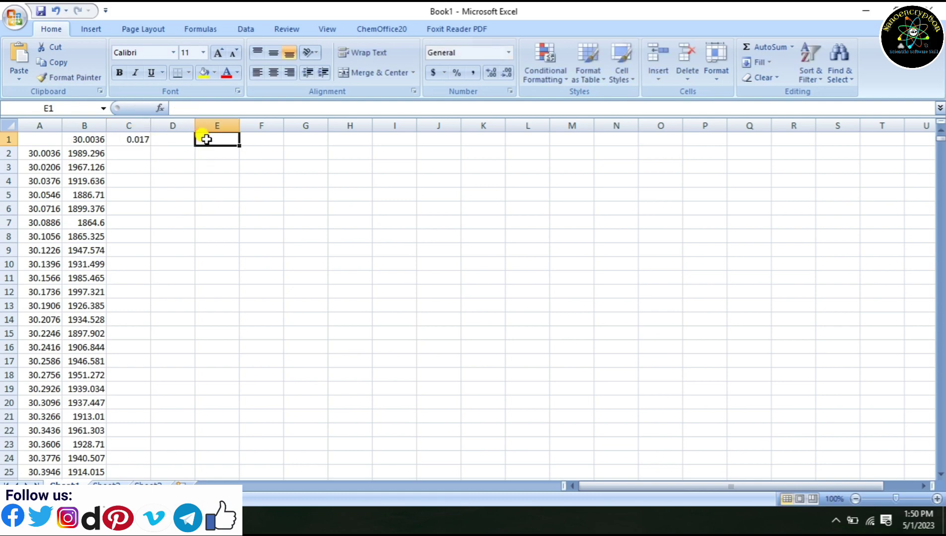
- Enter the final angle from the last row of column A, 89.9796, in cell D1
click(173, 138)
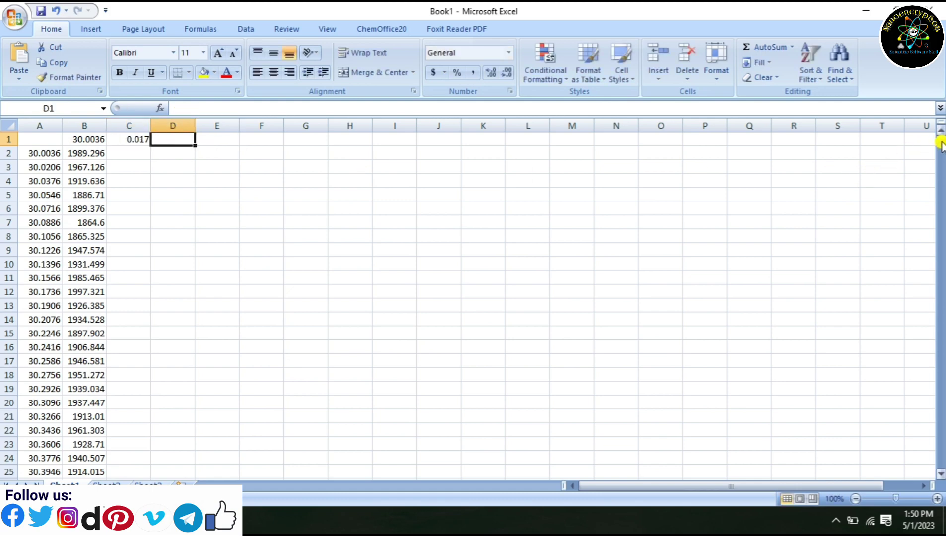
drag(939, 138, 913, 476)
click(50, 473)
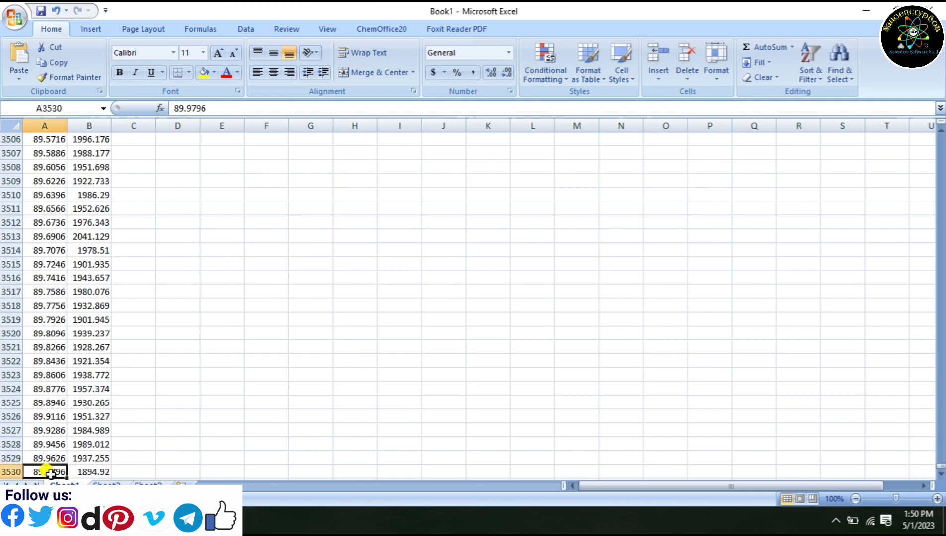
drag(206, 107, 172, 103)
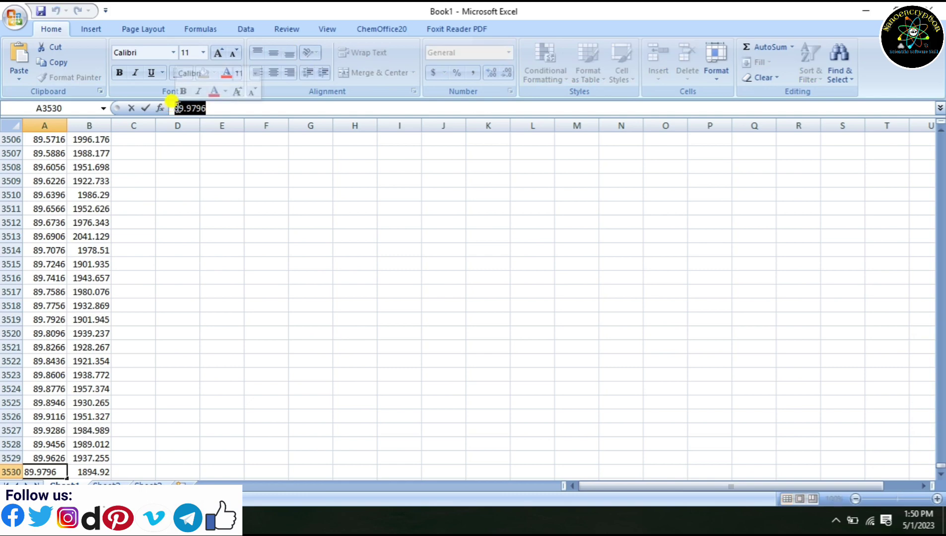
right_click(177, 105)
click(210, 130)
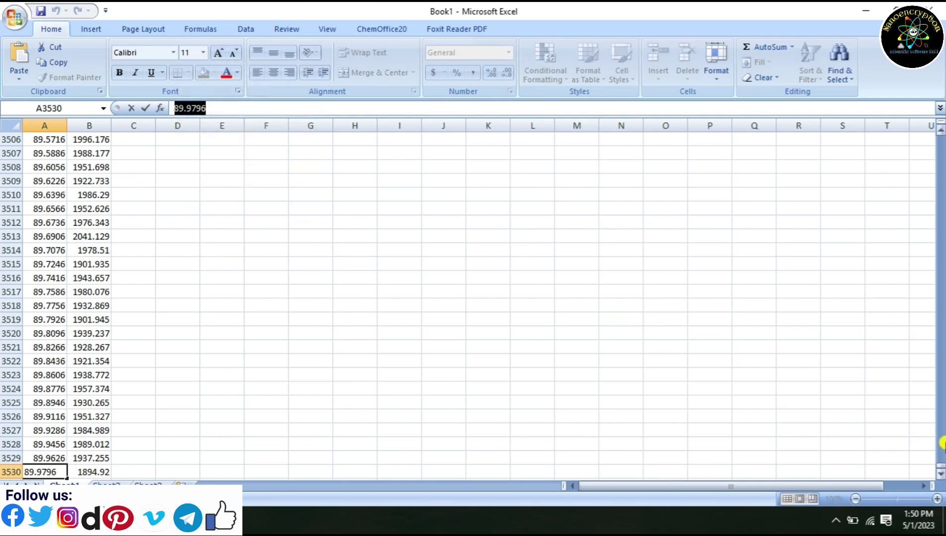
drag(941, 468, 935, 126)
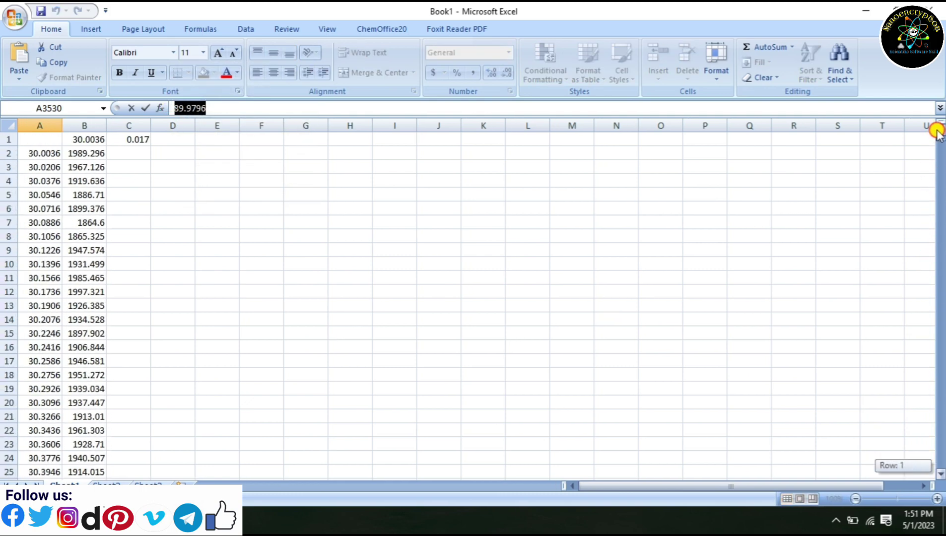
click(174, 141)
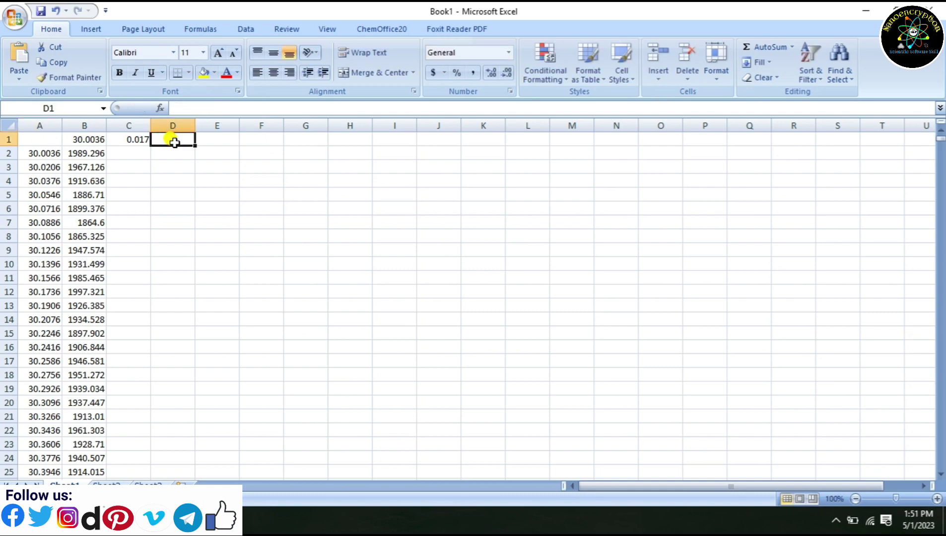
double_click(174, 142)
key(Escape)
text(89.9796)
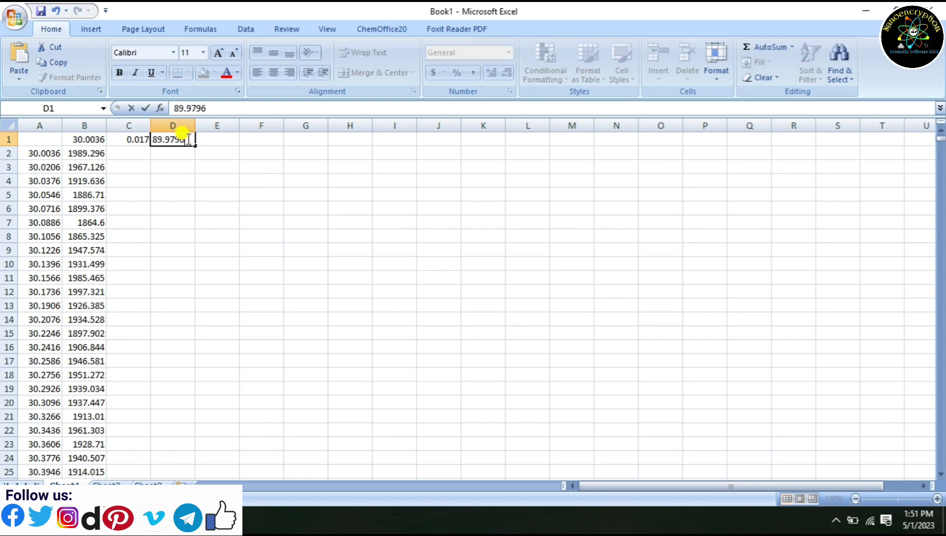
- Delete column A with the angle values, keeping the intensities and the header row values
click(93, 139)
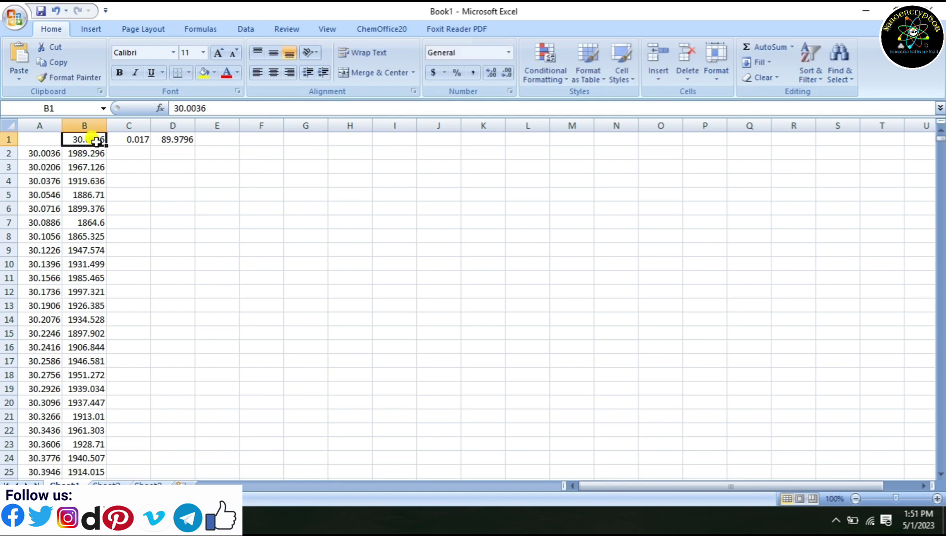
click(39, 125)
right_click(41, 126)
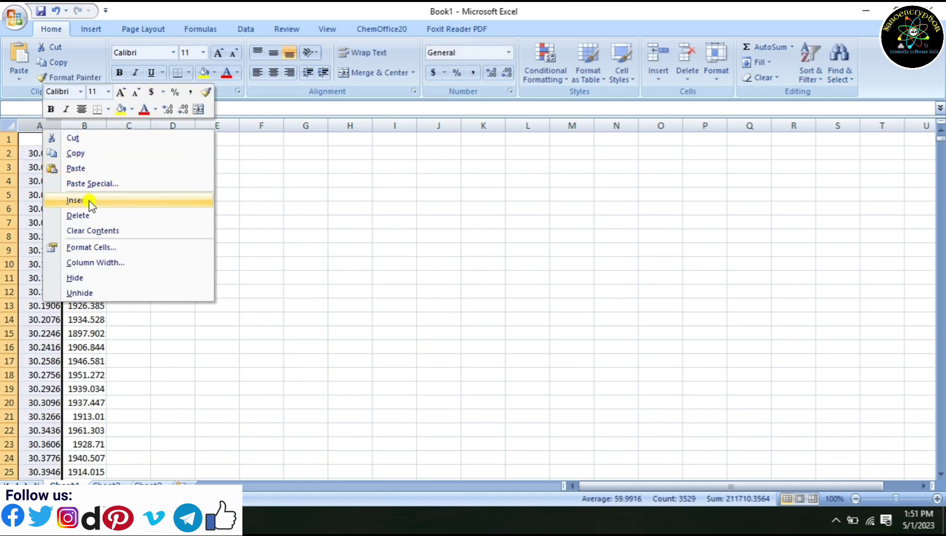
click(84, 216)
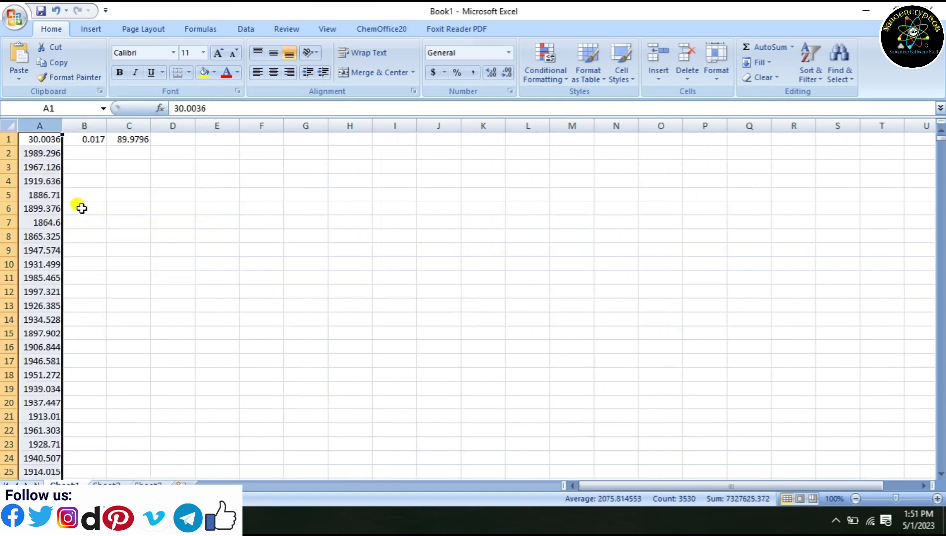
- Start saving the workbook under a new name and browse to Desktop > YouTube Tutorials > NiO_Rietveld as the destination
click(15, 18)
click(45, 138)
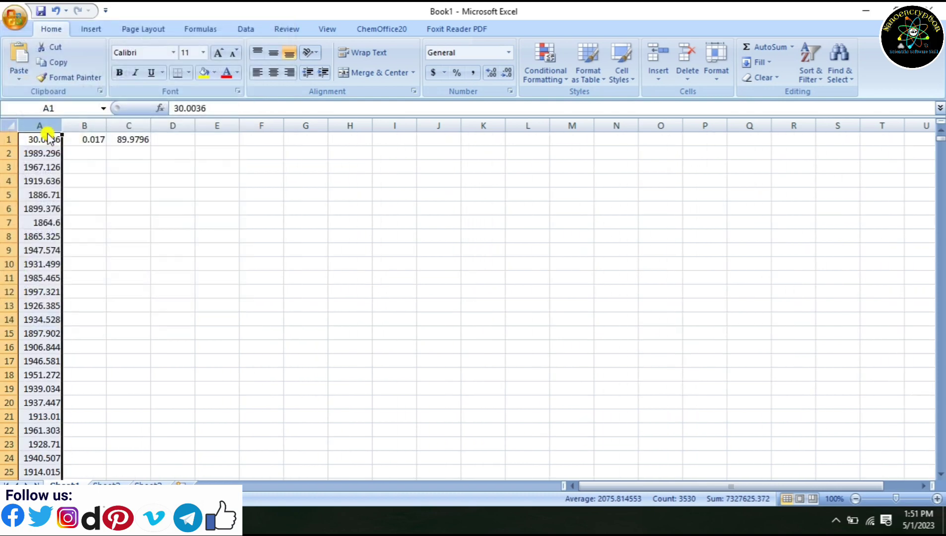
click(56, 99)
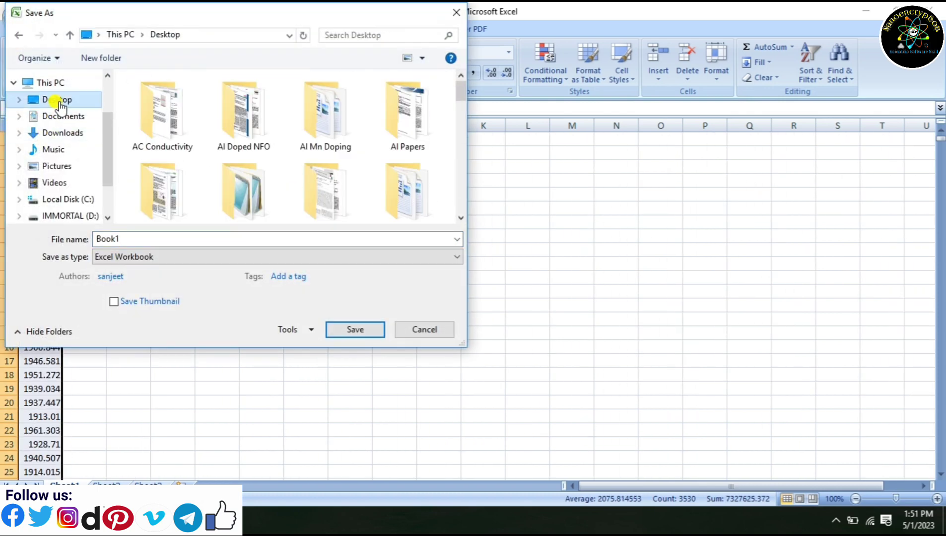
scroll(254, 158, down, 10)
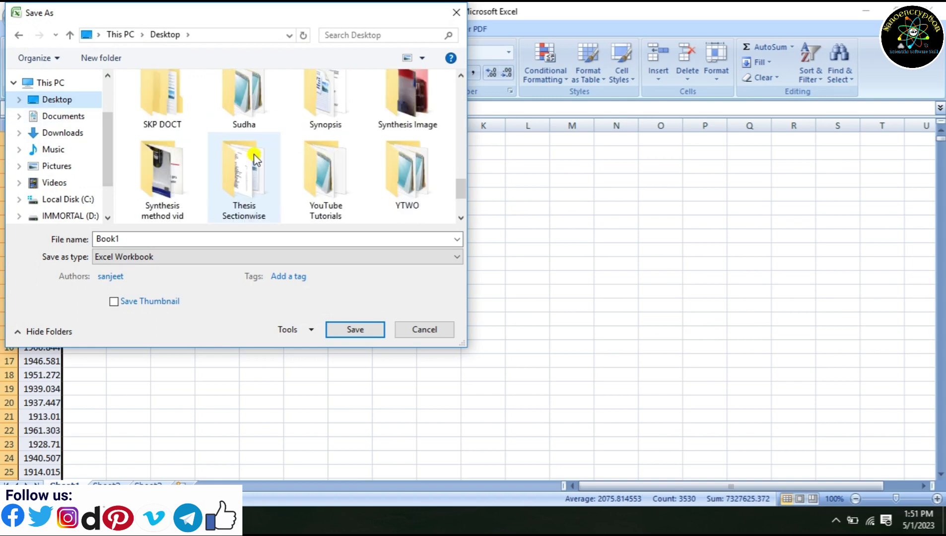
click(320, 107)
double_click(320, 107)
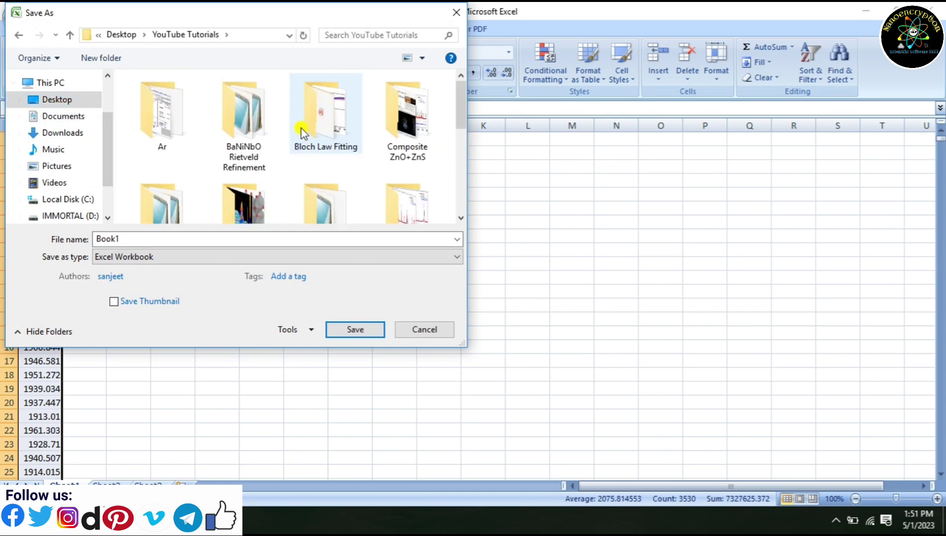
scroll(308, 132, down, 10)
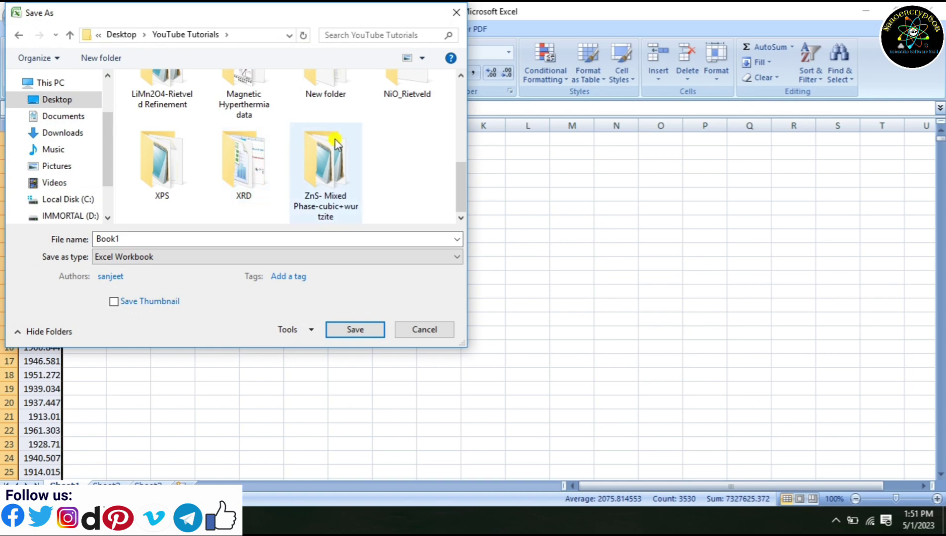
click(387, 88)
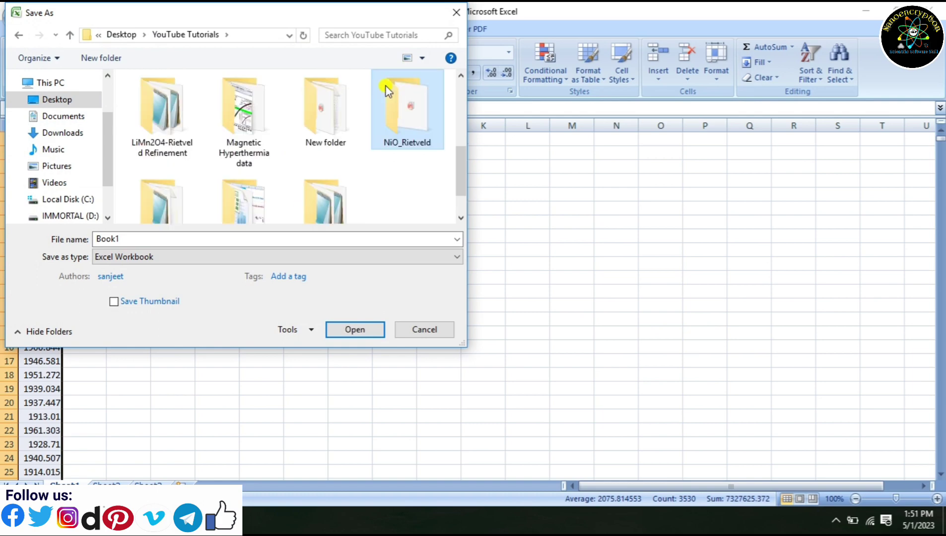
double_click(398, 134)
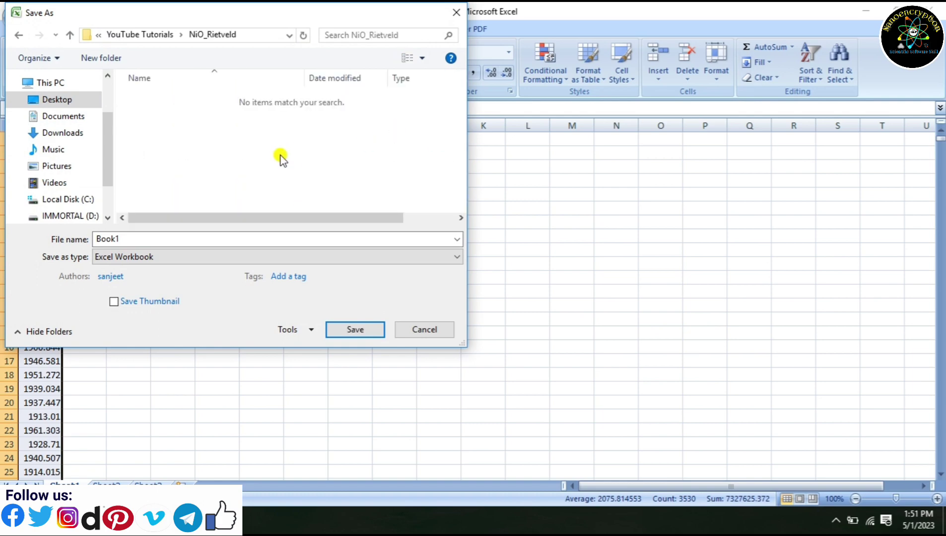
- Create a subfolder named NiO inside NiO_Rietveld and open it as the save location
right_click(222, 144)
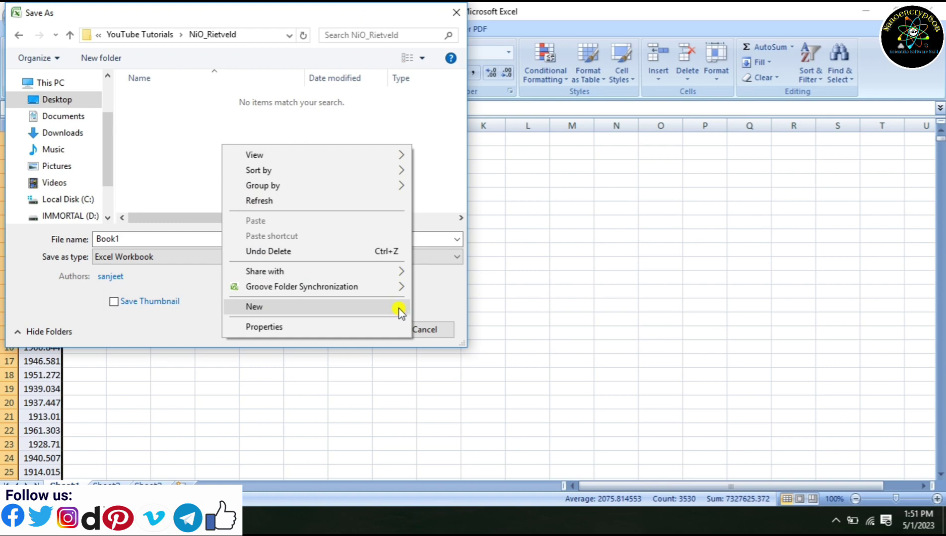
mouse_move(401, 308)
click(437, 26)
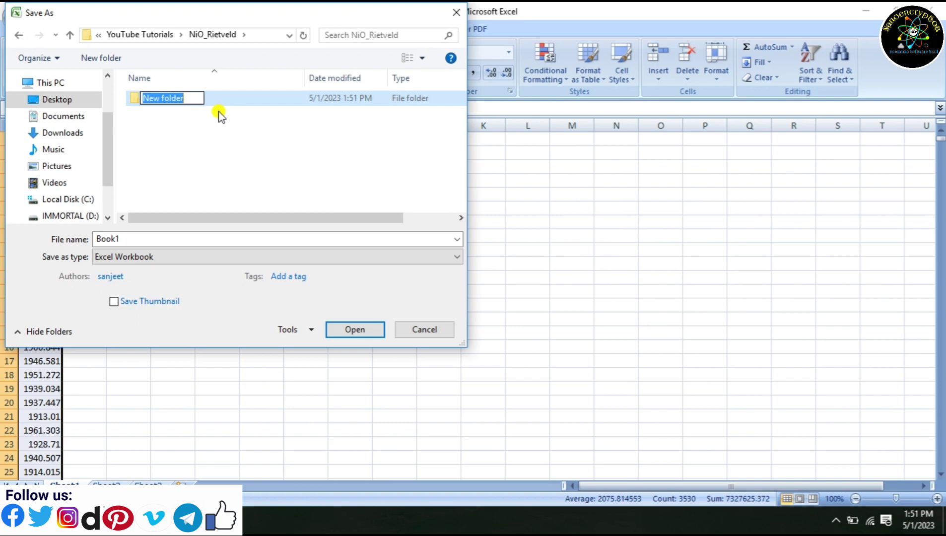
text(NiO)
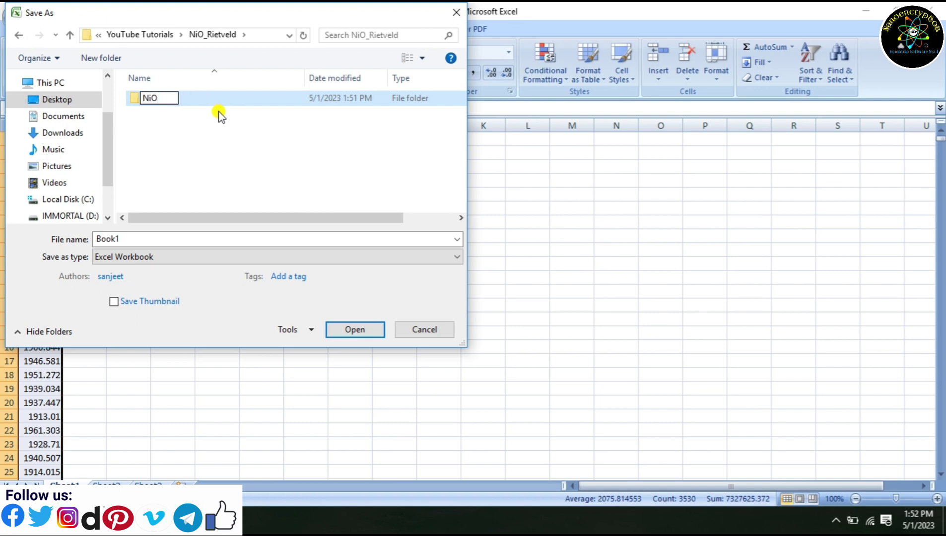
key(Return)
double_click(200, 99)
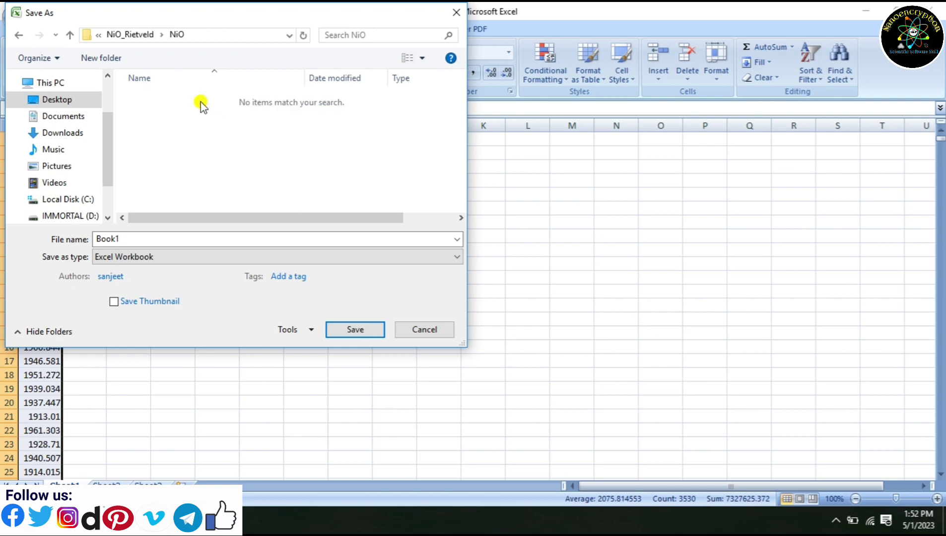
- Save only the active sheet as NiO.dat in Text (Tab delimited) format and close Excel without saving again
click(136, 237)
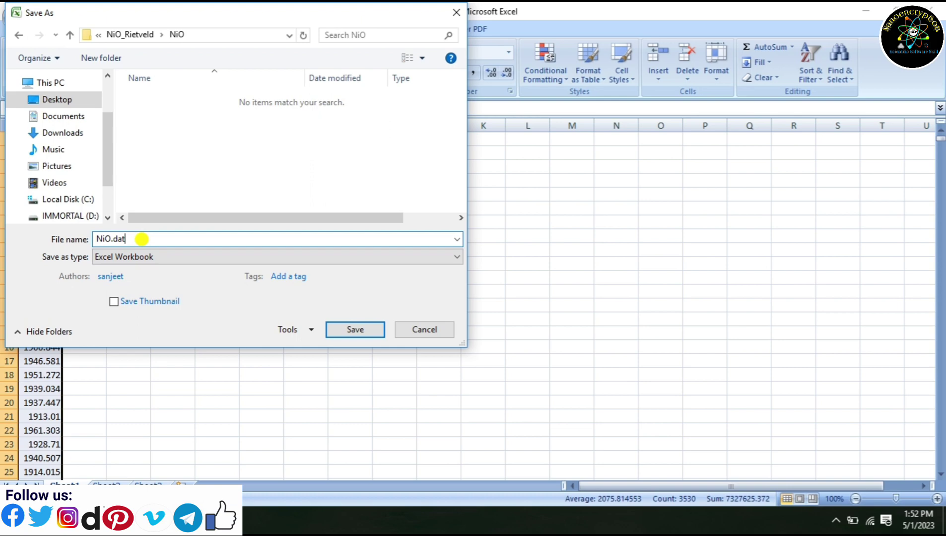
click(154, 256)
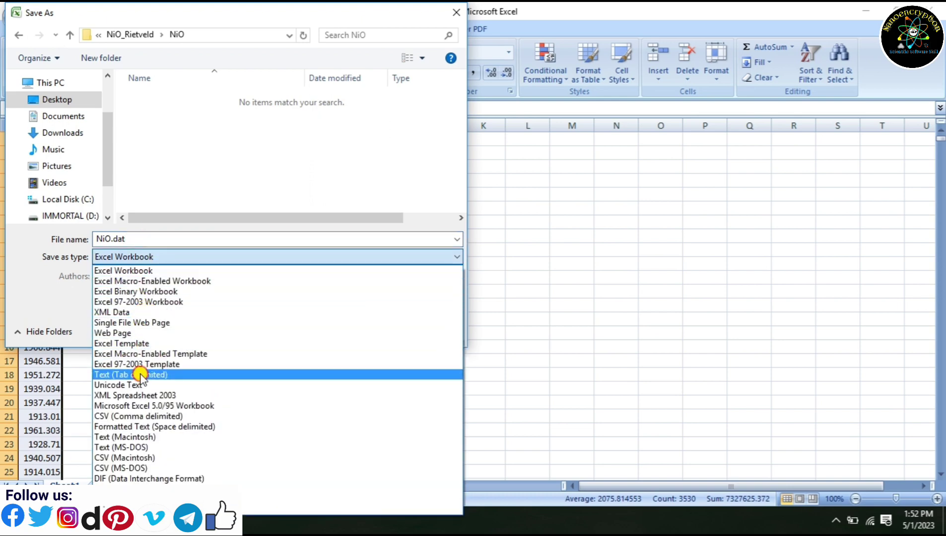
click(140, 375)
double_click(144, 239)
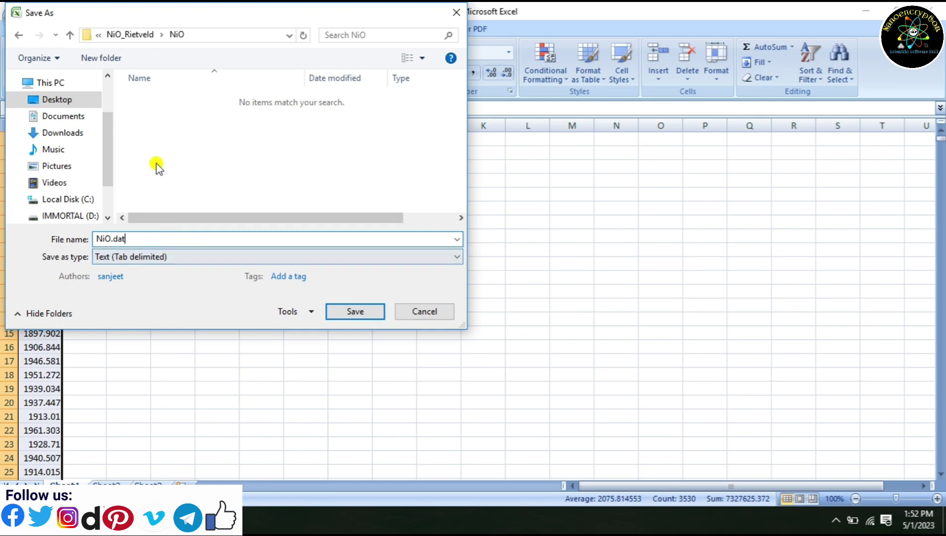
click(353, 312)
click(443, 304)
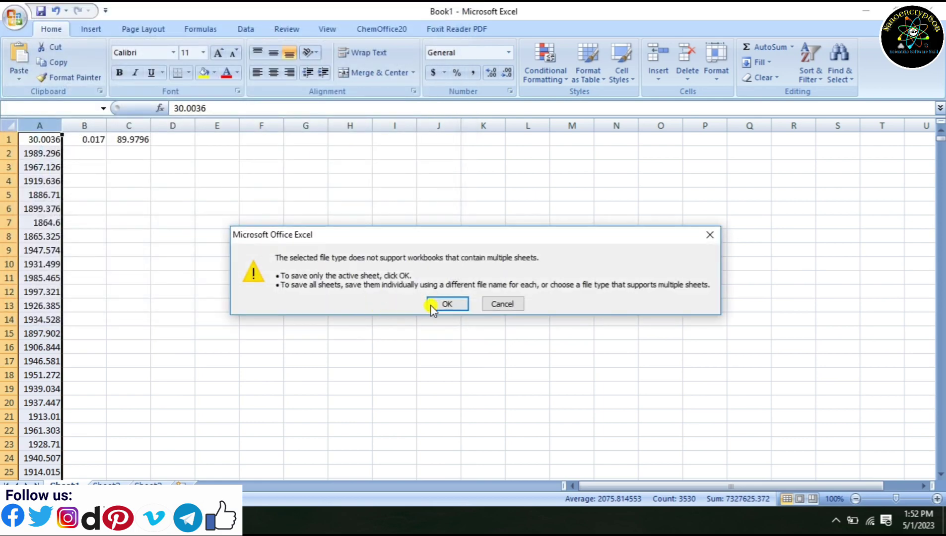
click(412, 309)
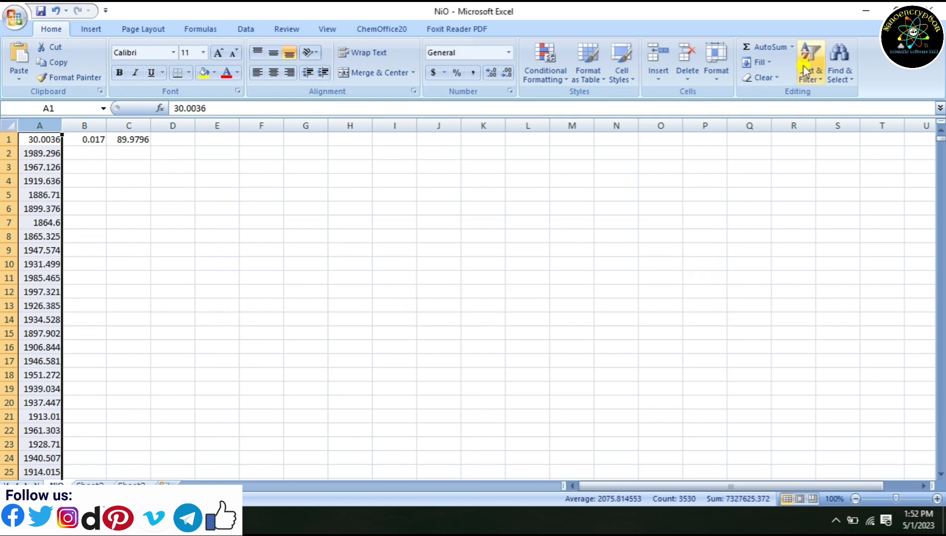
click(927, 6)
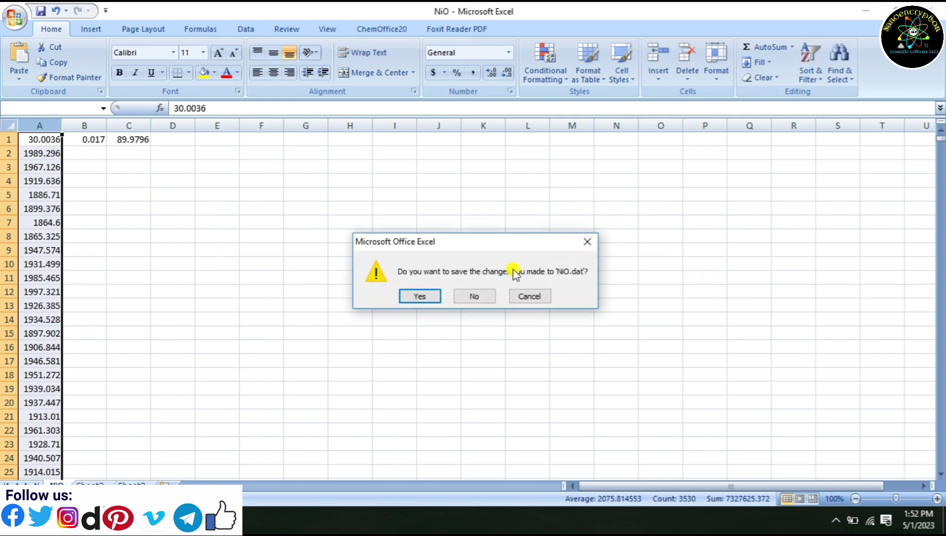
click(475, 295)
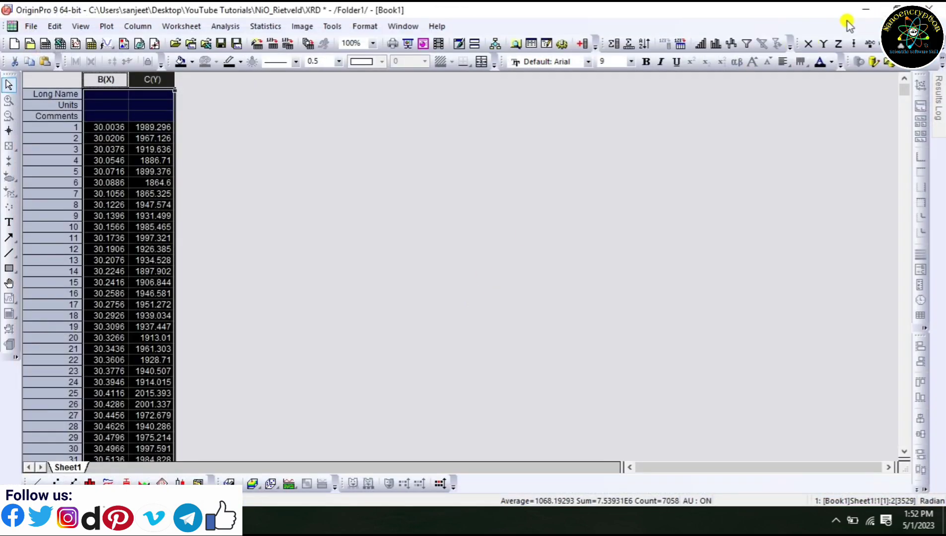
- Open the saved NiO file from the NiO folder in Notepad, check its header row and intensity column, and close it
click(865, 9)
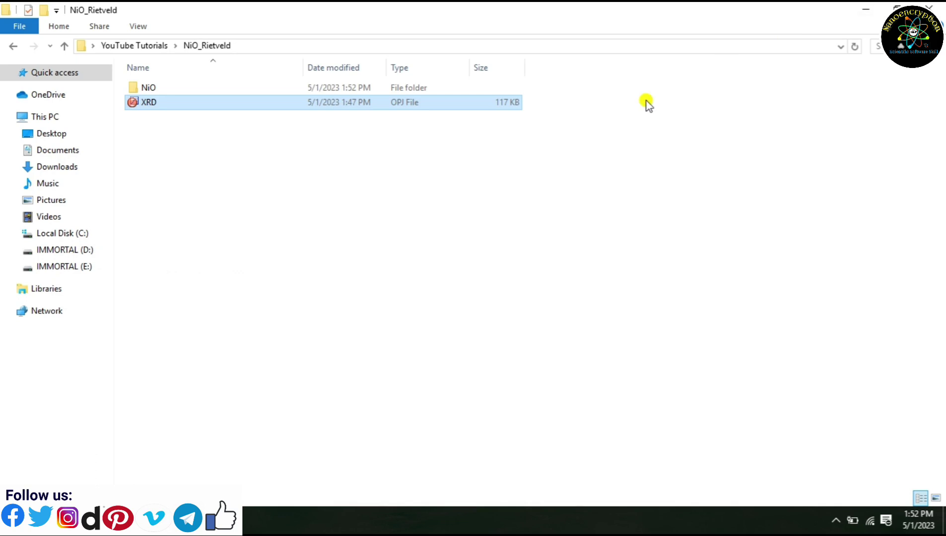
double_click(186, 89)
double_click(186, 92)
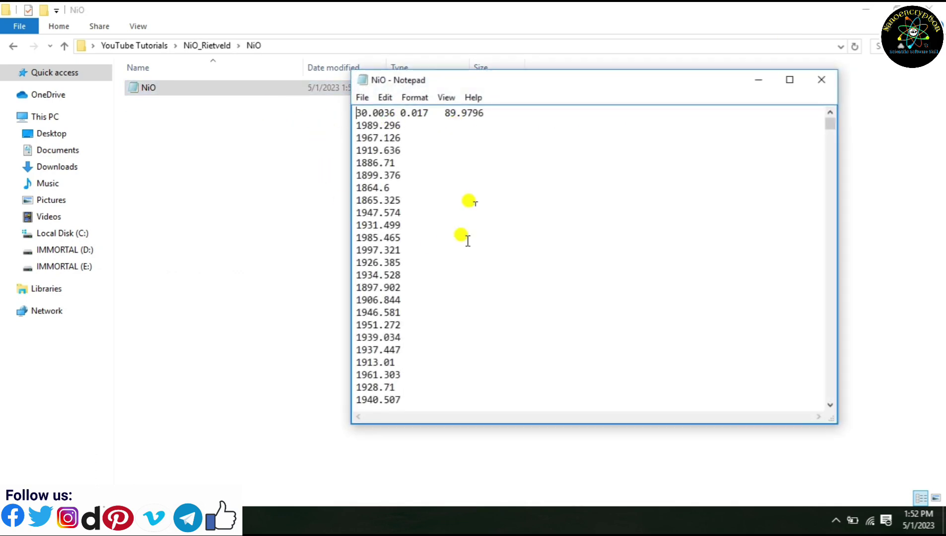
click(821, 79)
click(865, 9)
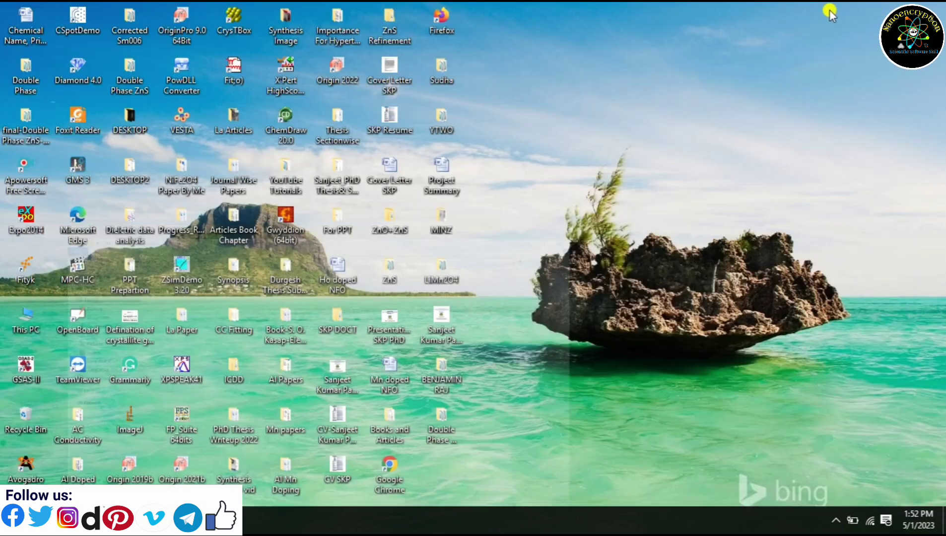
- Switch to Firefox and open the Crystallography Open Database home page
double_click(453, 24)
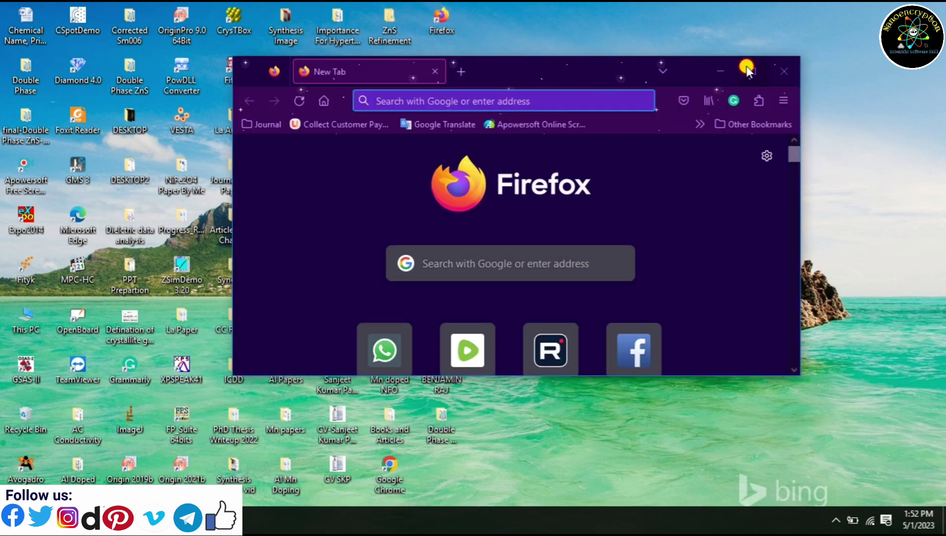
click(748, 70)
text(c)
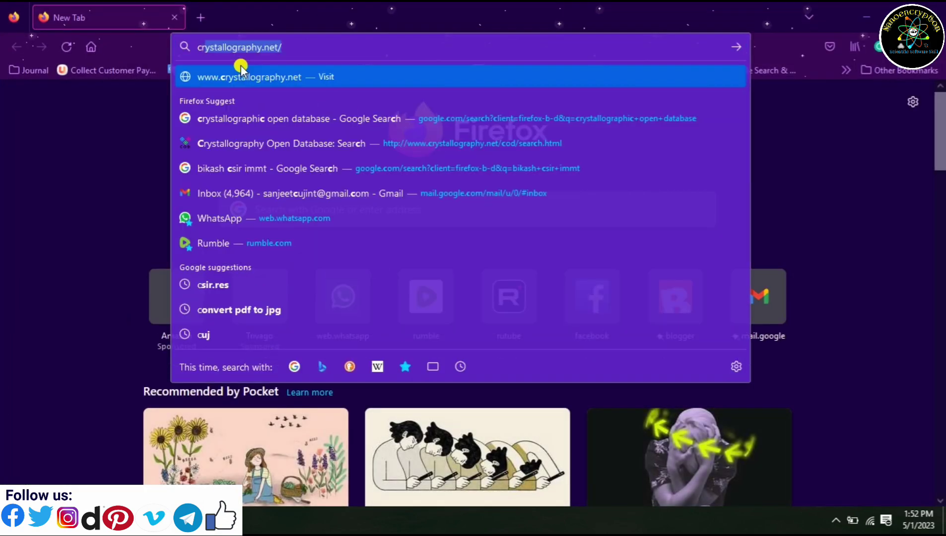
text(rys)
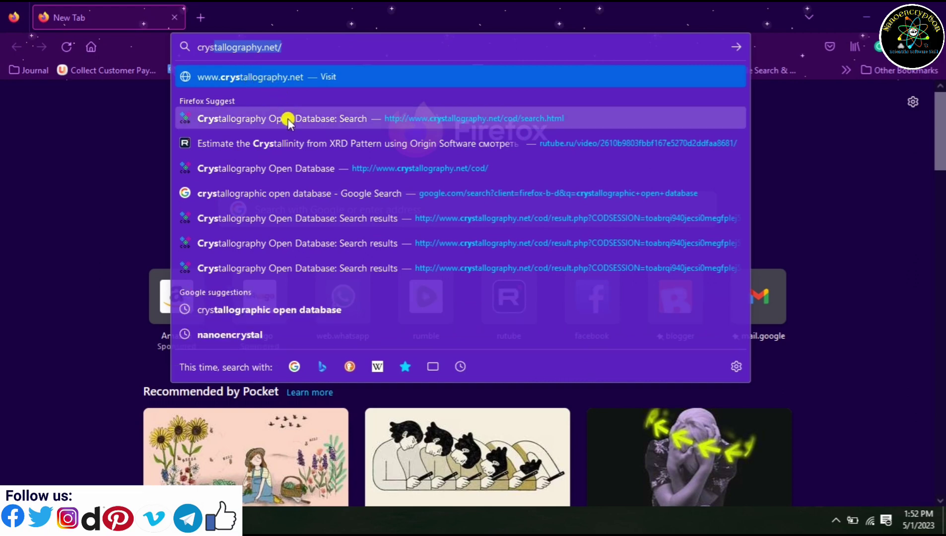
click(295, 168)
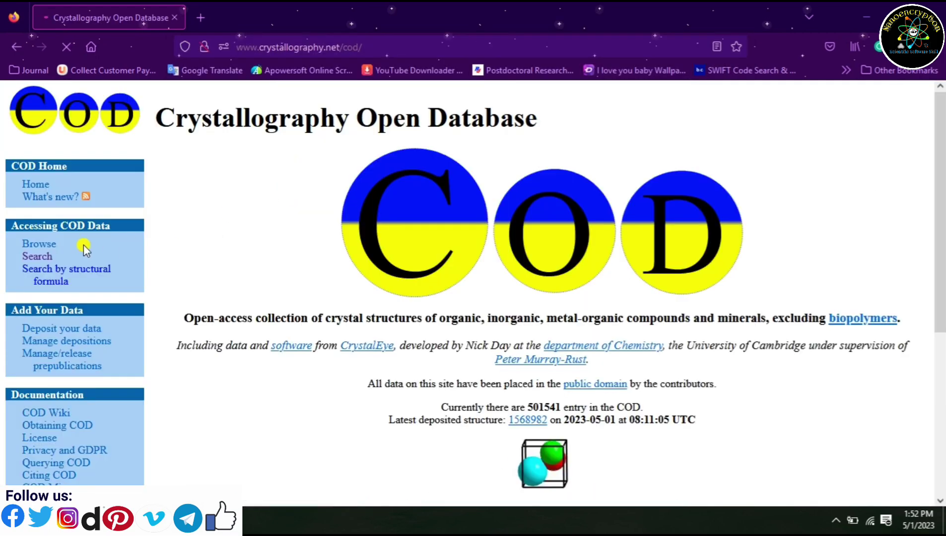
- Search the Crystallography Open Database for structures containing the elements Ni and O
click(38, 256)
scroll(500, 340, down, 7)
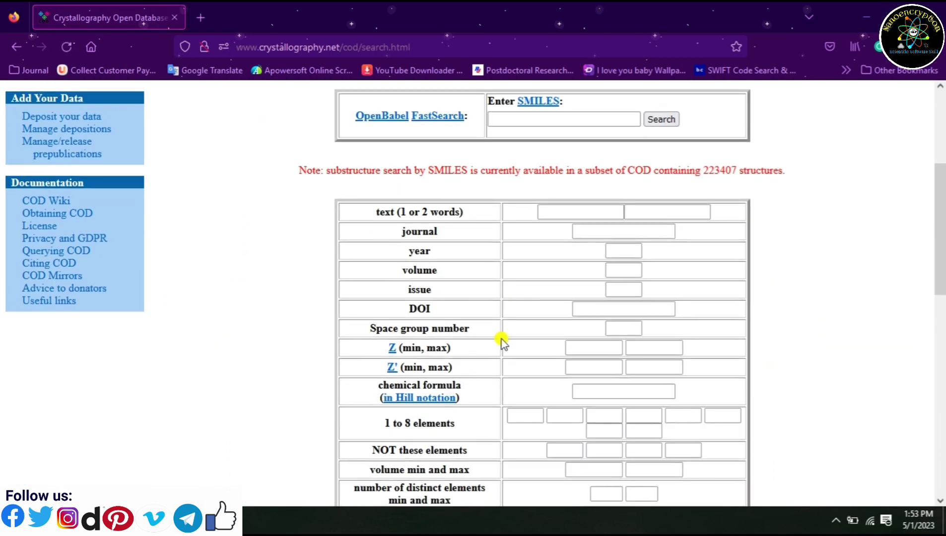
click(511, 277)
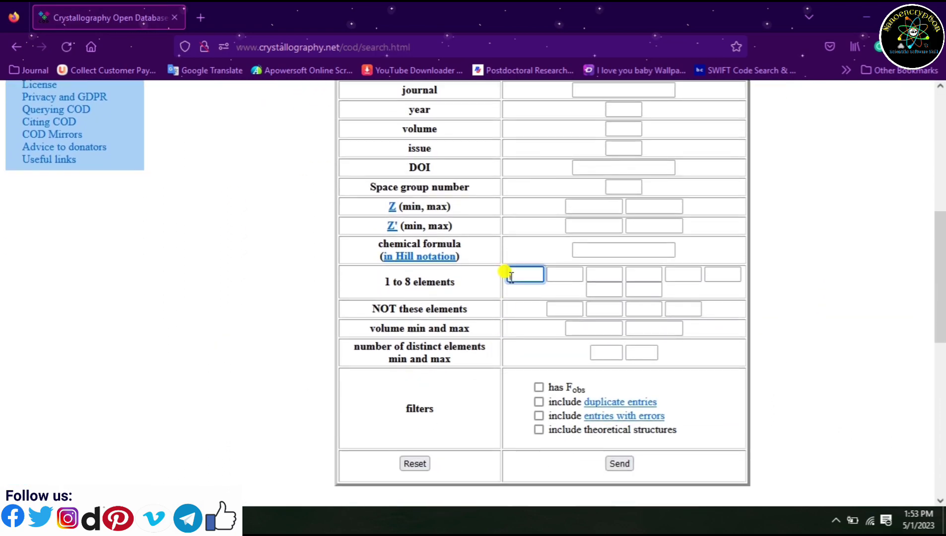
text(Ni)
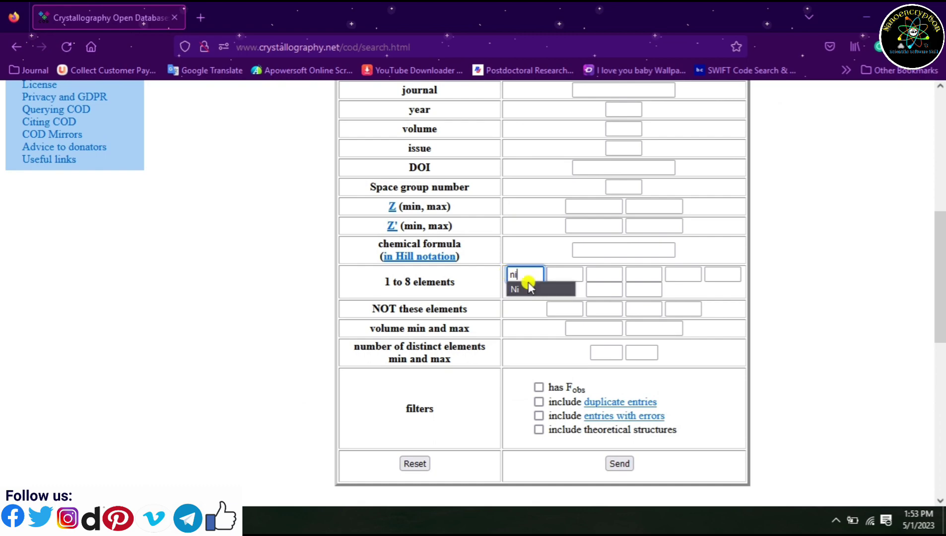
click(528, 288)
click(564, 272)
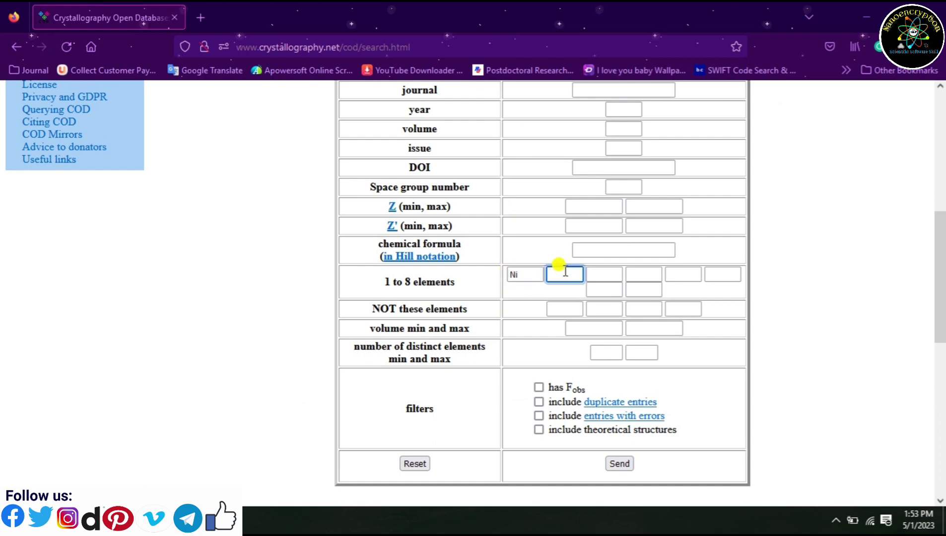
text(O)
click(559, 288)
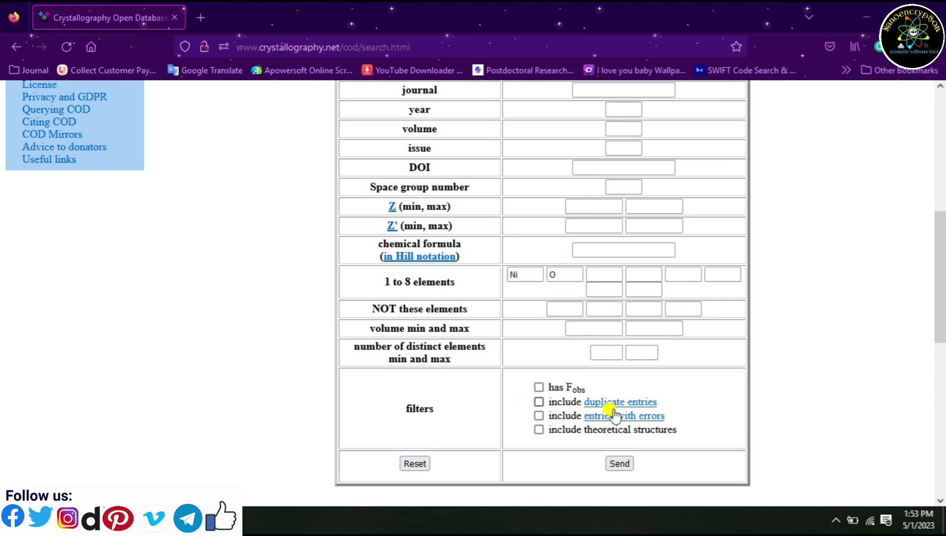
click(619, 463)
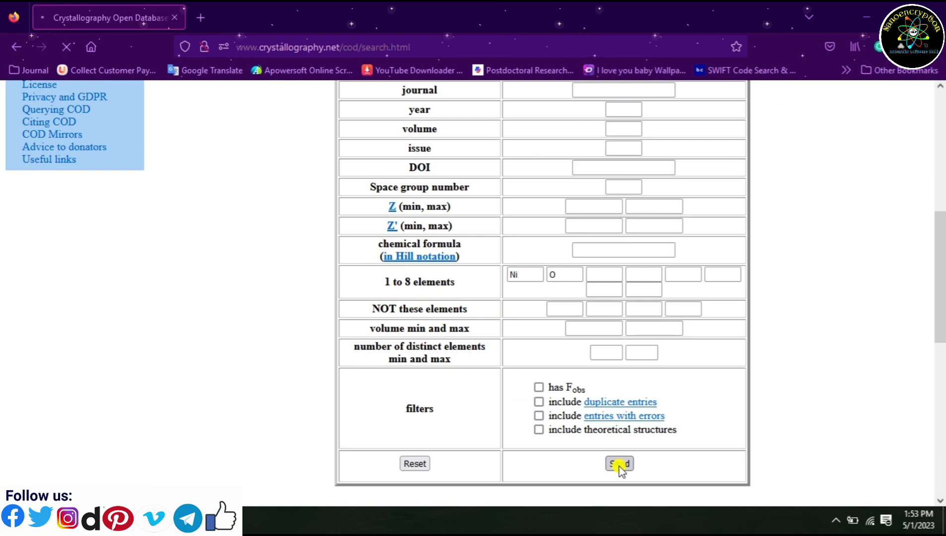
- Page through the Ni and O search results up to page 5, checking the formulas for a pure NiO entry
scroll(619, 347, down, 3)
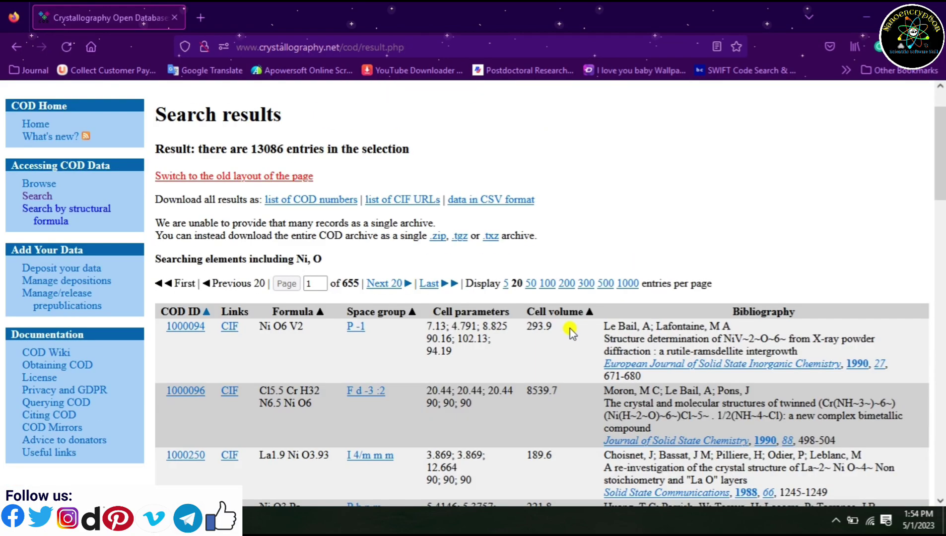
scroll(496, 348, down, 10)
scroll(430, 367, down, 15)
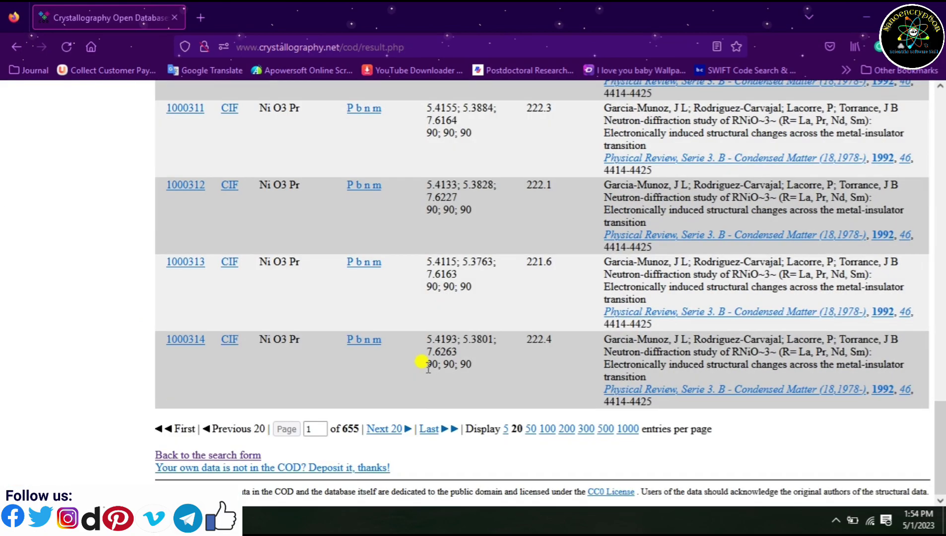
click(389, 428)
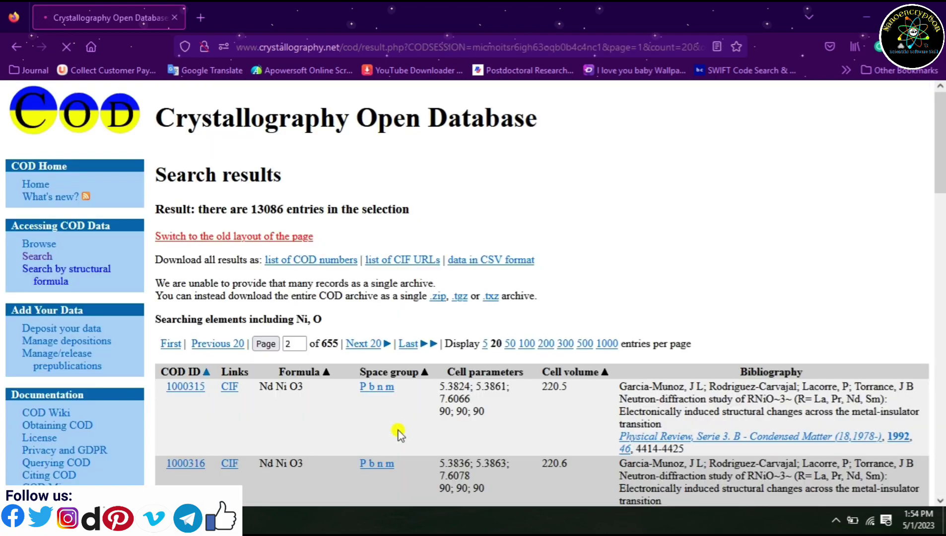
scroll(392, 417, down, 20)
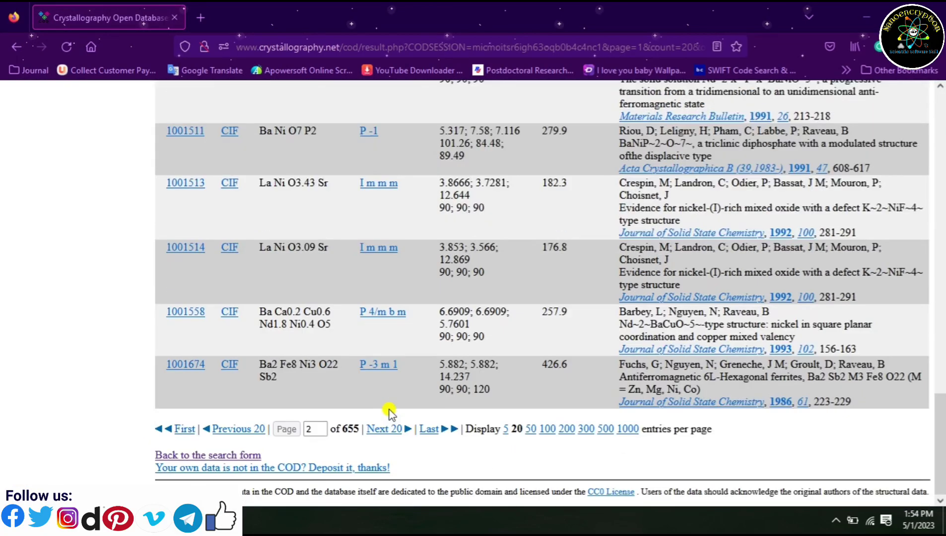
click(390, 429)
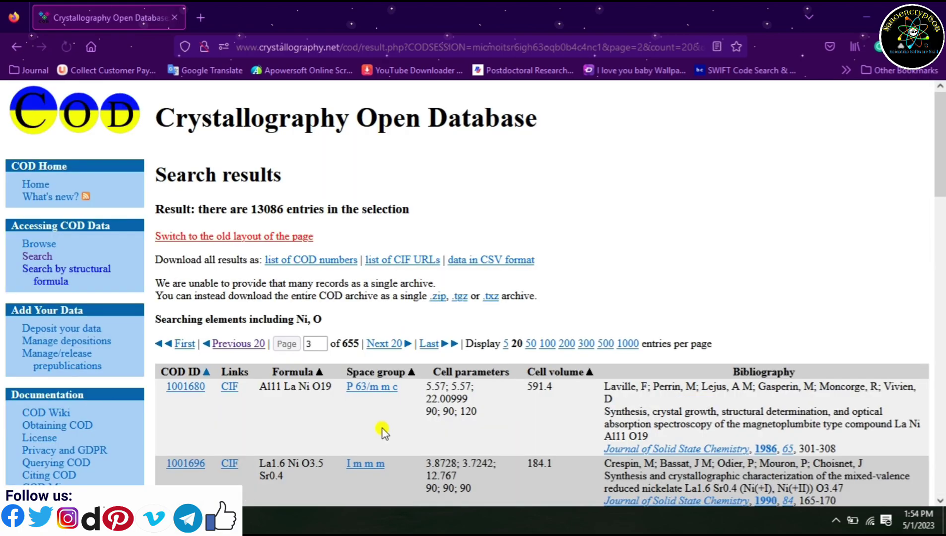
scroll(382, 432, down, 20)
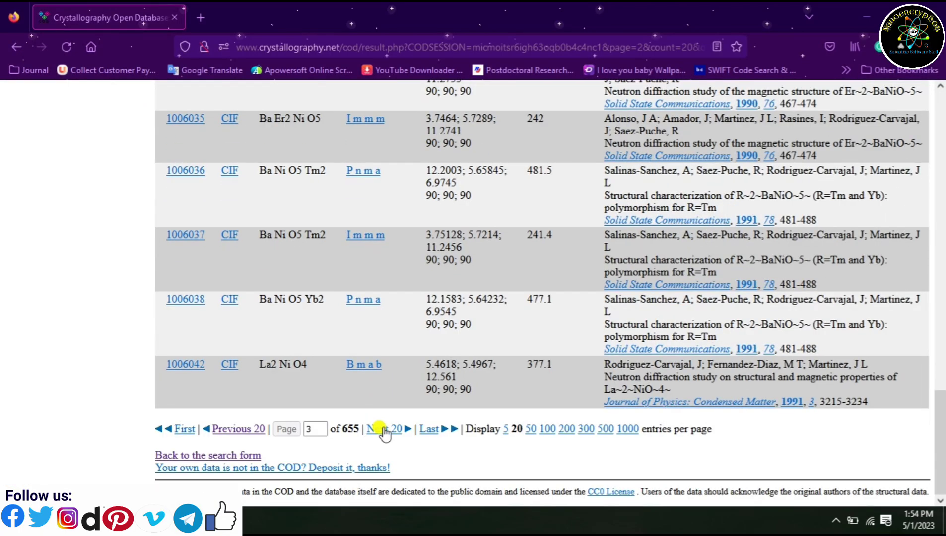
click(385, 429)
scroll(385, 417, down, 20)
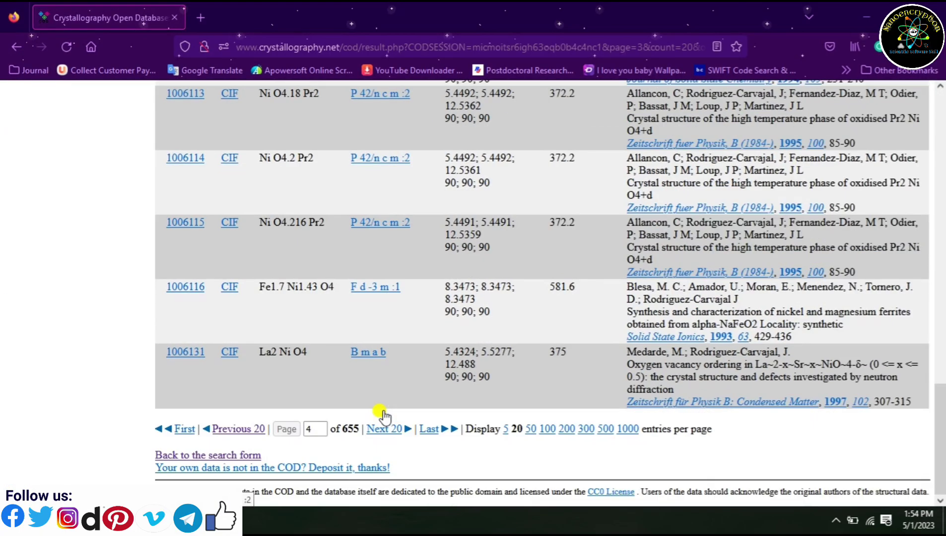
click(382, 429)
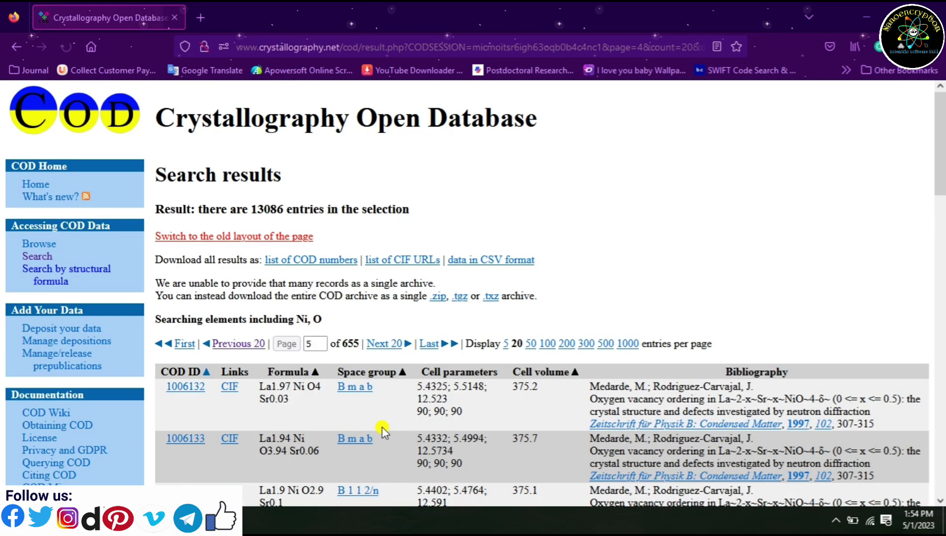
scroll(382, 426, down, 8)
scroll(382, 422, down, 10)
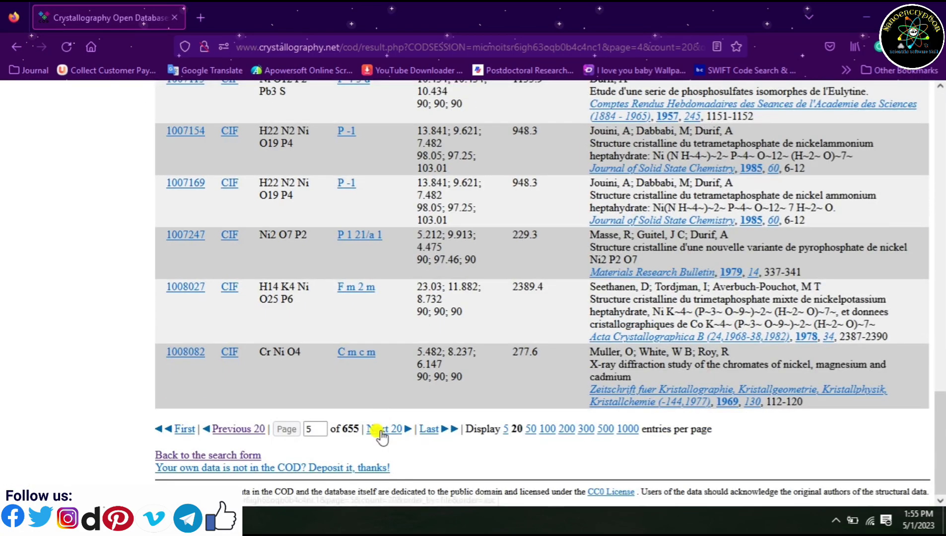
- Find the Ni O entry 1010093 with space group F m -3 m on the following results page and download its CIF
click(382, 430)
scroll(383, 417, down, 7)
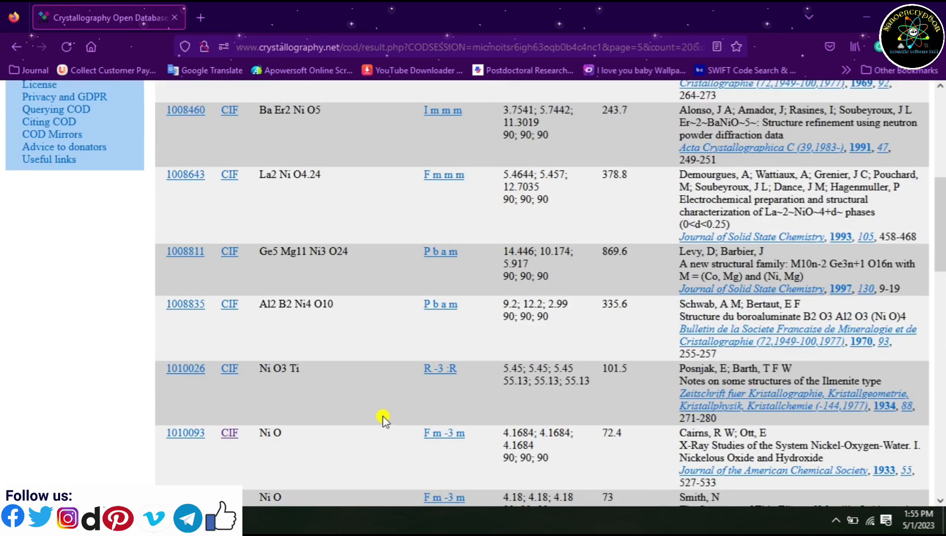
scroll(382, 417, up, 3)
scroll(384, 421, down, 6)
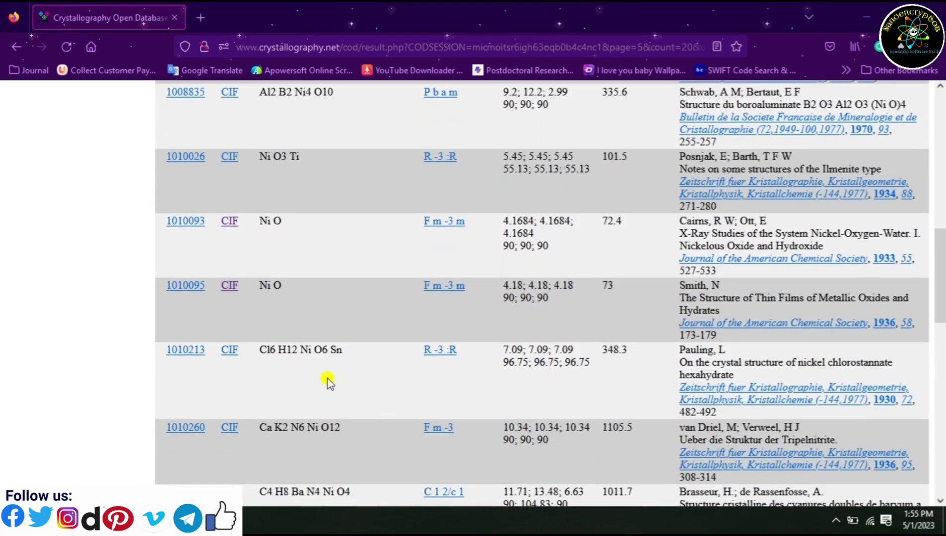
click(225, 226)
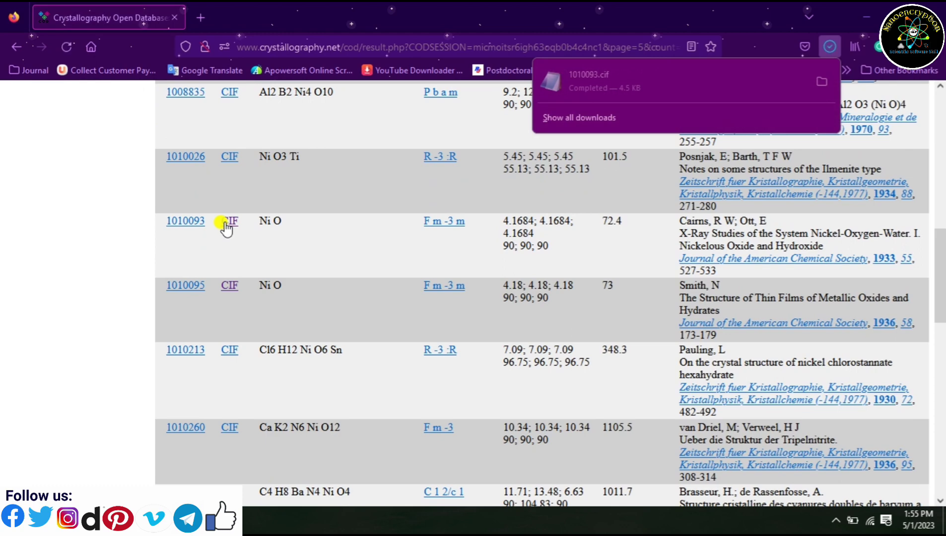
- Show the downloaded 1010093 file in its folder, cut it, and minimize the Downloads and Firefox windows
click(818, 83)
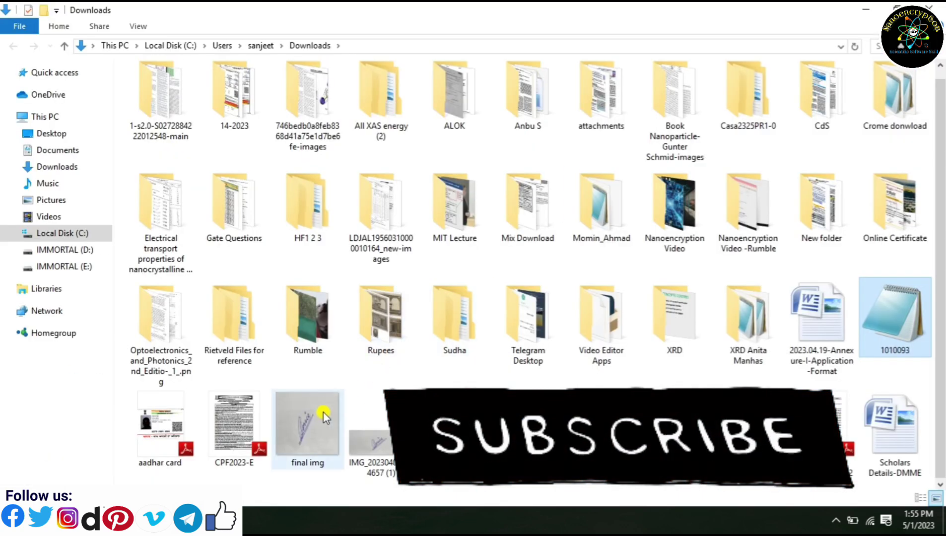
right_click(867, 337)
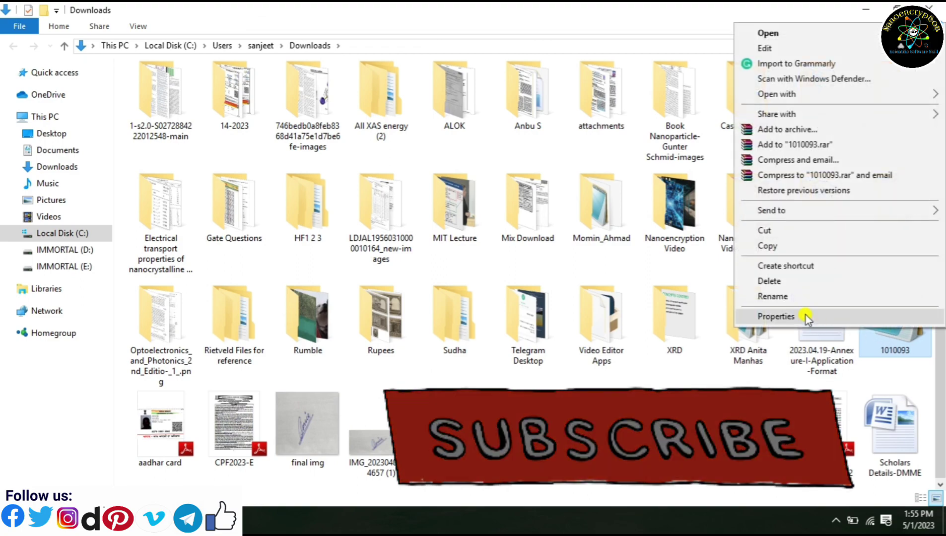
click(767, 233)
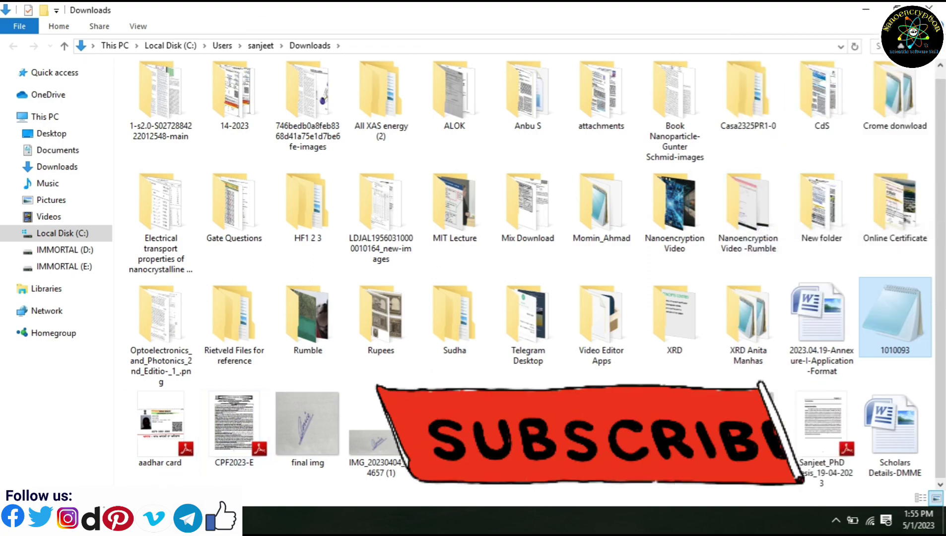
click(862, 10)
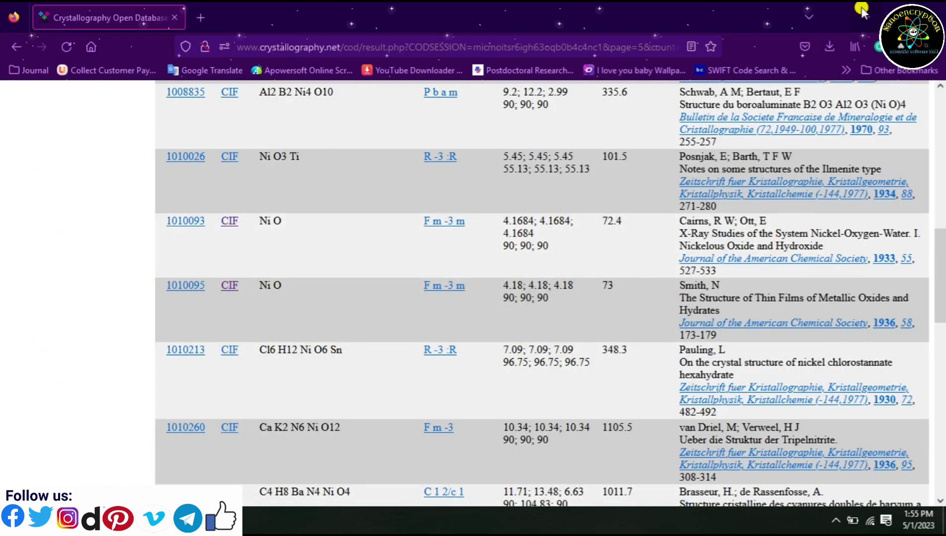
click(863, 9)
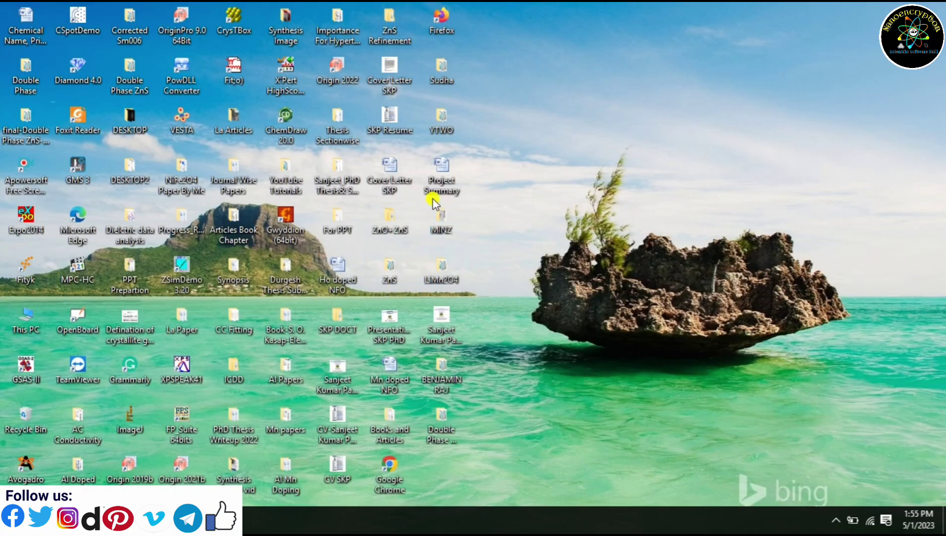
- Paste the cut CIF file into the NiO folder inside NiO_Rietveld in the desktop's YouTube Tutorials folder
double_click(290, 186)
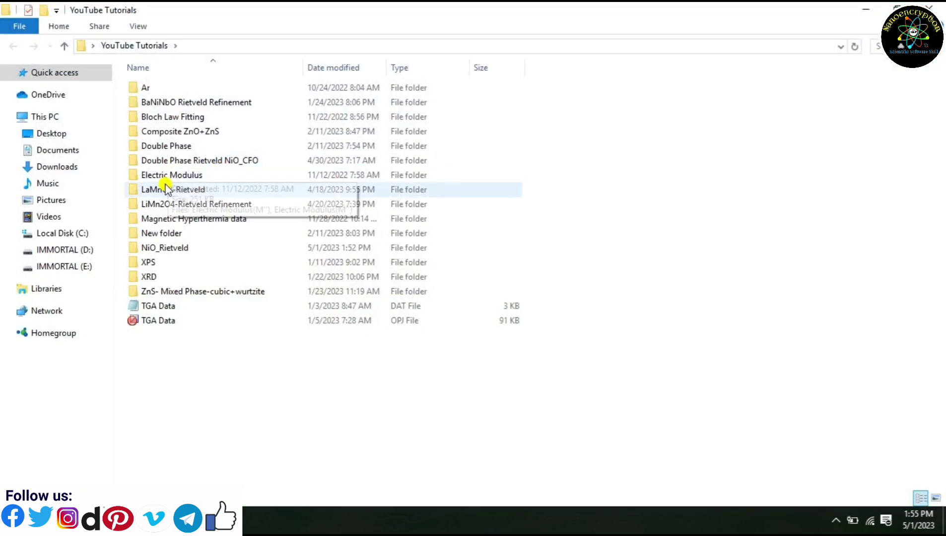
click(175, 248)
double_click(174, 249)
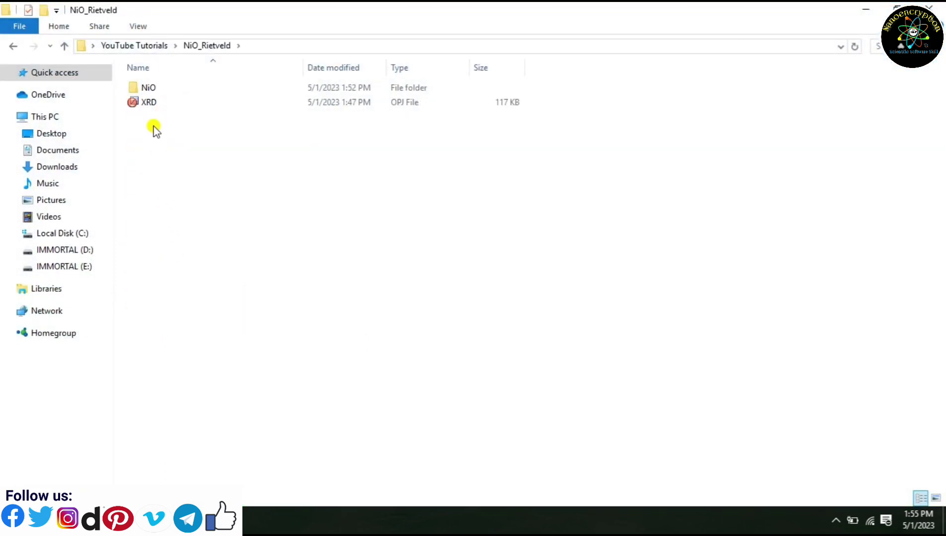
double_click(151, 89)
right_click(215, 203)
click(250, 299)
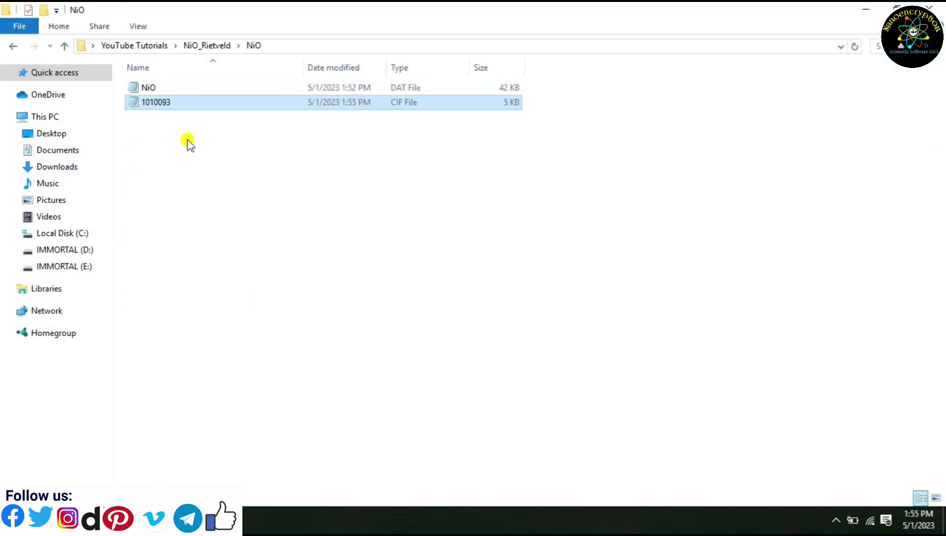
right_click(185, 104)
click(239, 377)
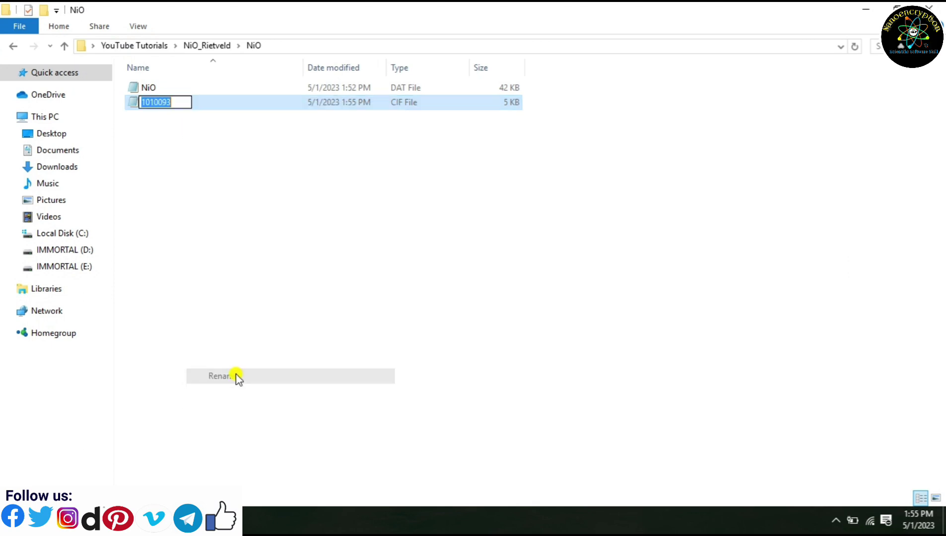
key(Return)
key(Up)
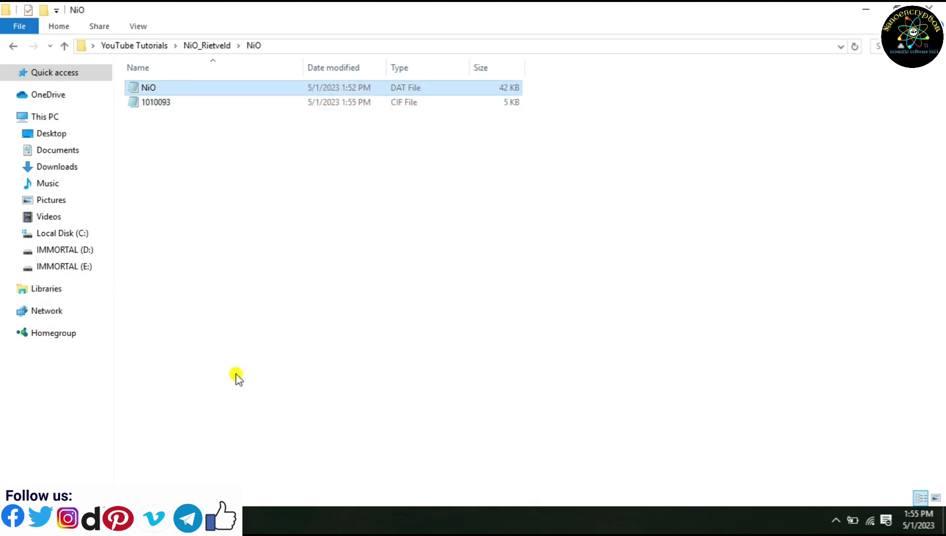
- Rename the 1010093 CIF file as NiO and minimize the folder window
click(160, 102)
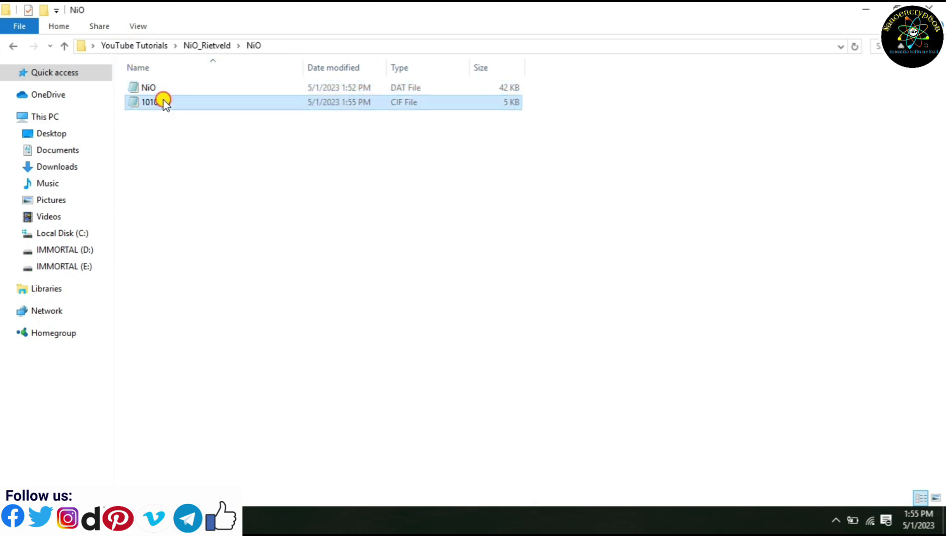
right_click(166, 102)
click(202, 374)
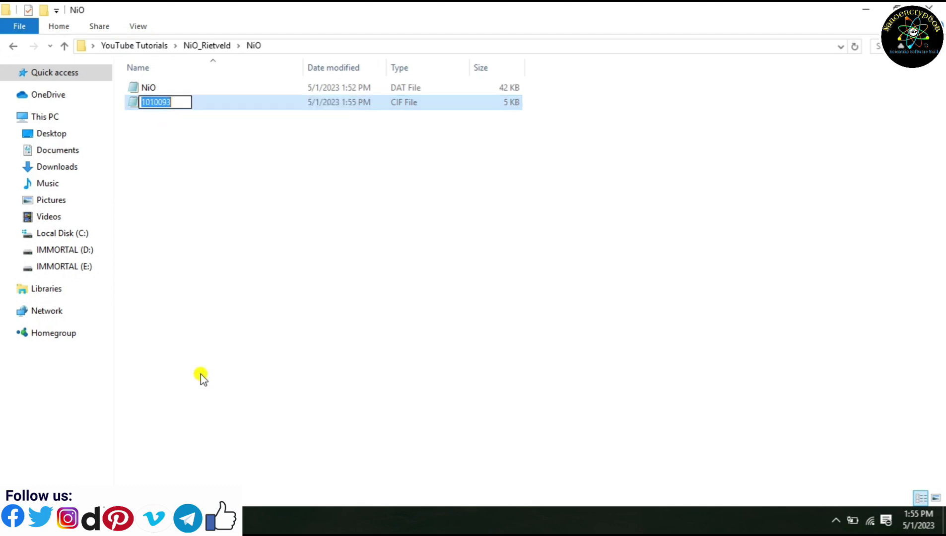
text(NiO)
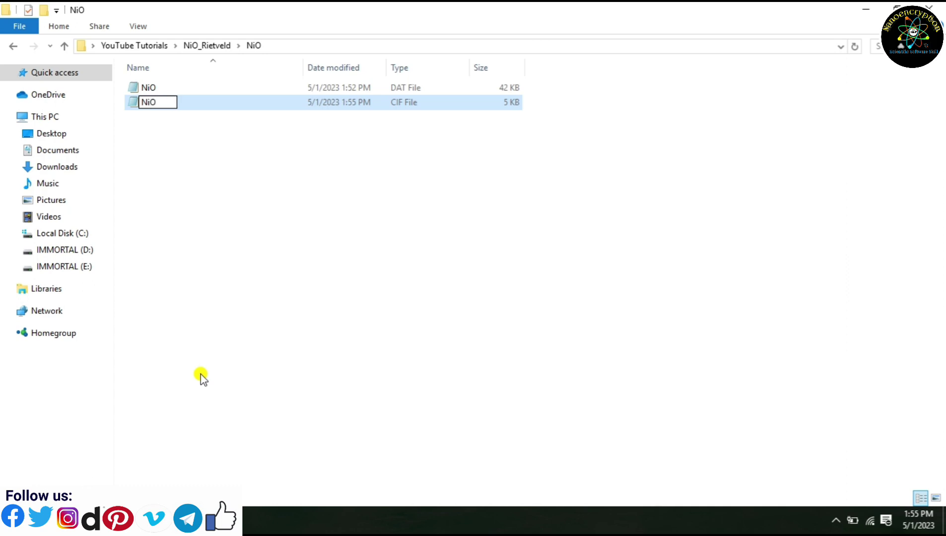
key(Return)
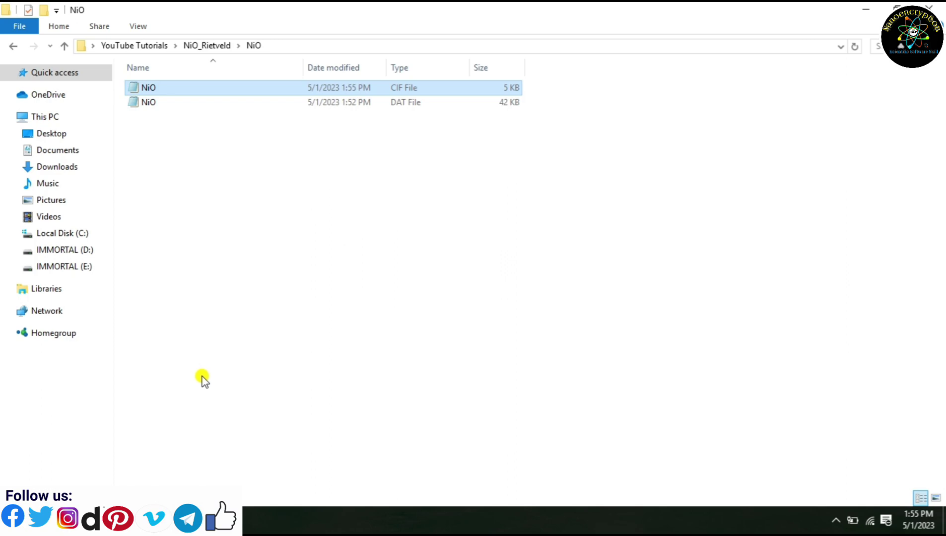
click(865, 10)
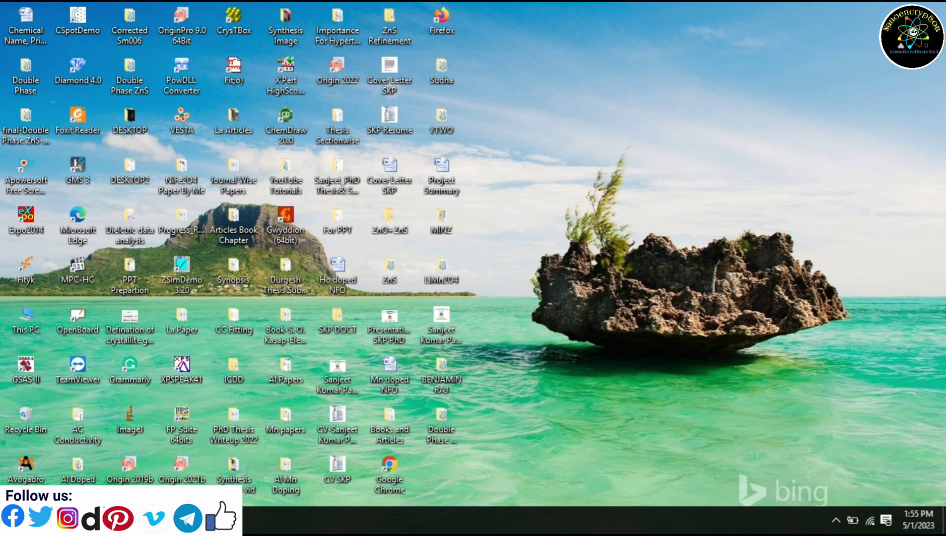
- Refresh the desktop, start the FullProf Suite in a maximized window, and open its PCR file editor
right_click(577, 207)
click(615, 248)
double_click(181, 418)
click(667, 16)
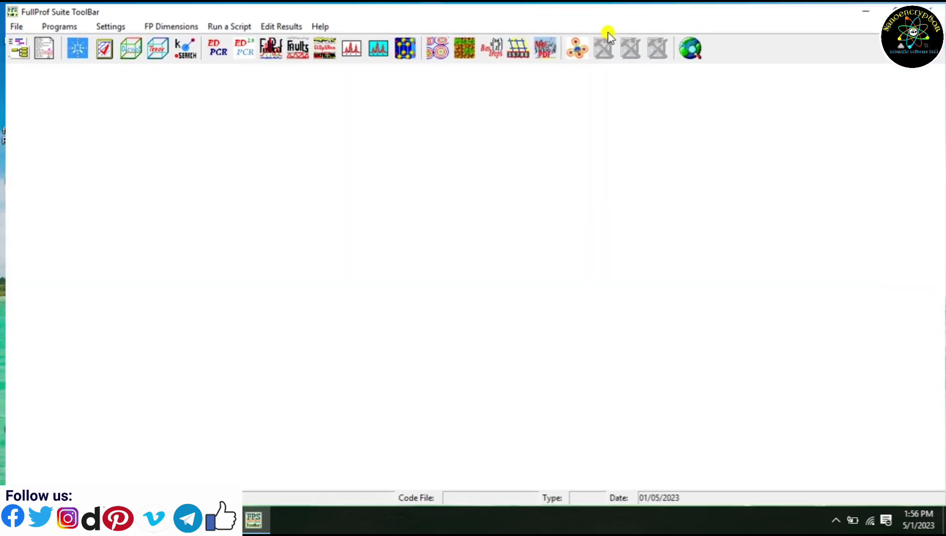
click(206, 52)
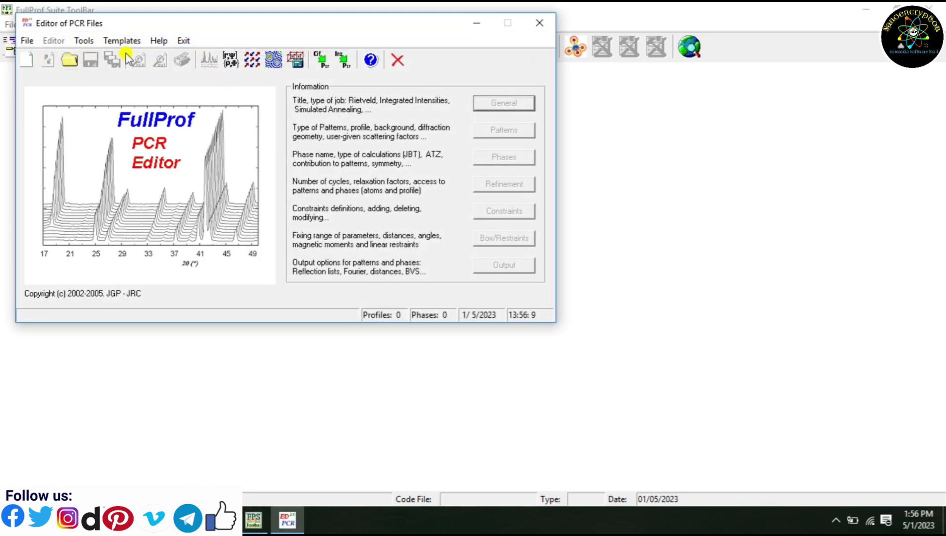
- Load the NiO CIF from the desktop's YouTube Tutorials/NiO_Rietveld/NiO folder into the PCR editor and accept the X-ray calculation template
click(319, 60)
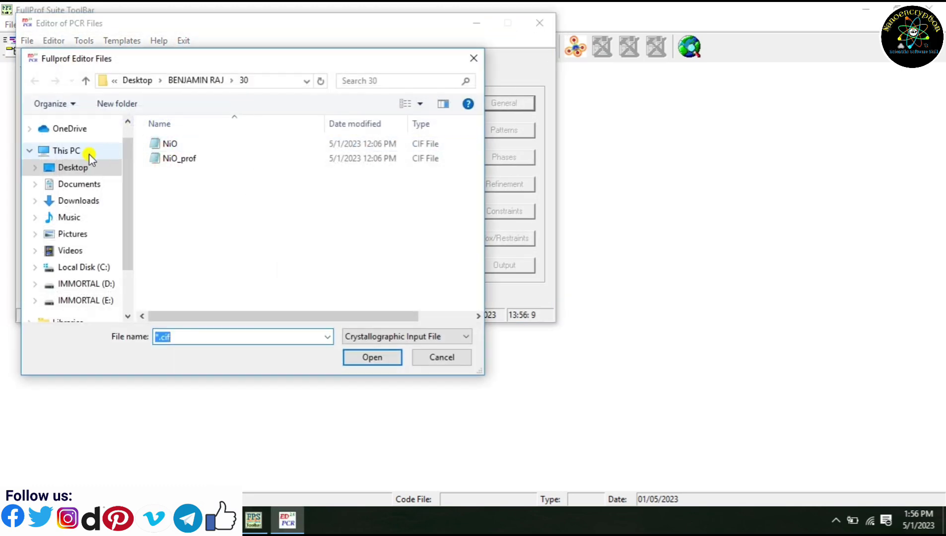
click(81, 166)
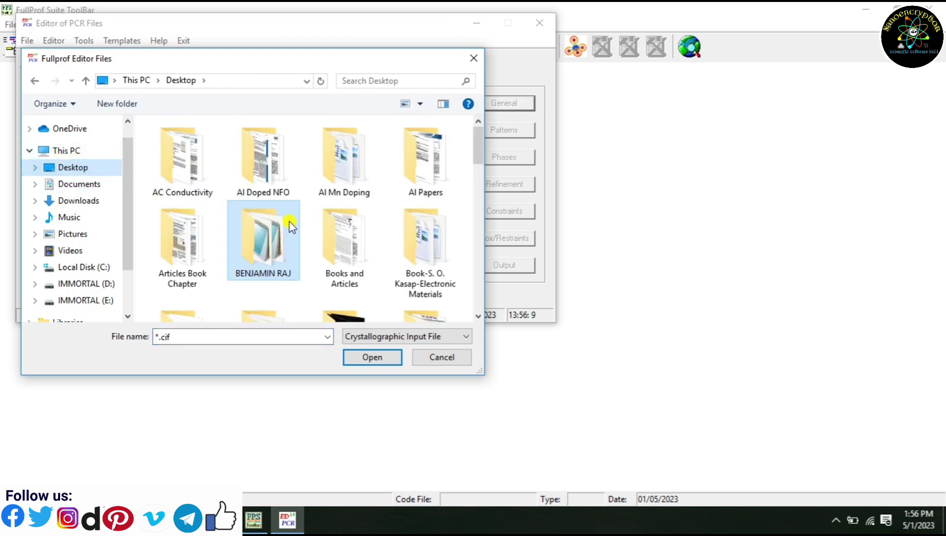
scroll(290, 222, down, 6)
double_click(343, 216)
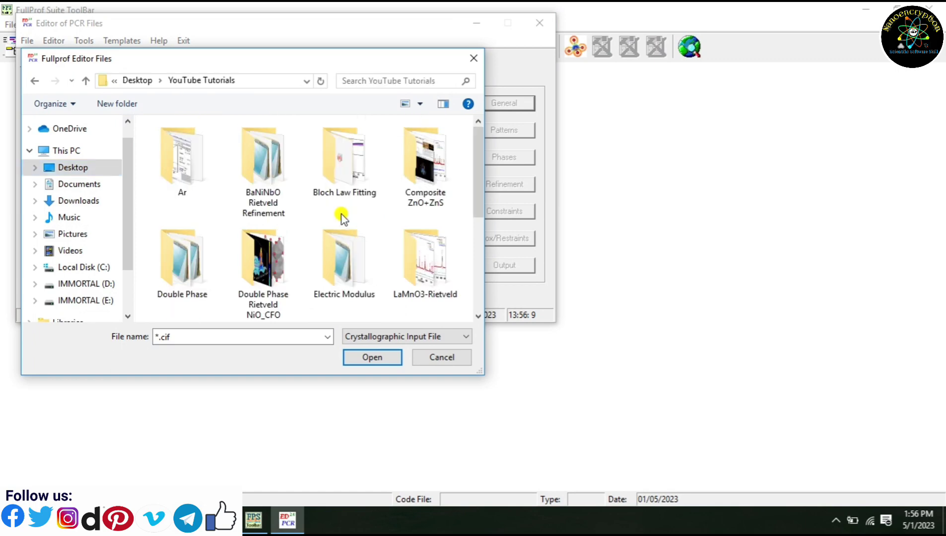
scroll(342, 248, down, 1)
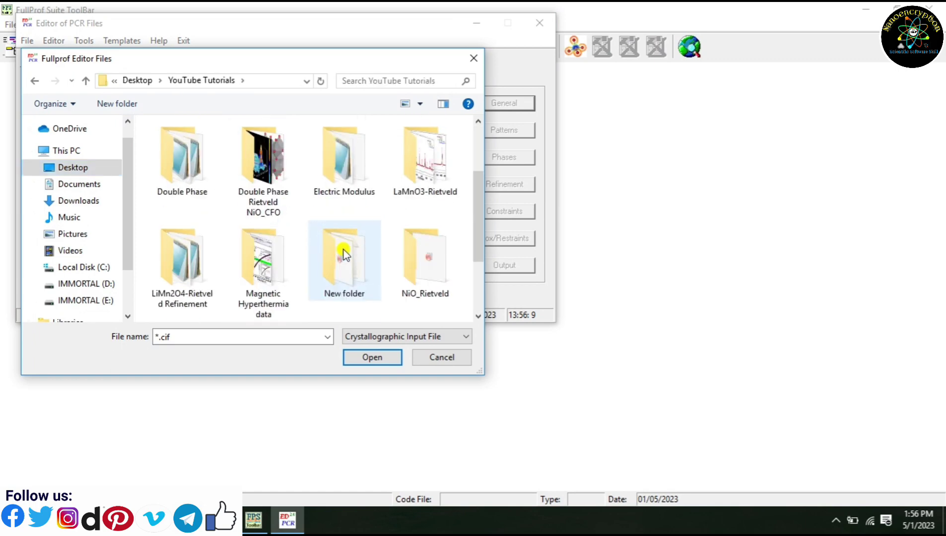
scroll(346, 254, down, 1)
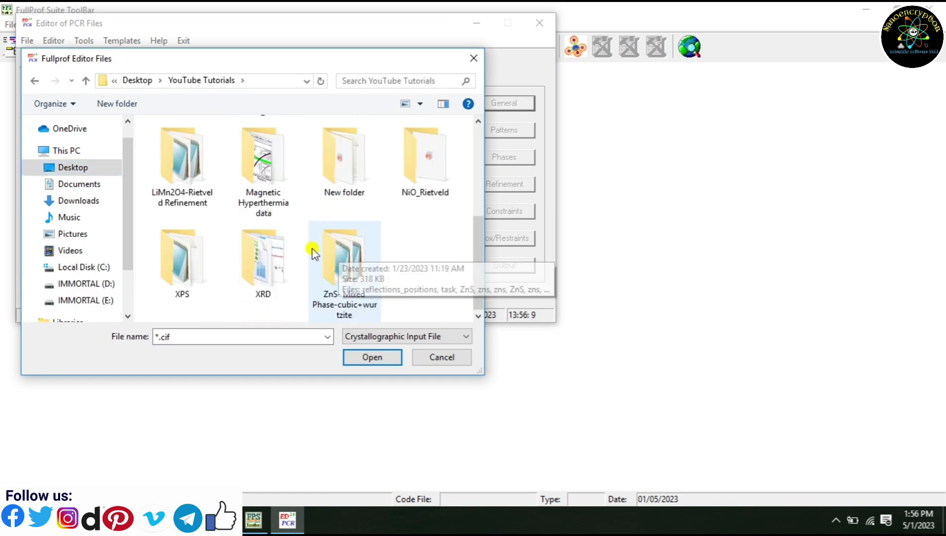
double_click(425, 187)
double_click(183, 144)
click(189, 145)
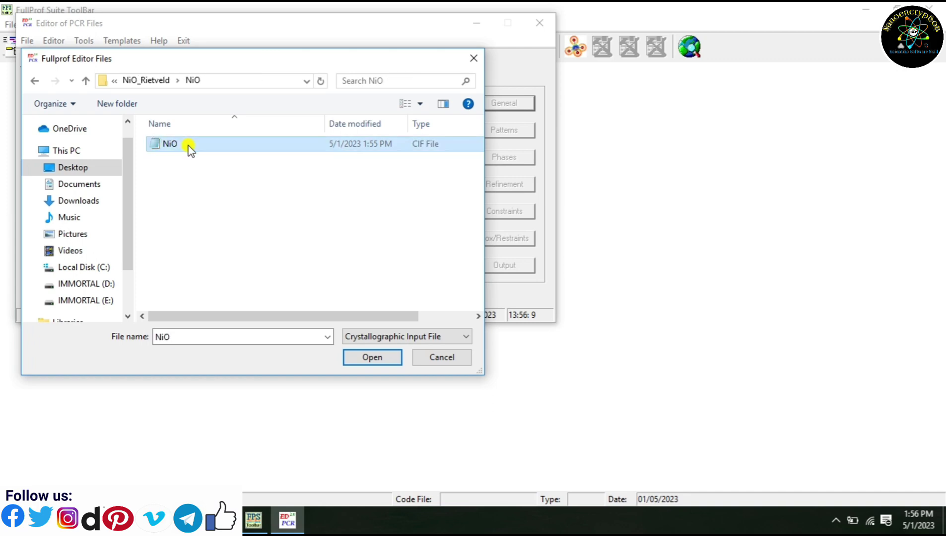
click(364, 358)
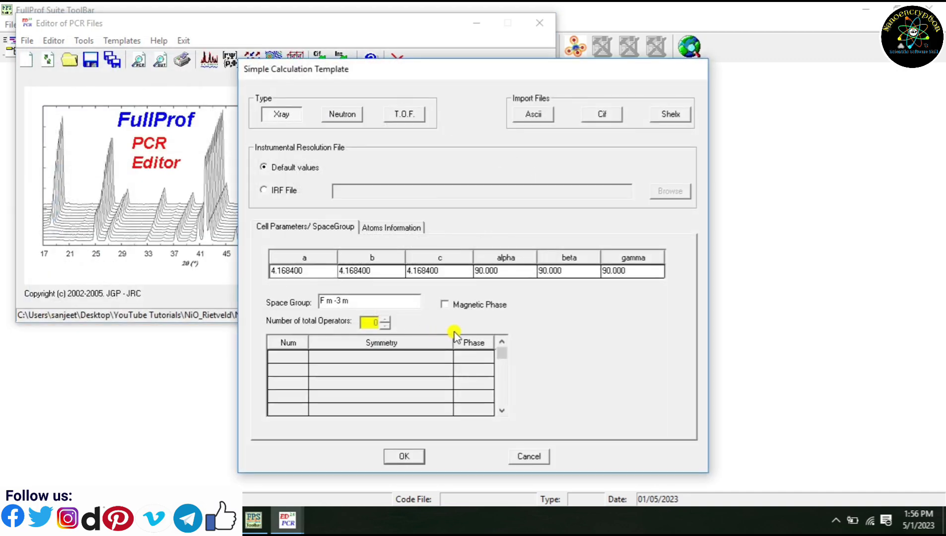
click(407, 457)
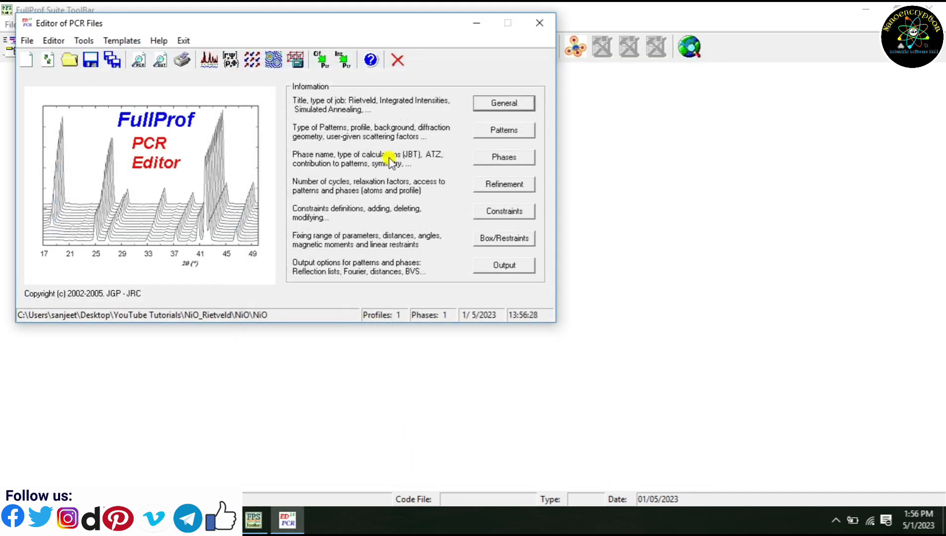
- Set the job title to NiO and enable optimizing calculations according to the particular options used in this job
click(486, 101)
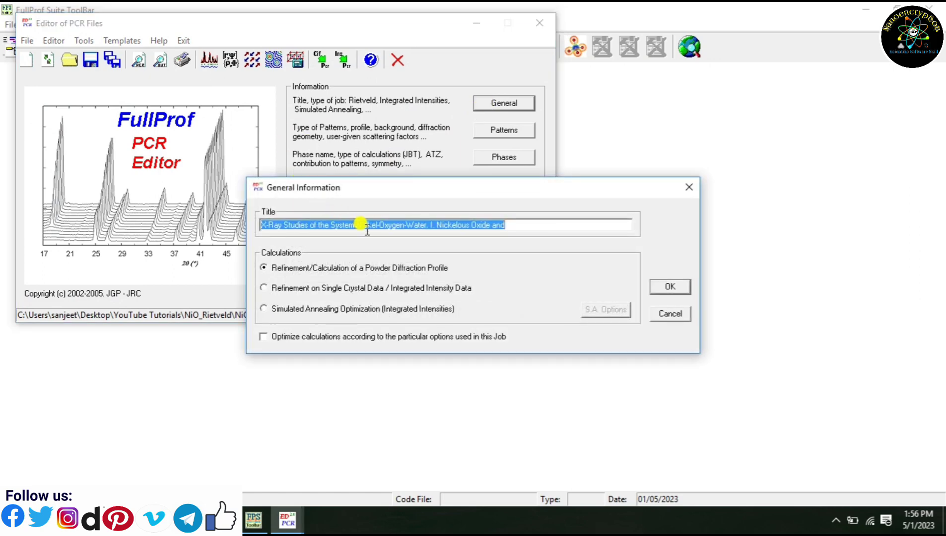
text(NiO)
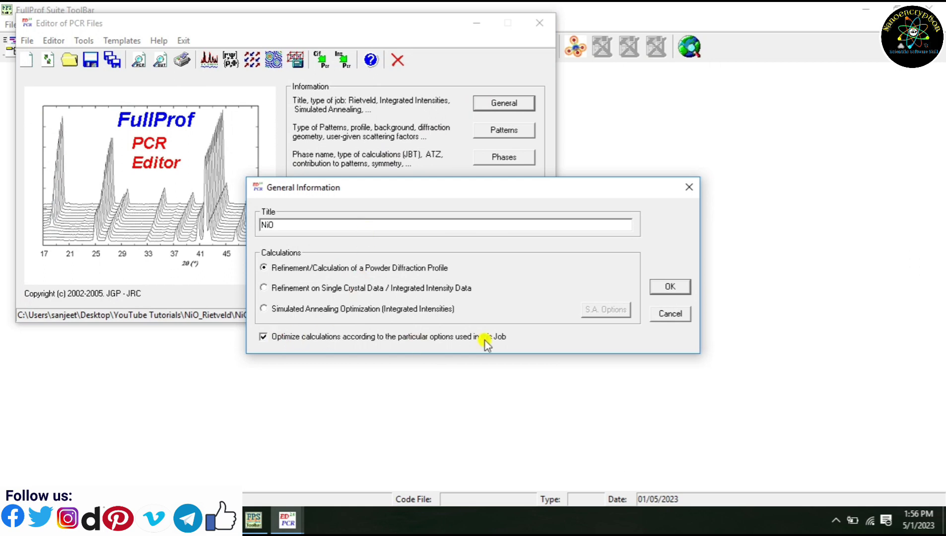
click(667, 288)
- Choose the refinement mode in the profile data of pattern 1 and set its peak shape to Pseudo-Voigt
click(522, 131)
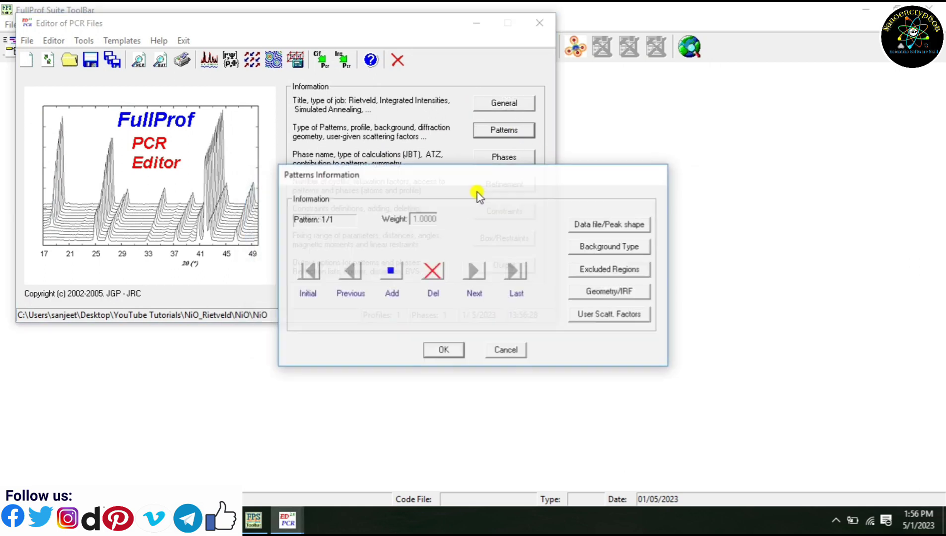
click(615, 226)
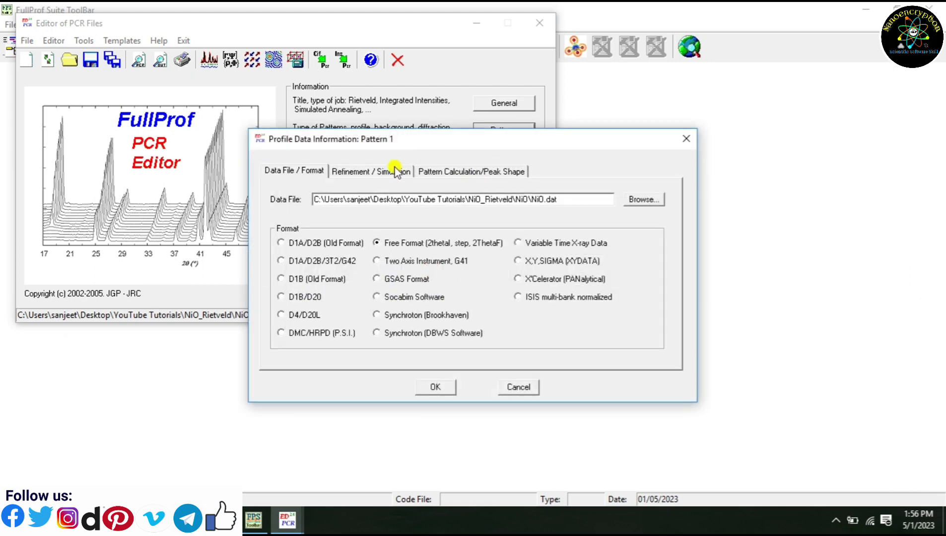
click(365, 170)
click(294, 213)
click(454, 171)
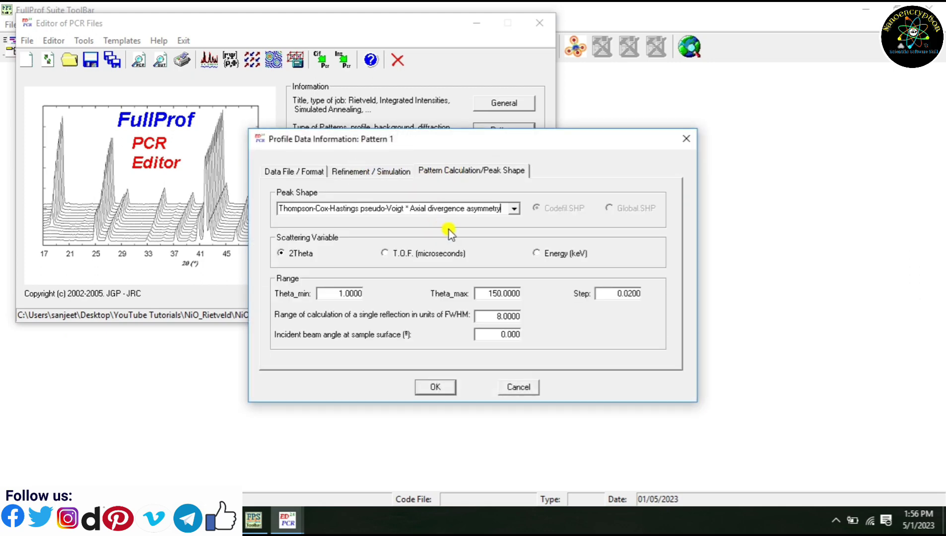
click(513, 208)
scroll(514, 224, up, 3)
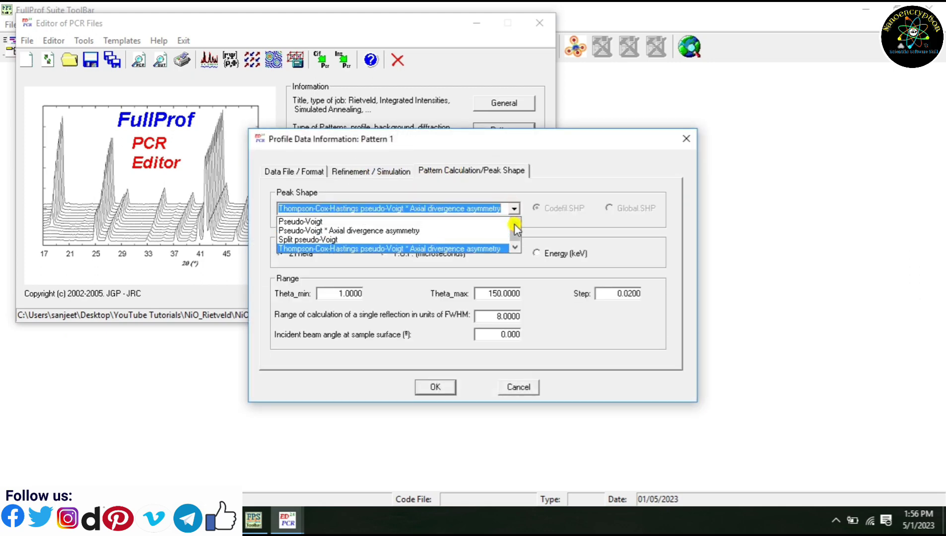
click(336, 222)
- Set the pattern's Theta_min to 30.0036 and Theta_max to 89.9796, and accept the pattern settings
click(327, 293)
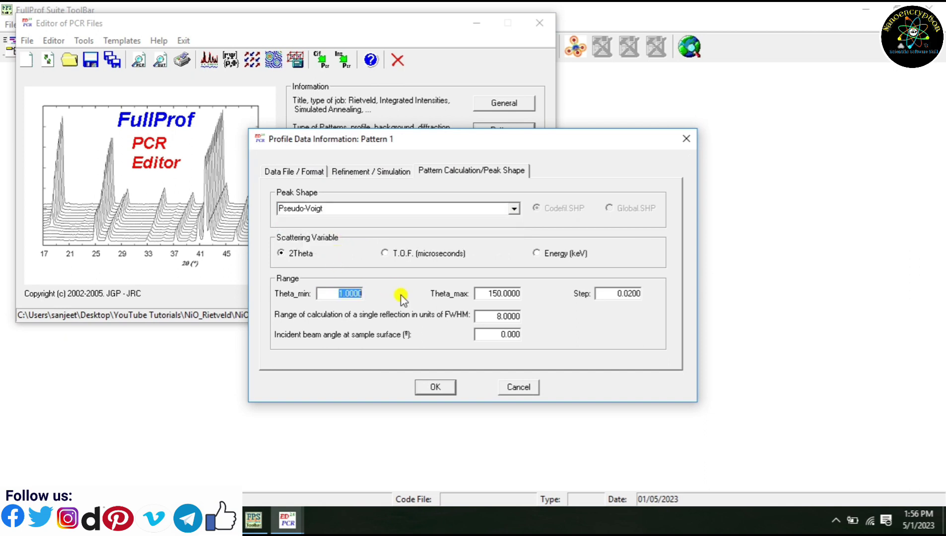
text(30)
drag(478, 294, 533, 292)
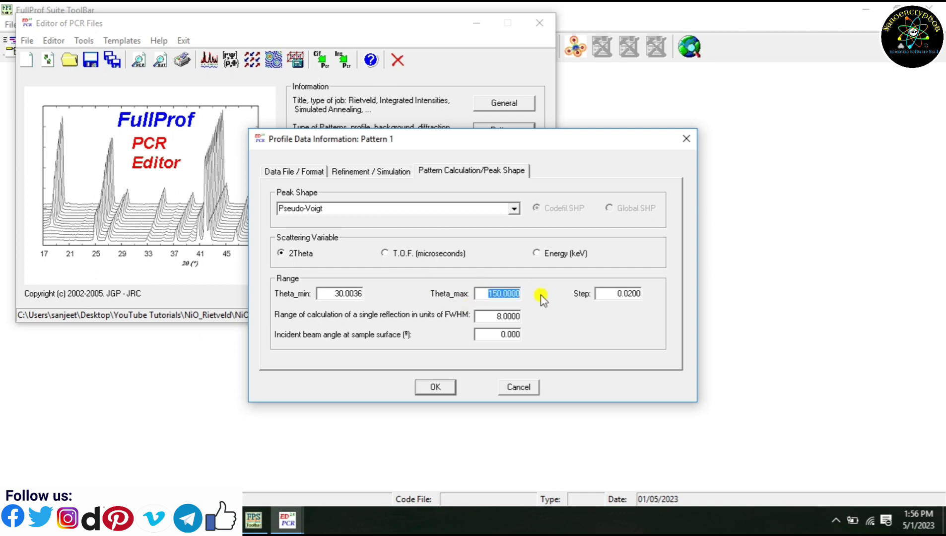
text(89.9796)
click(437, 388)
click(444, 350)
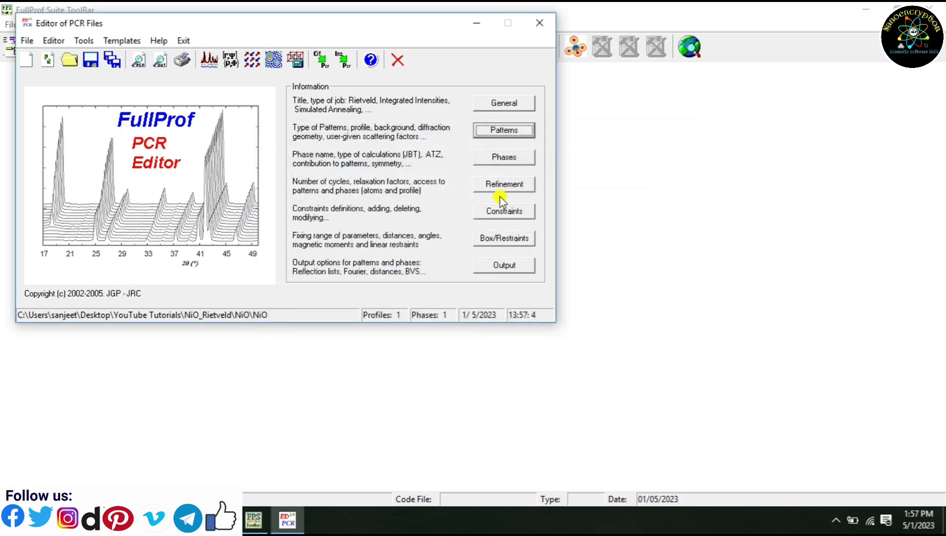
- Rename phase 1 as Cubic in the phase information
click(506, 157)
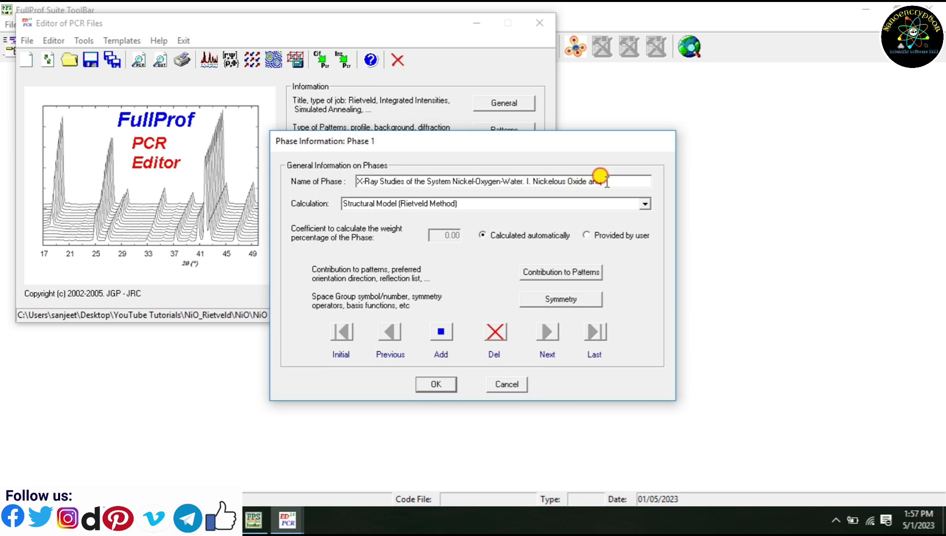
drag(602, 181, 338, 180)
text(Cubic)
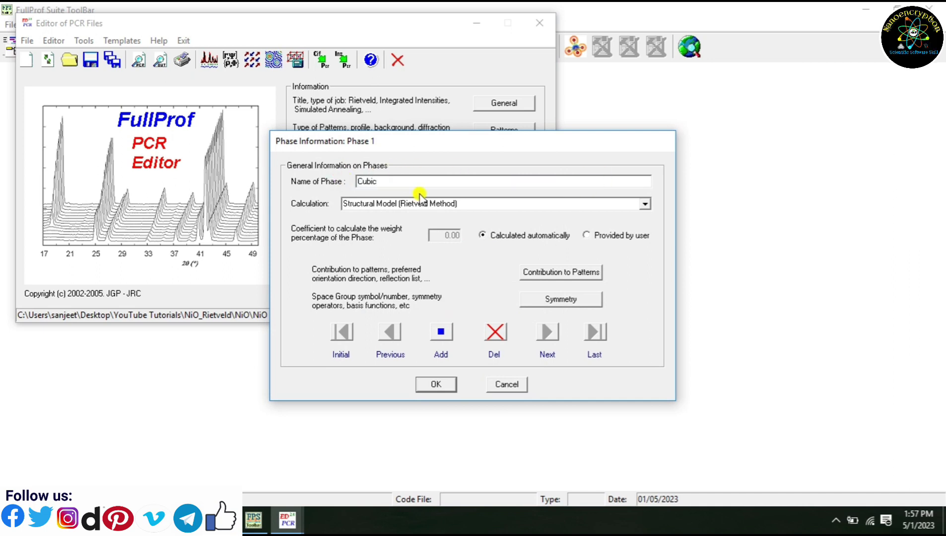
- Set the phase's contribution to pattern 1 to the X-Ray type with a Pseudo-Voigt peak shape
click(537, 273)
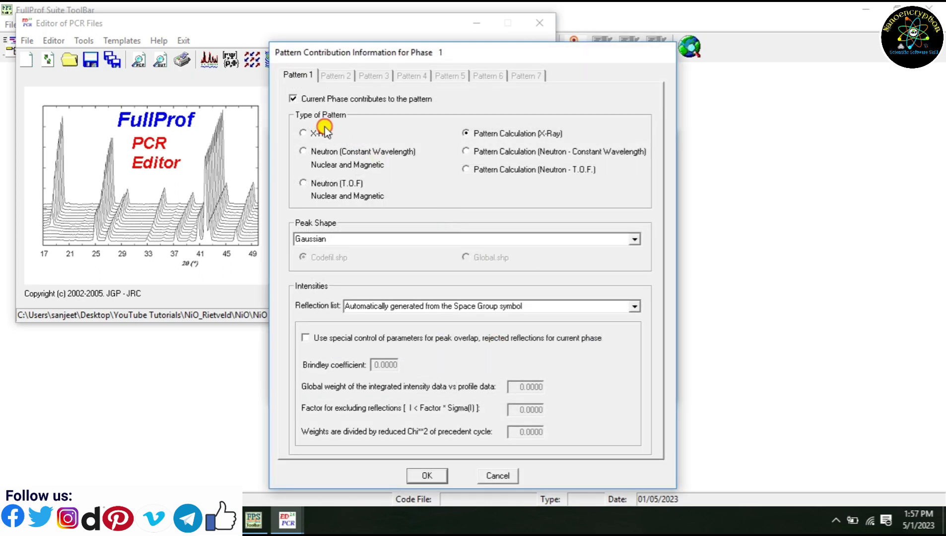
click(634, 240)
click(634, 269)
click(635, 268)
click(634, 268)
click(635, 269)
click(634, 268)
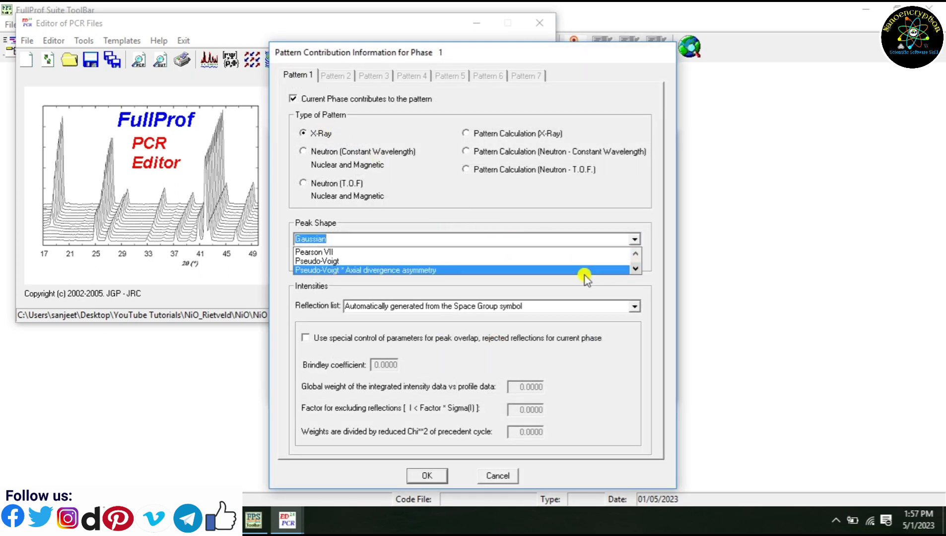
click(347, 261)
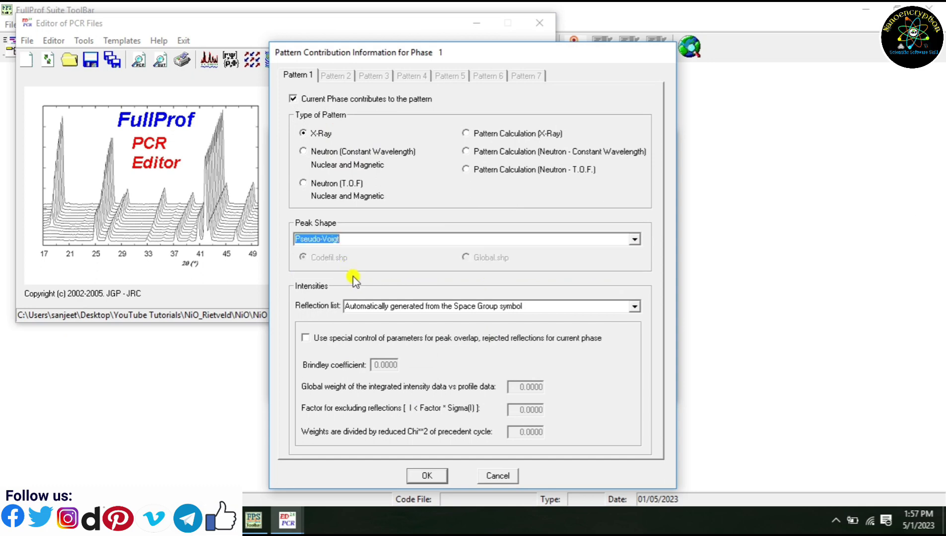
click(376, 342)
click(425, 476)
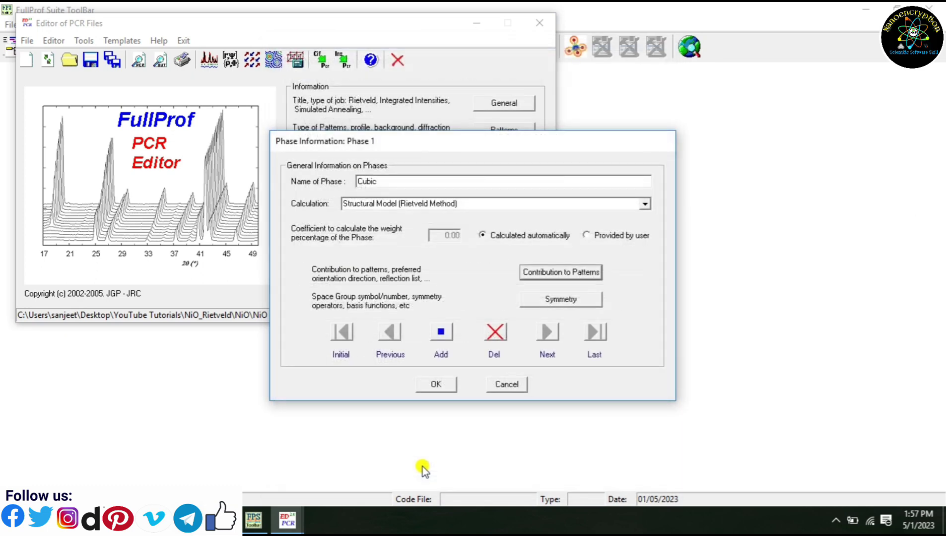
- Review the Cubic phase's symmetry settings and accept the phase information
click(533, 300)
click(443, 396)
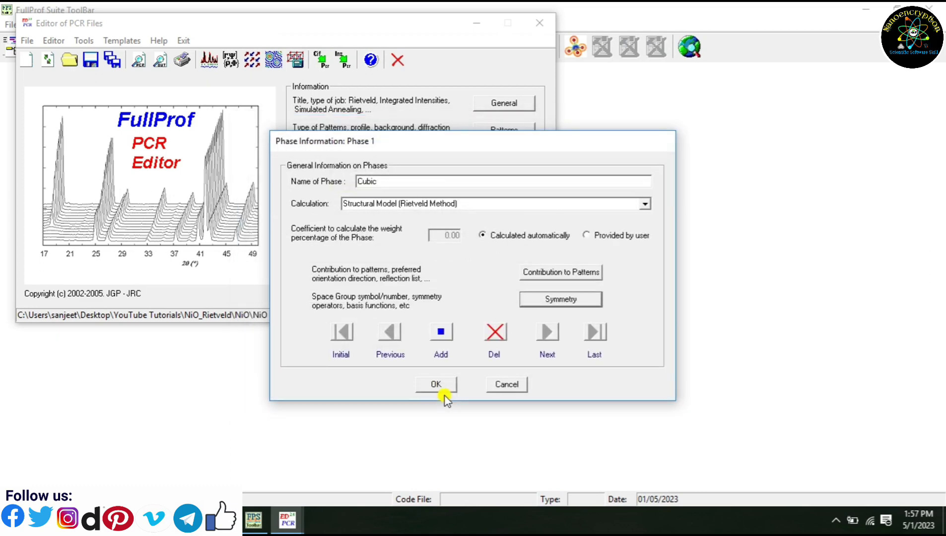
click(443, 388)
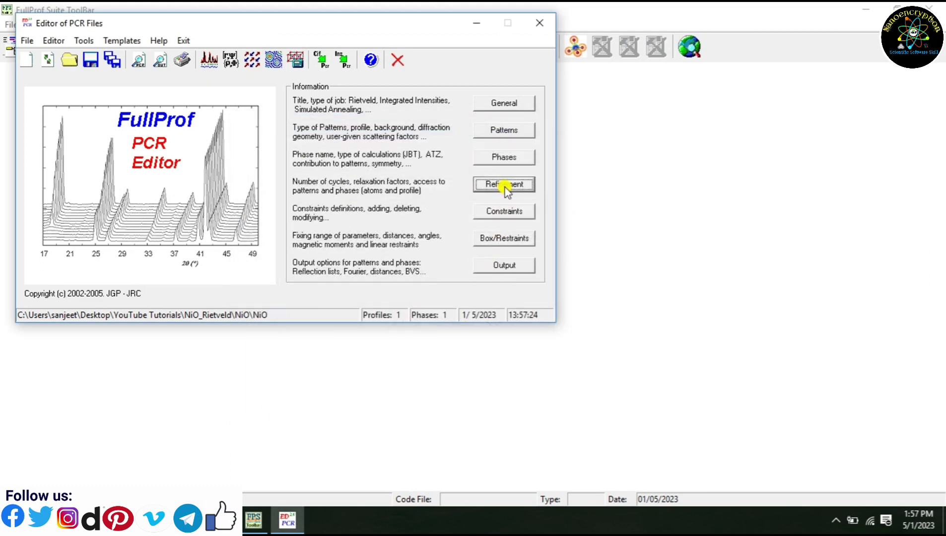
- Set 10 refinement cycles and give the Ni1 and O1 atoms an occupancy of 1, with B 0.45 for Ni1
click(502, 184)
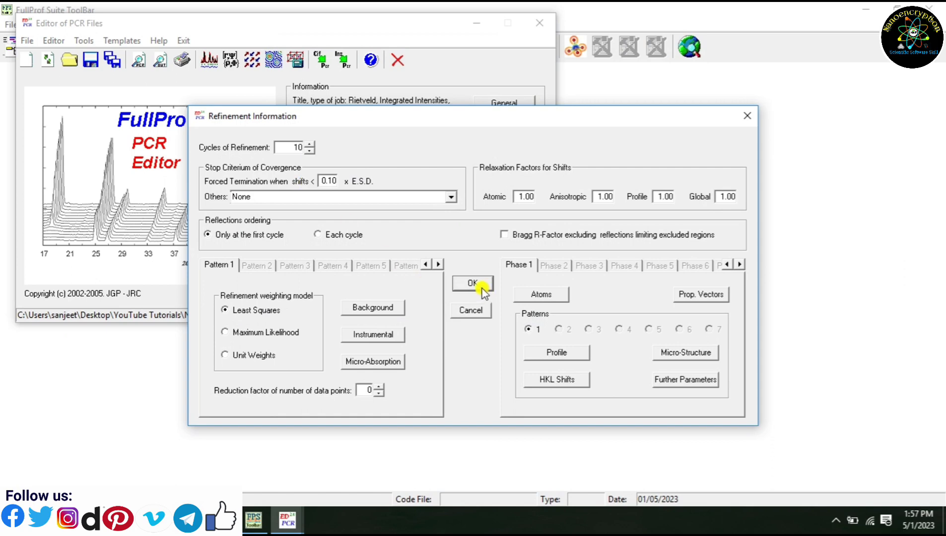
click(537, 295)
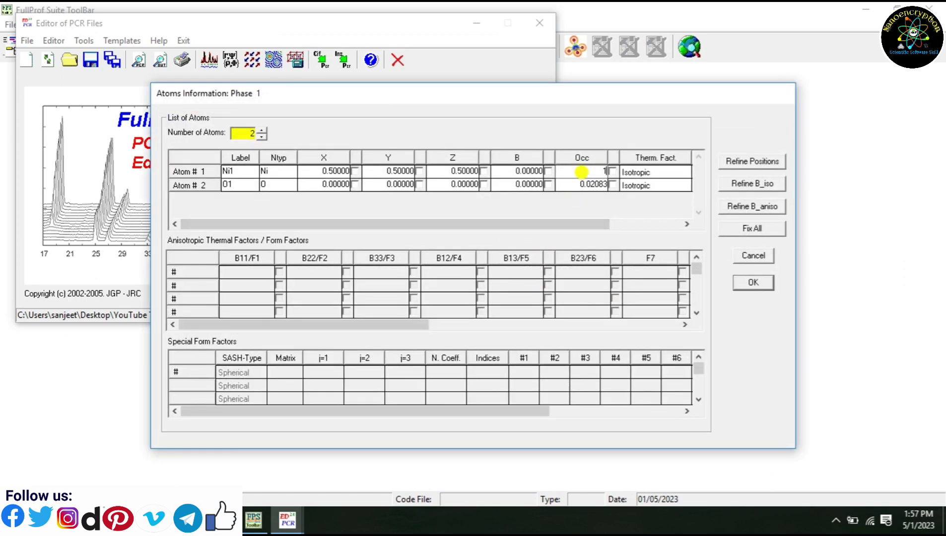
click(577, 184)
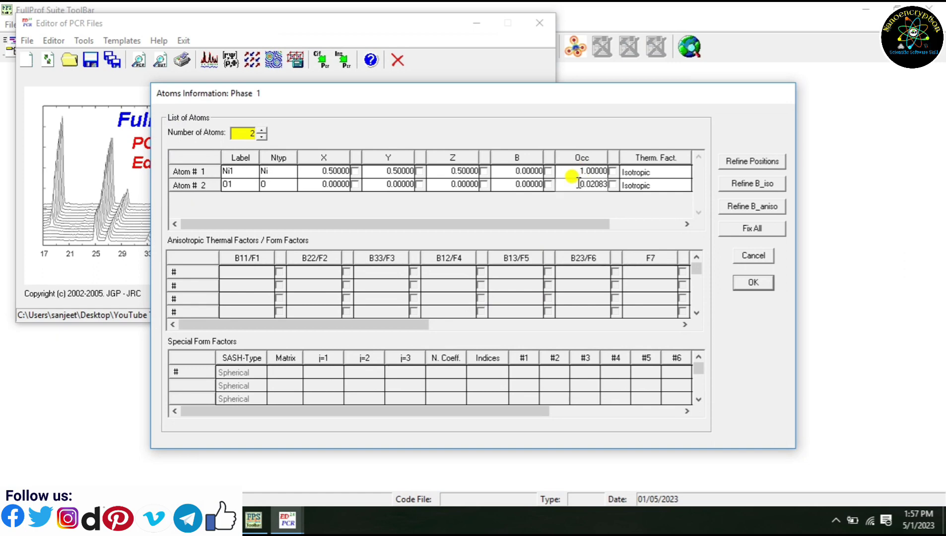
text(1)
click(515, 170)
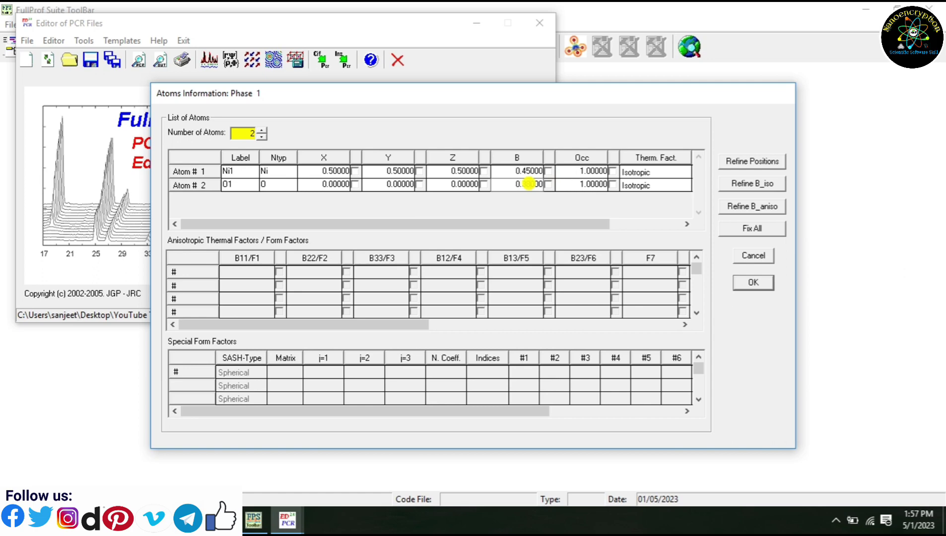
click(760, 286)
click(484, 283)
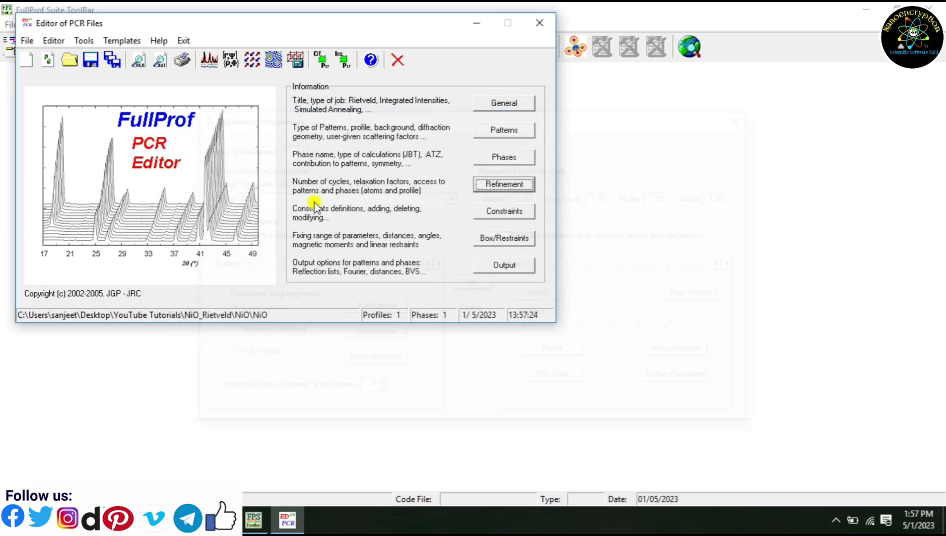
- Run FullProf on the NiO PCR file and exit the calculation window back to the PCR editor
click(212, 62)
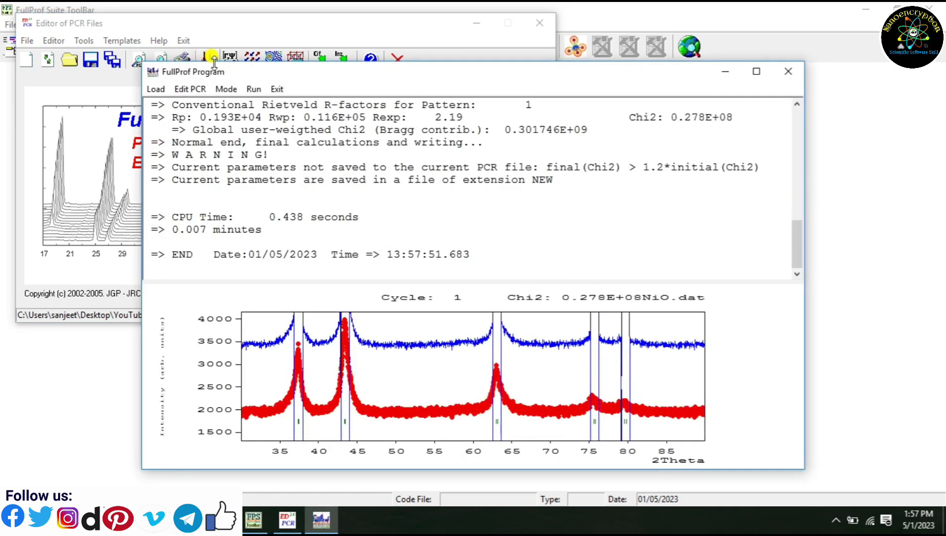
click(275, 89)
click(454, 313)
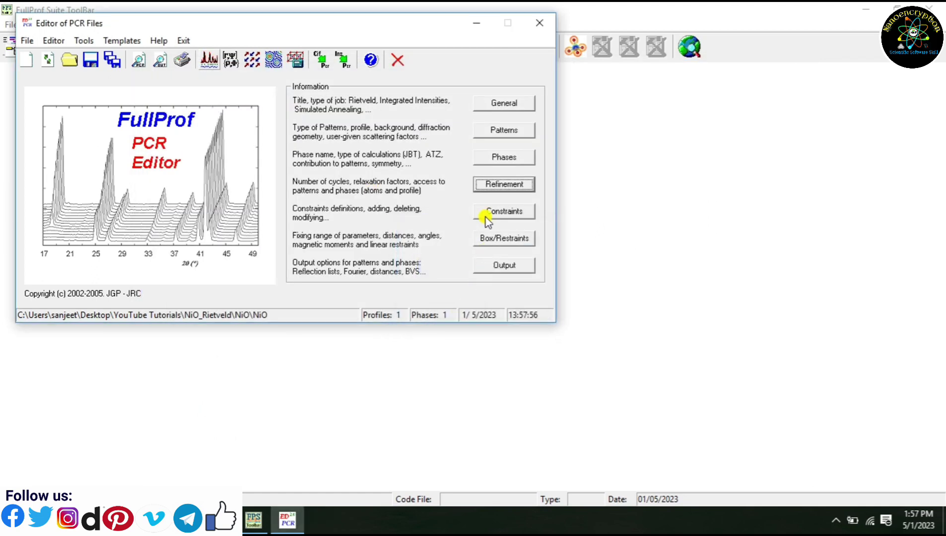
- Enable refinement of the scale factor in the profile parameters of phase 1 and accept the refinement settings
click(492, 186)
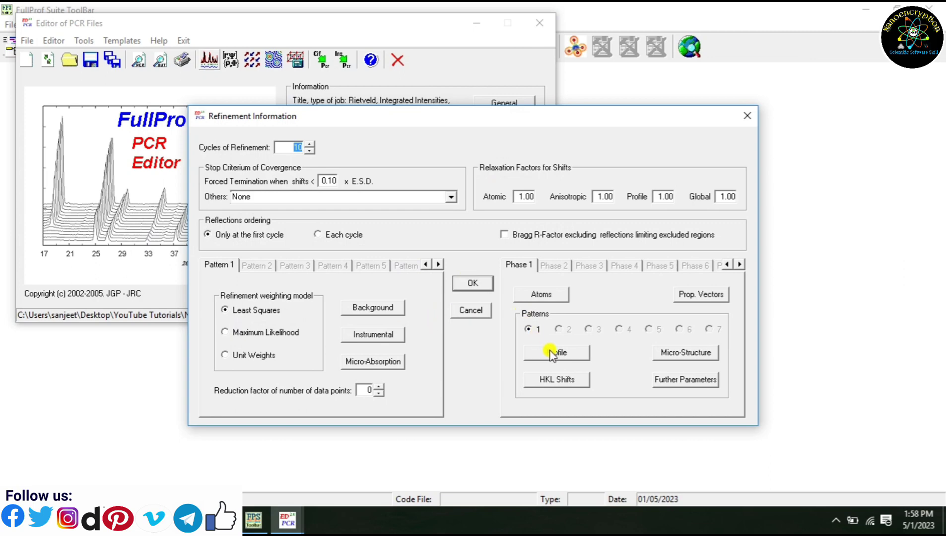
click(552, 353)
click(354, 159)
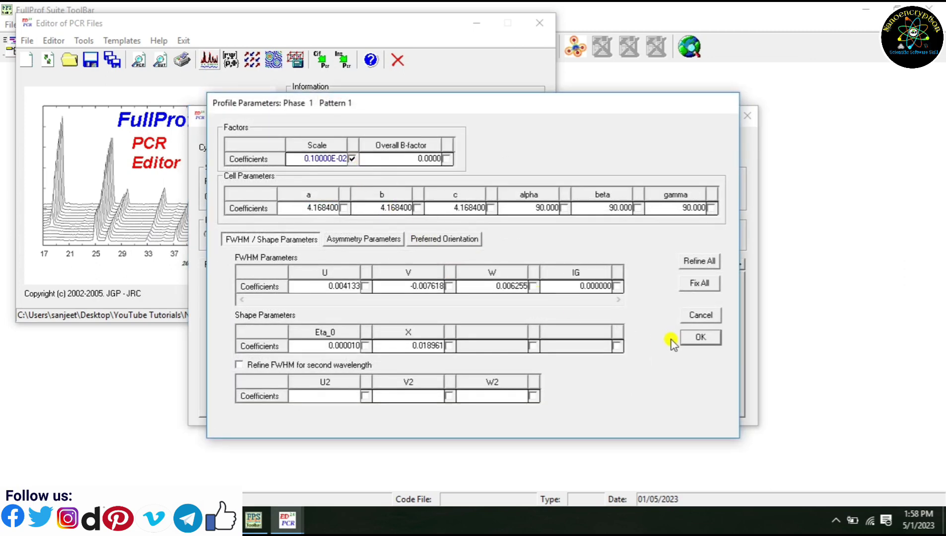
click(694, 337)
click(477, 282)
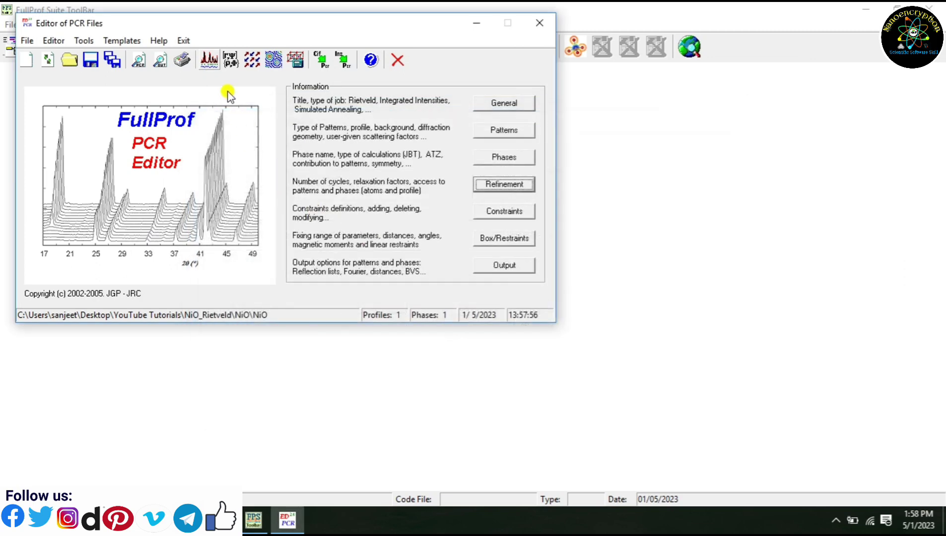
- Run FullProf on the NiO PCR file with the scale factor refined, exit the calculation window and reload the PCR file
click(210, 63)
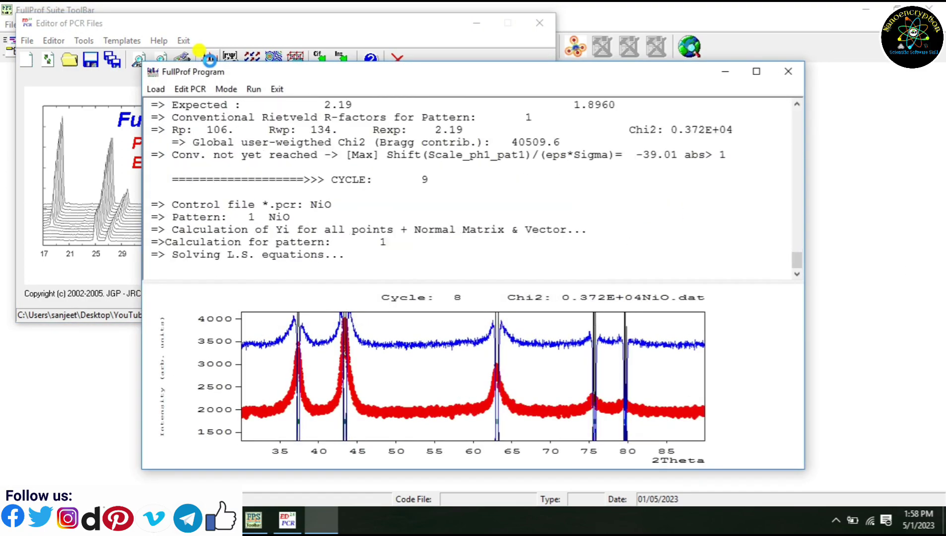
click(275, 89)
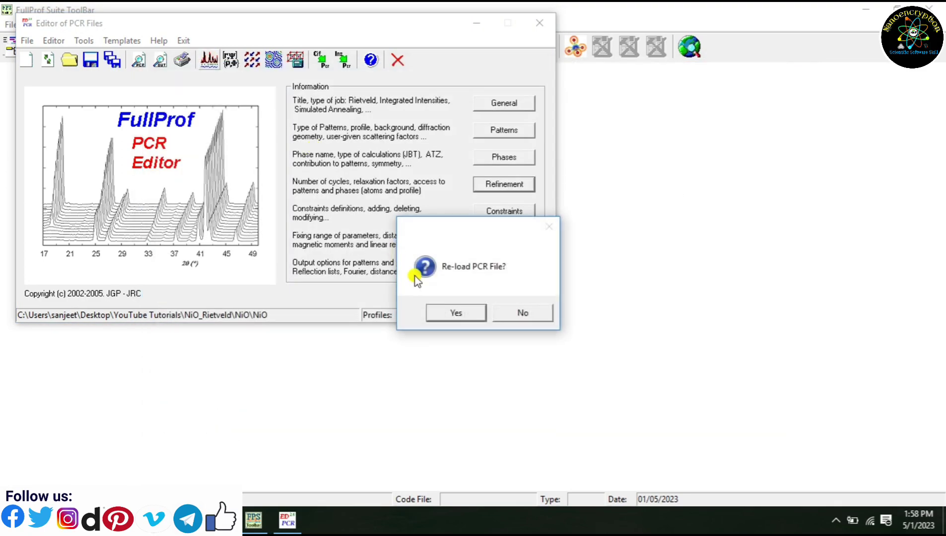
click(455, 313)
- Enable refinement of cell parameters a, b and c for phase 1, run FullProf and reload the updated PCR file
click(498, 190)
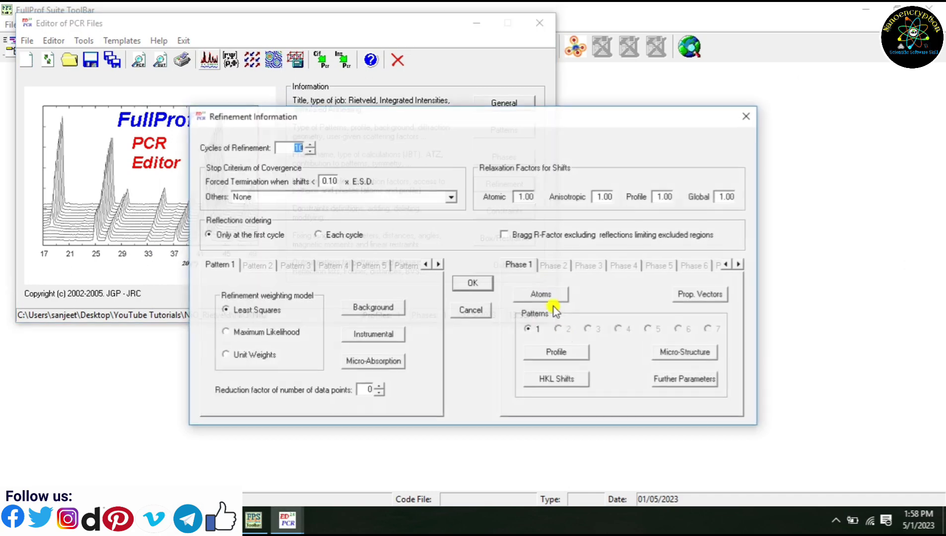
click(558, 357)
click(345, 208)
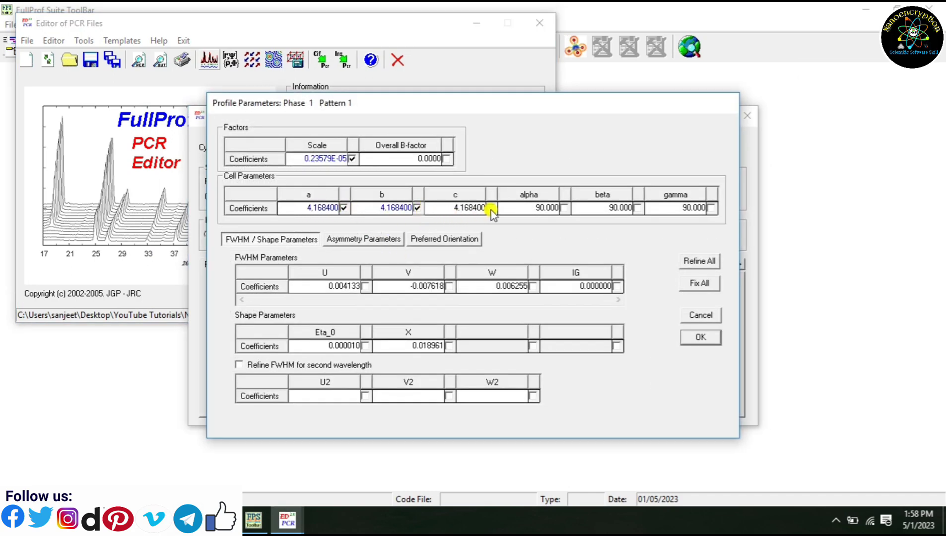
click(681, 339)
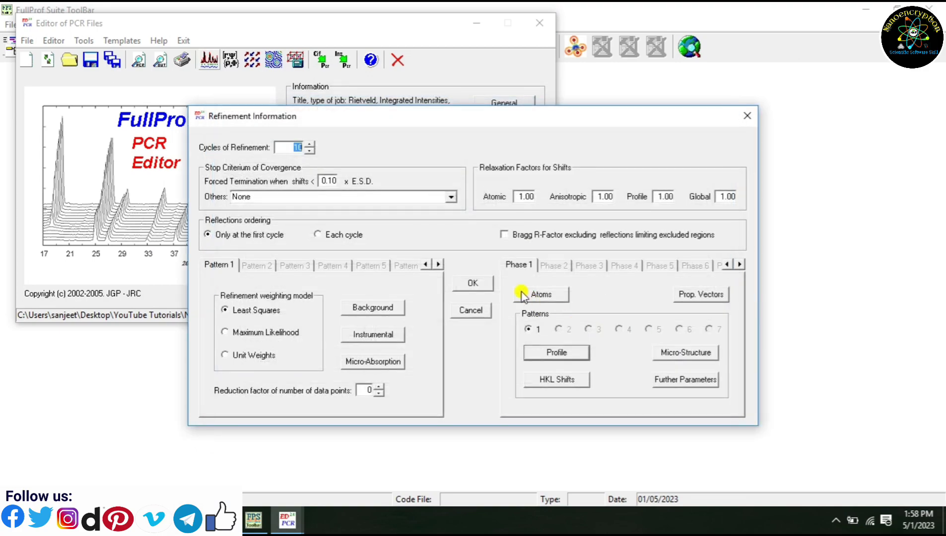
click(475, 281)
click(205, 59)
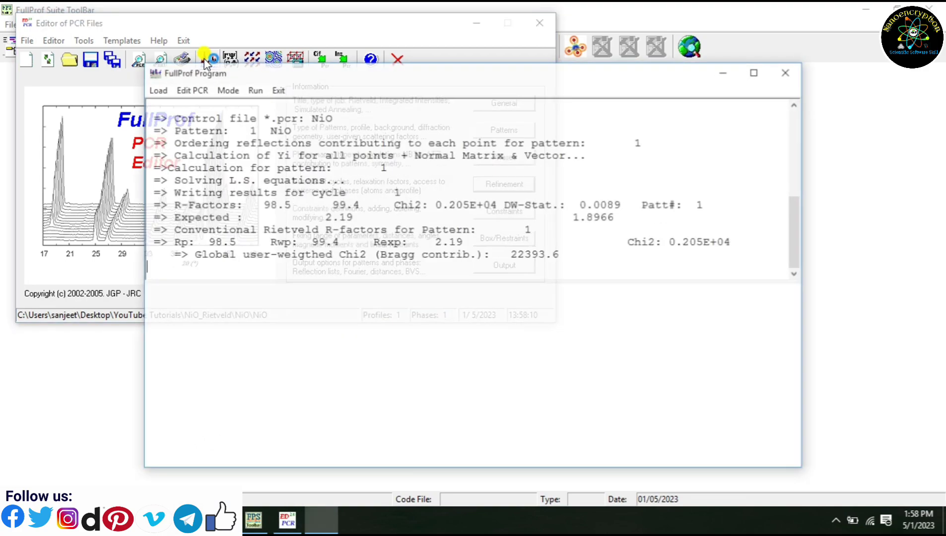
click(276, 88)
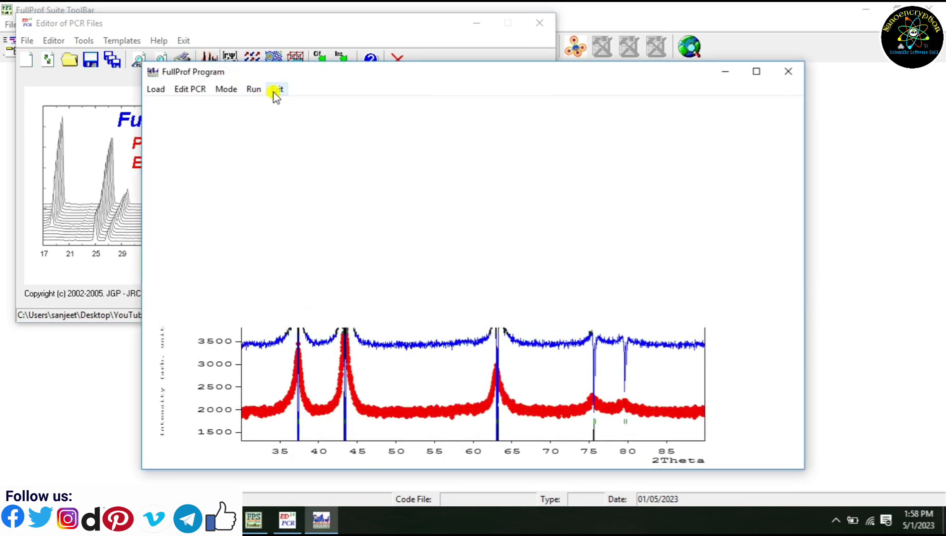
click(462, 313)
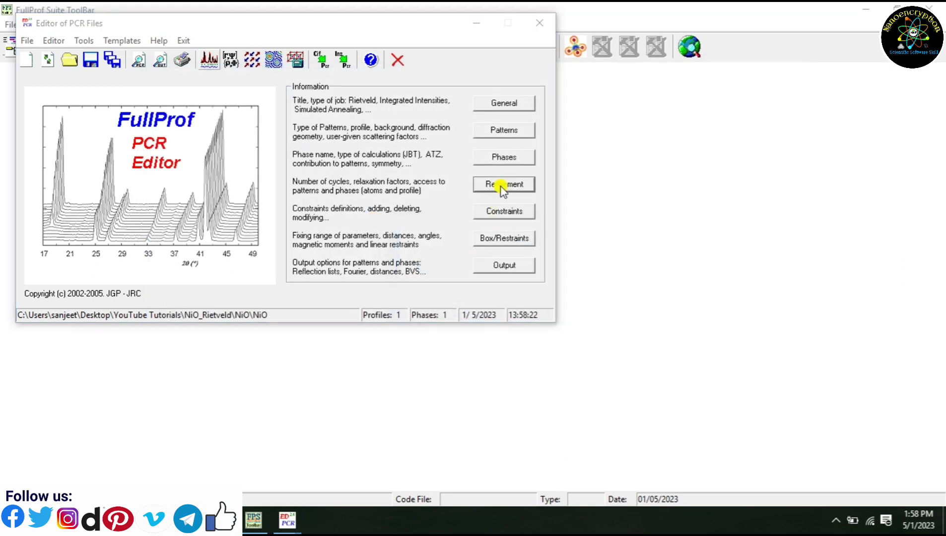
- Enable refinement of background polynomial coefficient a_0 for pattern 1, run FullProf and reload the updated PCR file
click(499, 183)
click(392, 308)
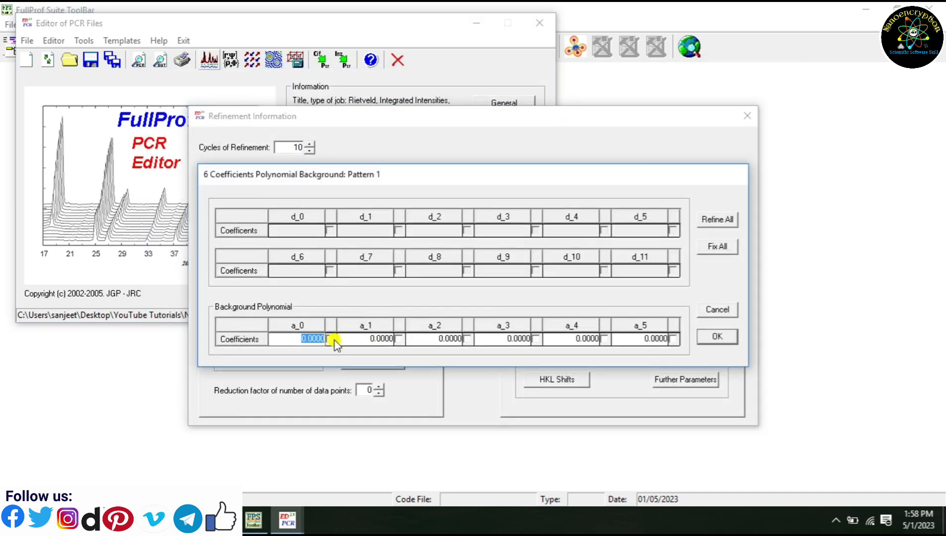
click(330, 342)
click(710, 339)
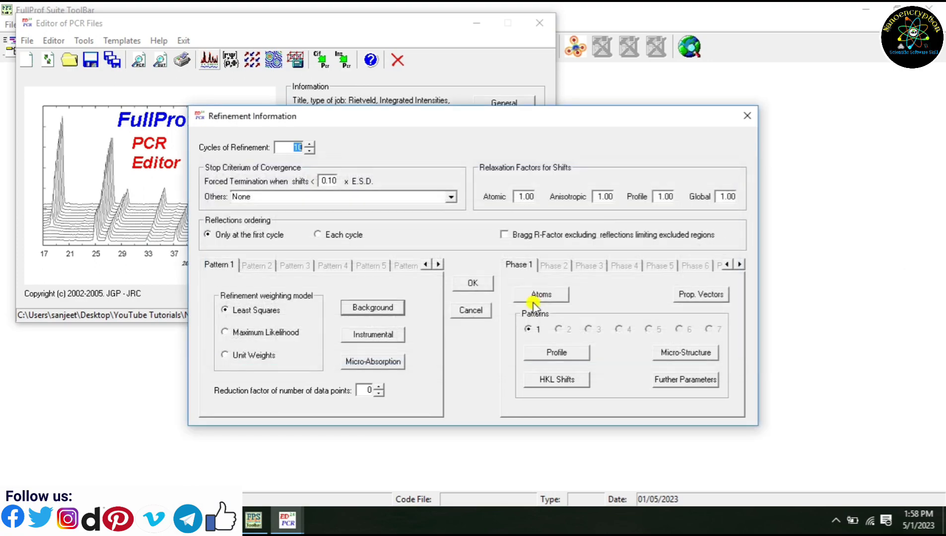
click(485, 284)
click(204, 61)
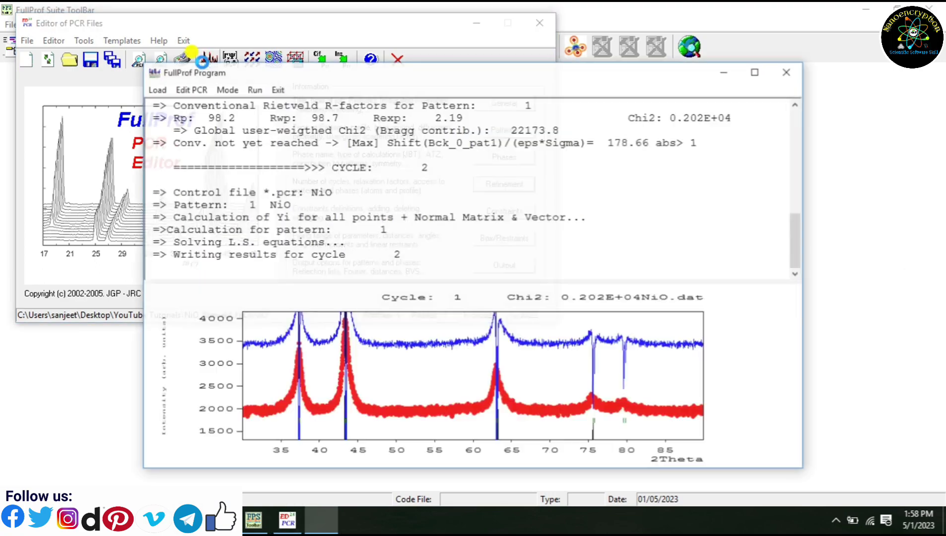
click(275, 89)
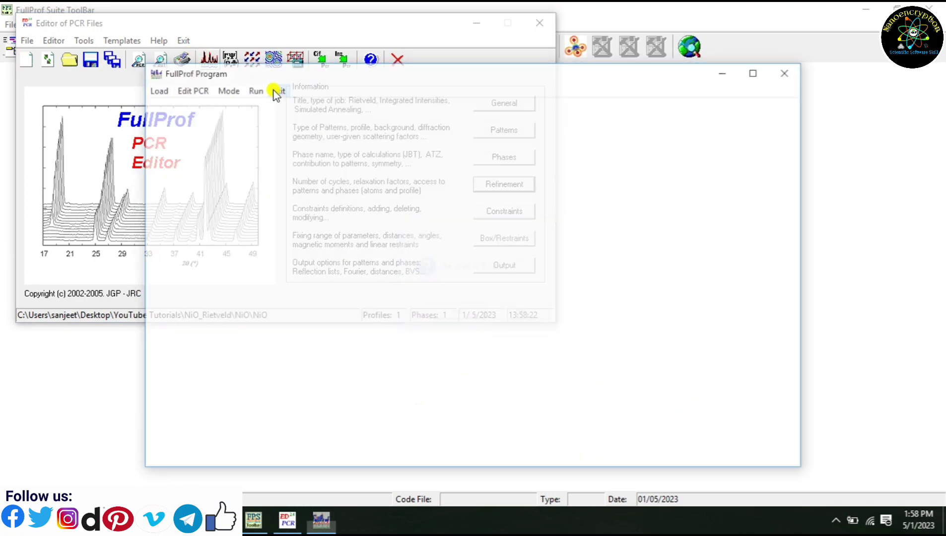
click(459, 310)
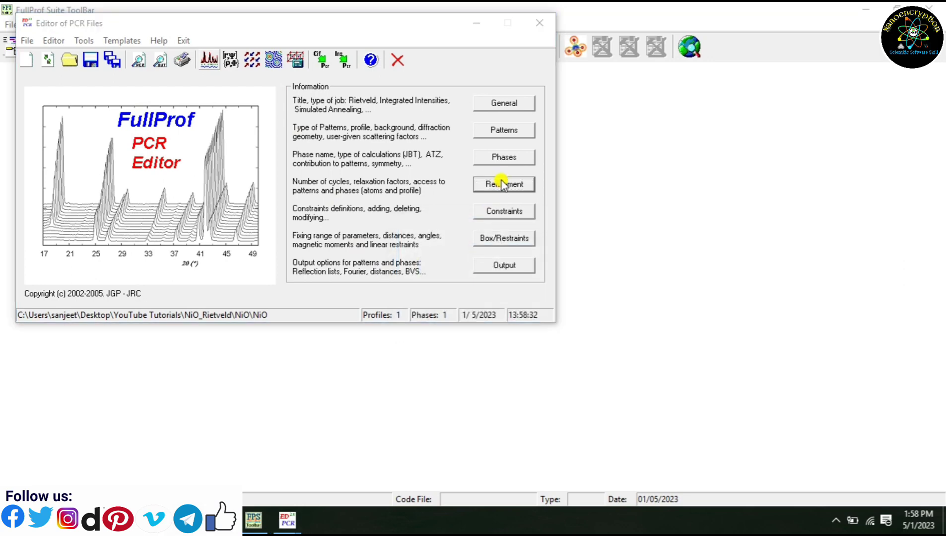
- Fix background coefficient a_0 and refine a_1 instead, running FullProf and reloading the updated PCR file
click(504, 184)
click(392, 247)
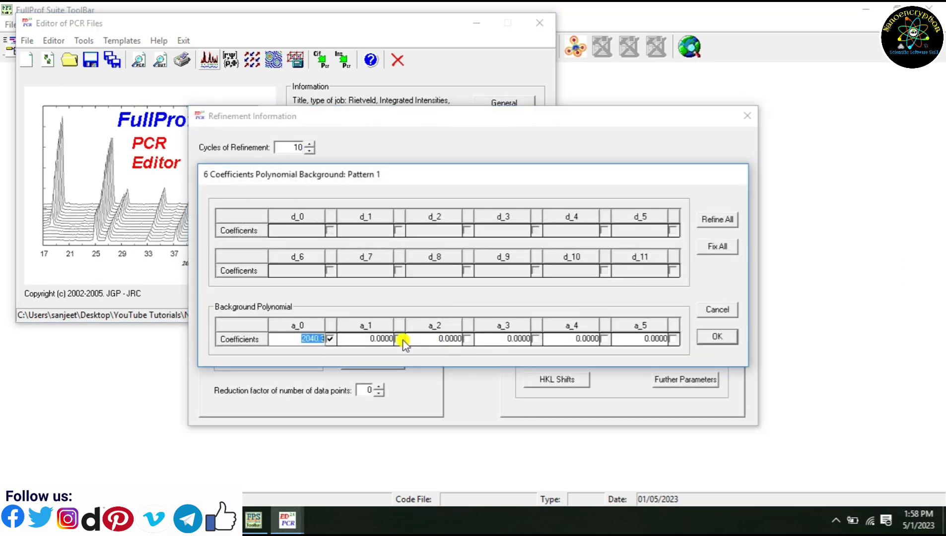
click(399, 339)
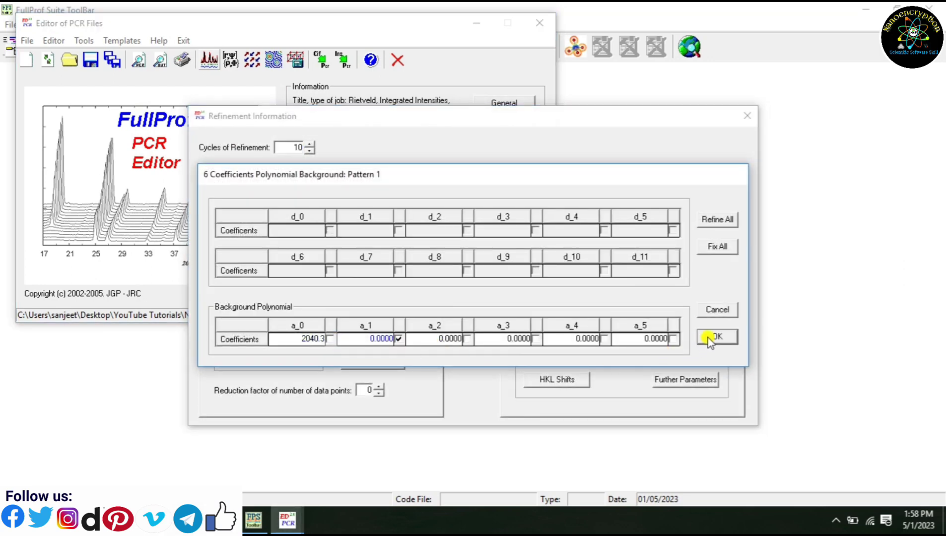
click(709, 338)
click(476, 283)
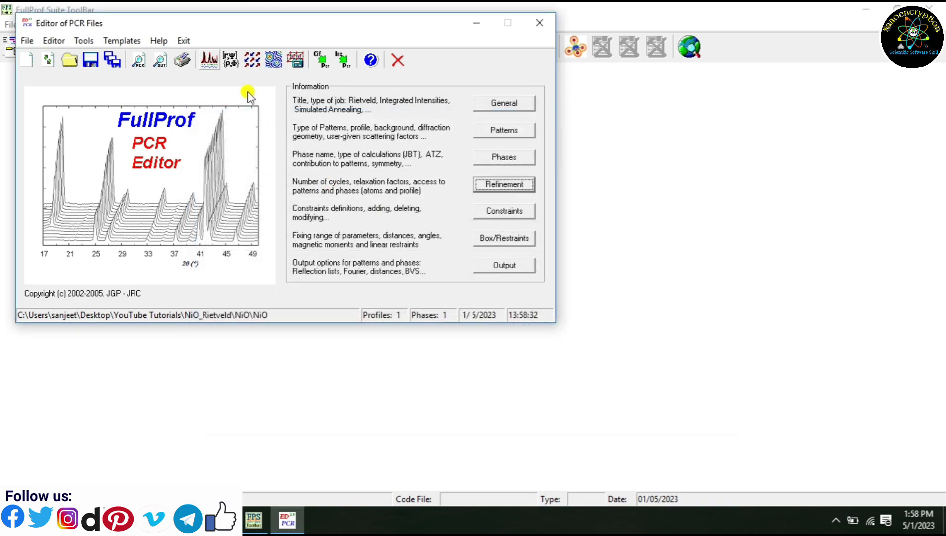
click(210, 62)
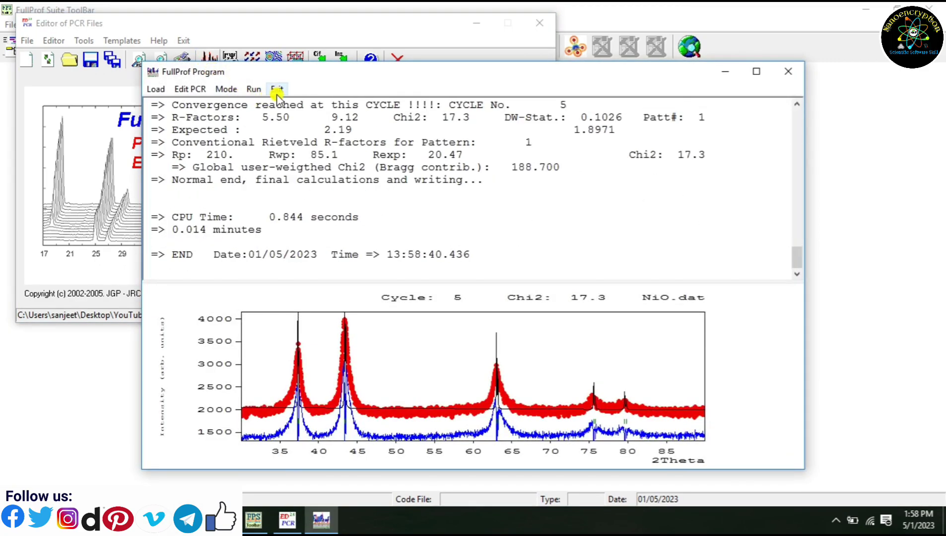
click(277, 92)
click(452, 313)
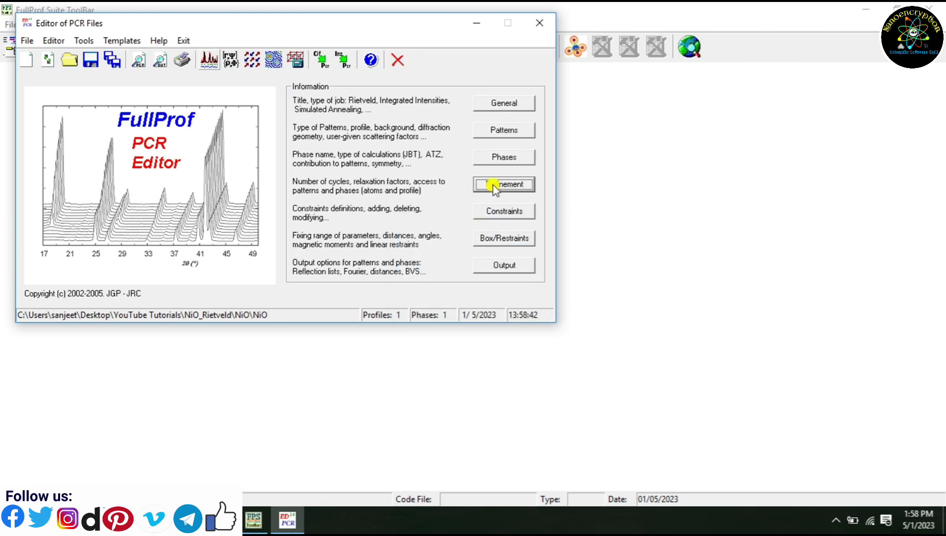
- Fix background coefficient a_1 and refine a_2 instead, running FullProf and reloading the updated PCR file
click(494, 185)
click(361, 309)
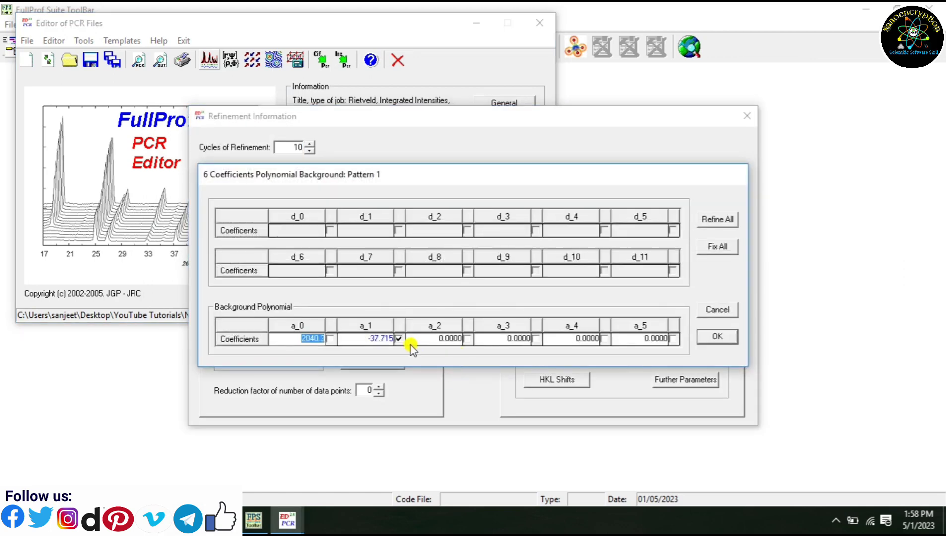
click(400, 339)
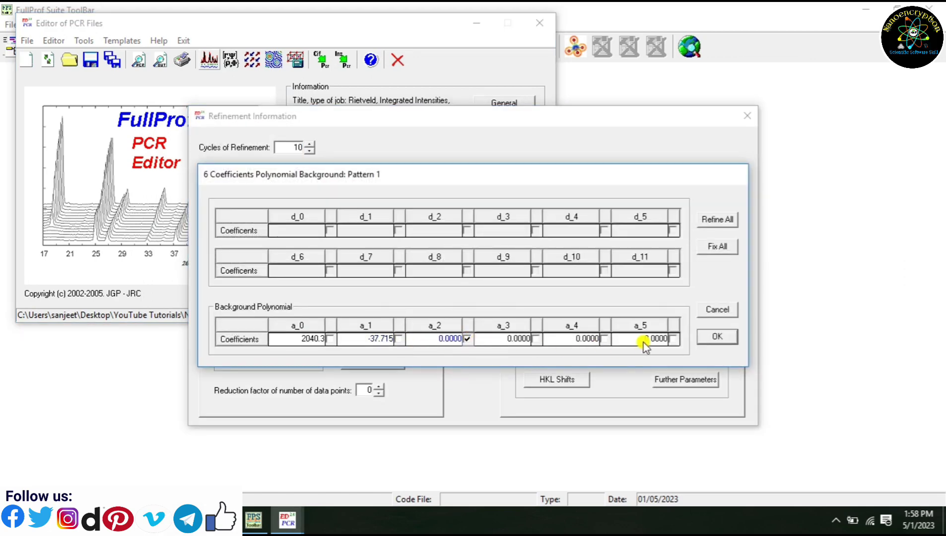
click(718, 337)
click(473, 283)
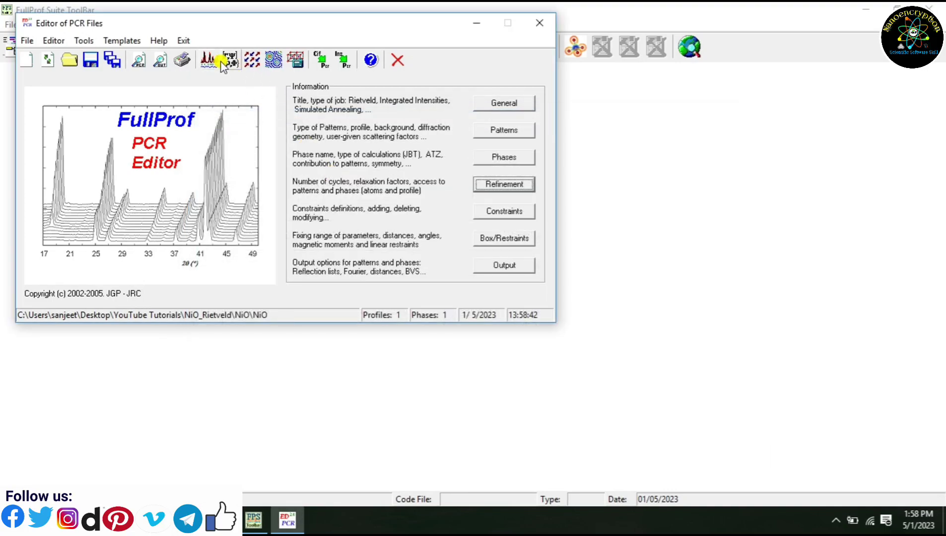
click(214, 58)
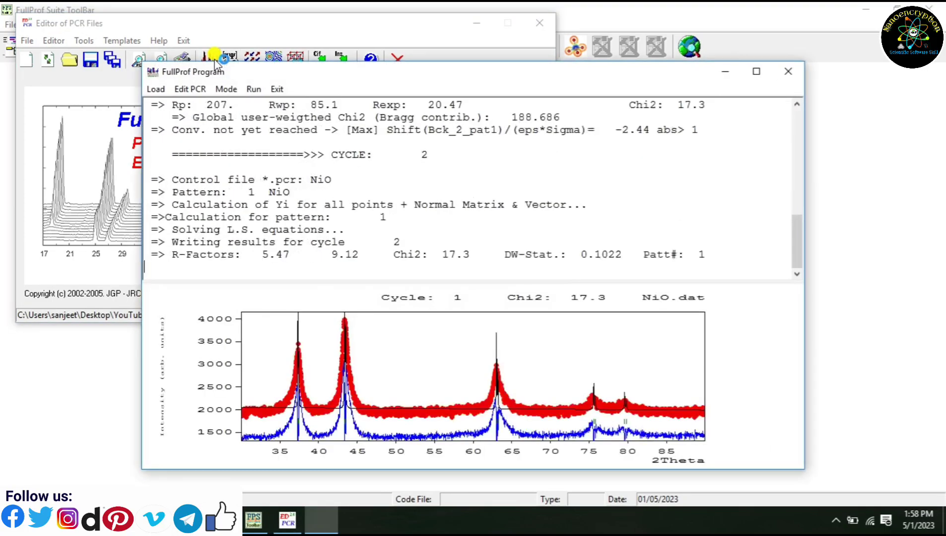
click(276, 90)
click(456, 315)
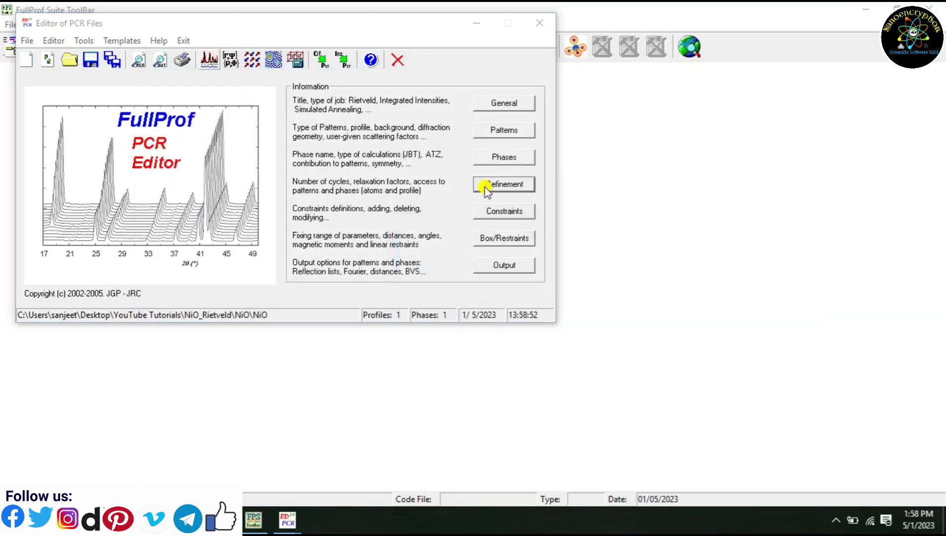
- Fix background coefficient a_2 and refine a_3 instead, running FullProf and reloading the updated PCR file
click(483, 185)
click(385, 312)
click(469, 339)
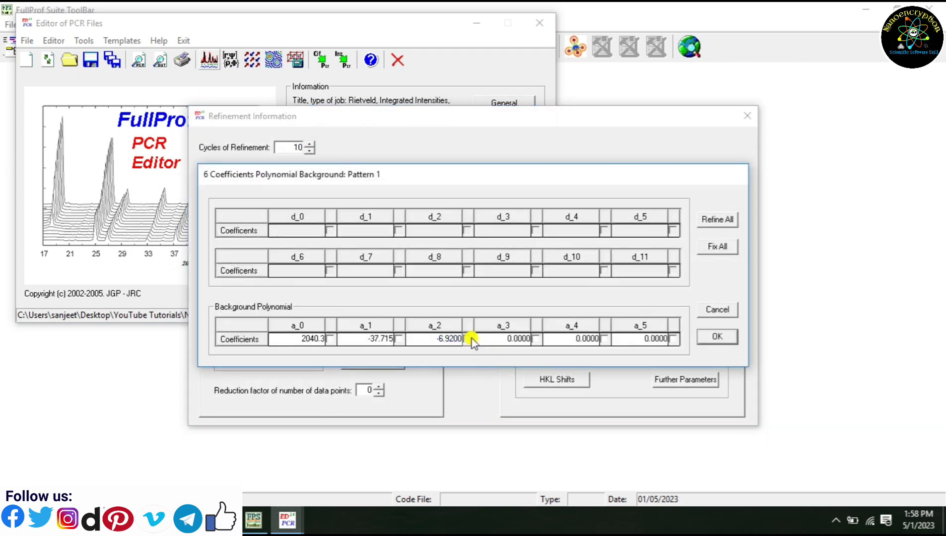
click(717, 336)
click(472, 282)
click(205, 60)
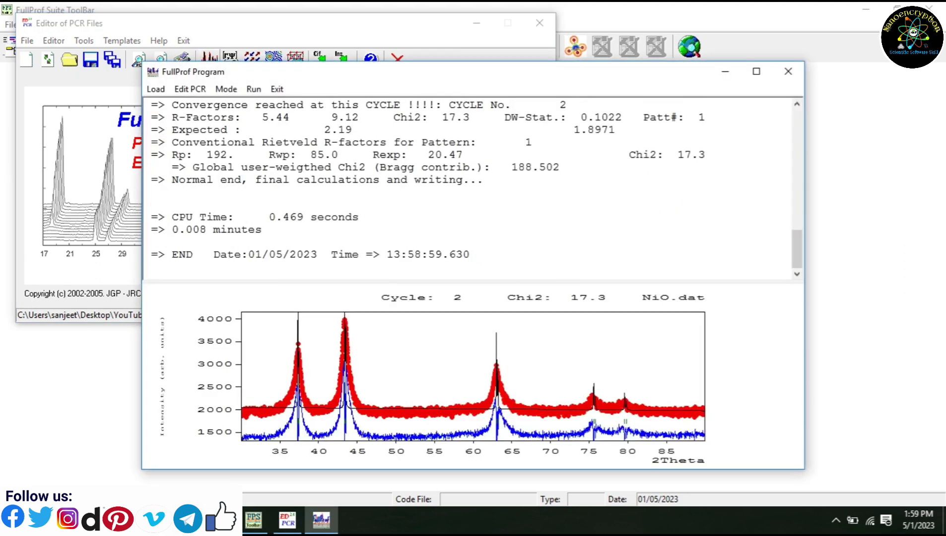
click(276, 89)
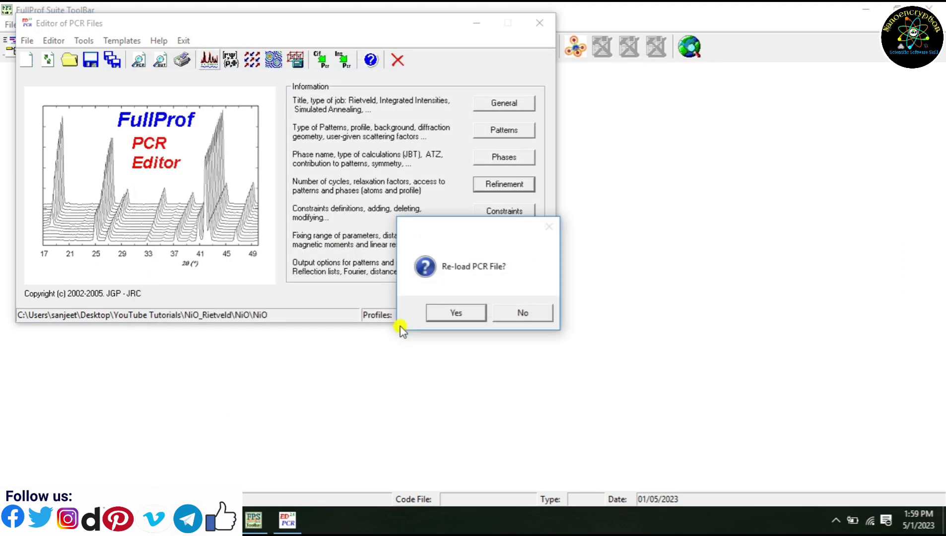
click(453, 312)
- Fix background coefficient a_3 and refine a_4 instead, running FullProf and reloading the updated PCR file
click(499, 186)
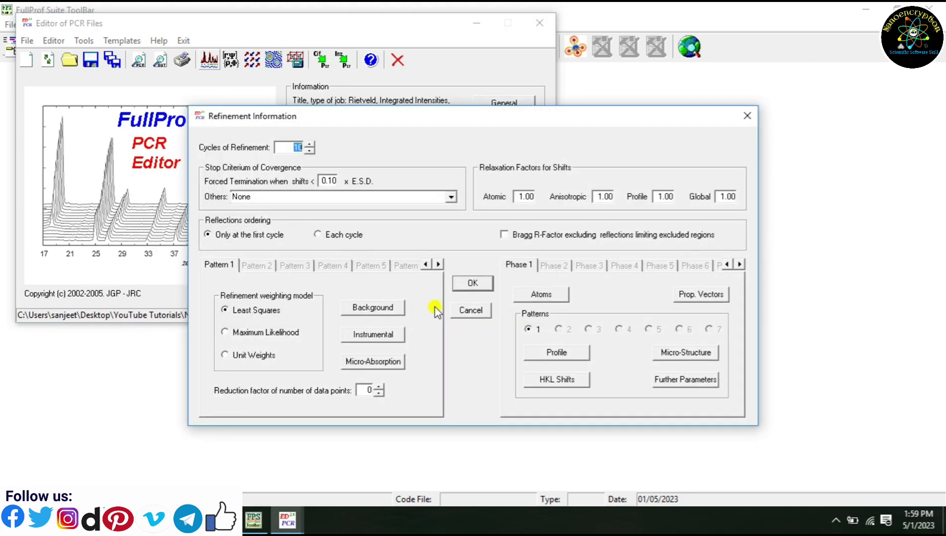
click(397, 310)
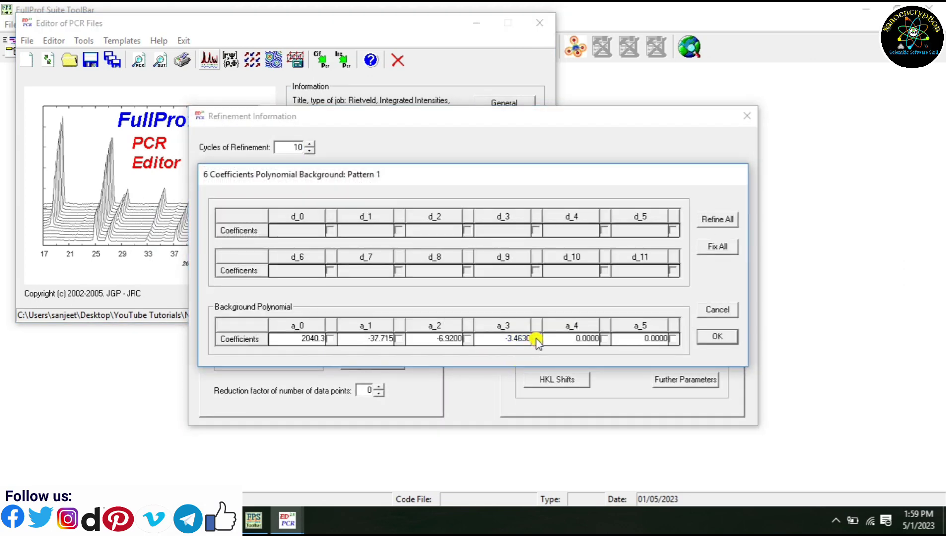
click(717, 337)
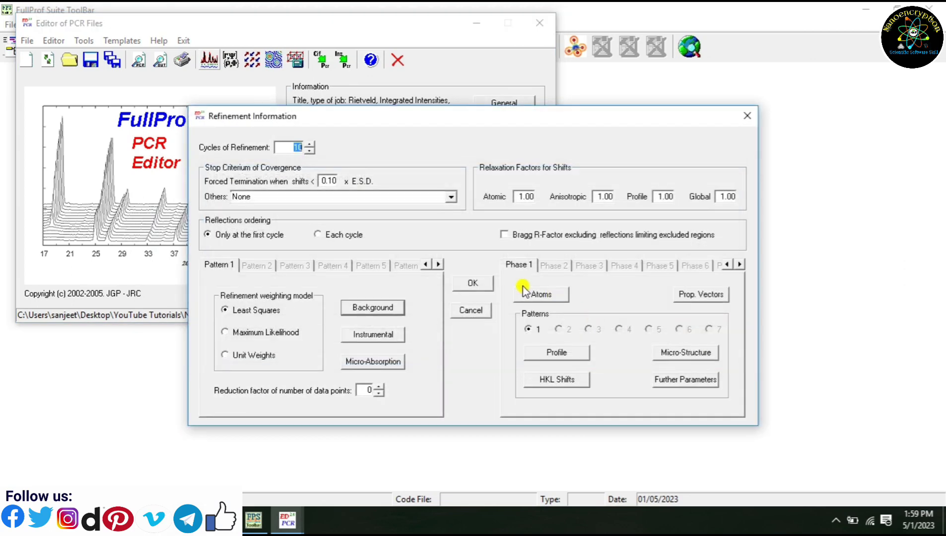
click(474, 281)
click(208, 59)
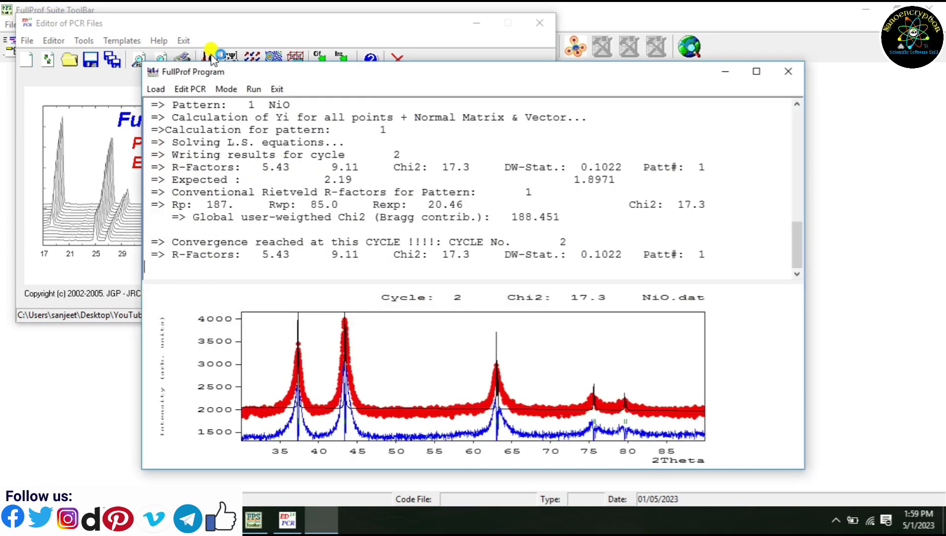
click(276, 89)
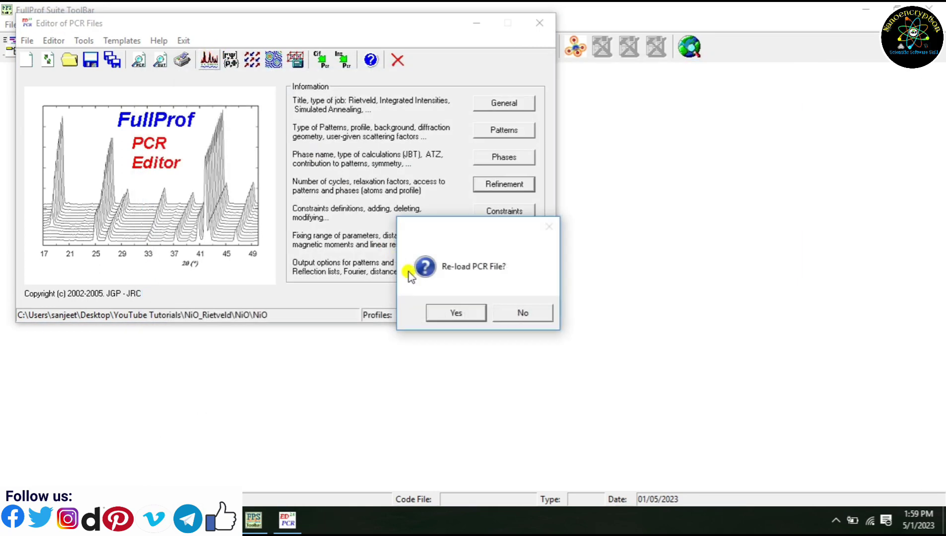
click(456, 312)
- Fix background coefficient a_4 and refine a_5 instead, running FullProf and reloading the updated PCR file
click(502, 185)
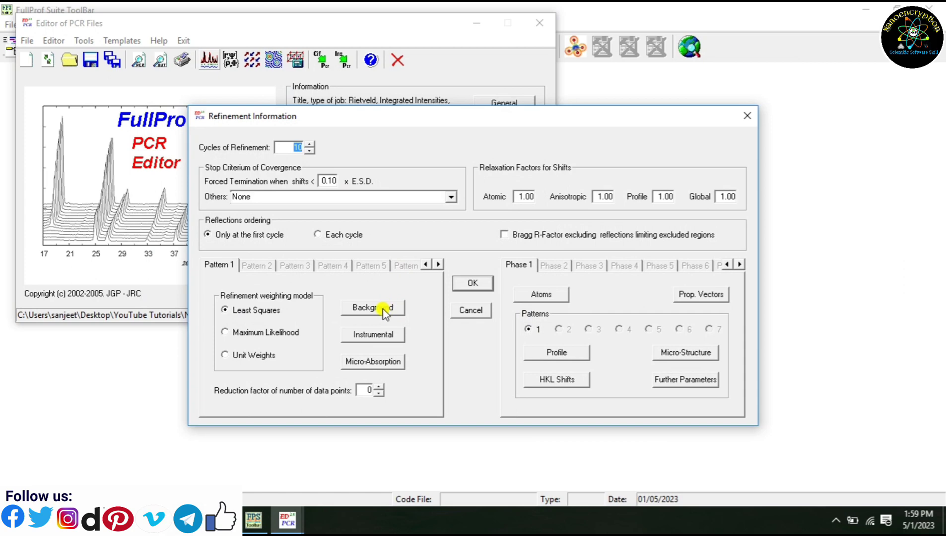
click(381, 308)
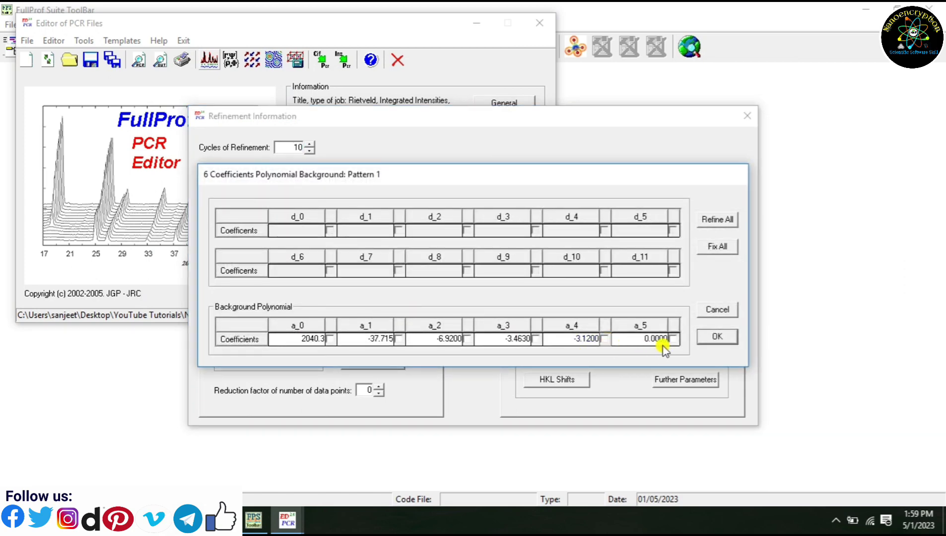
click(715, 336)
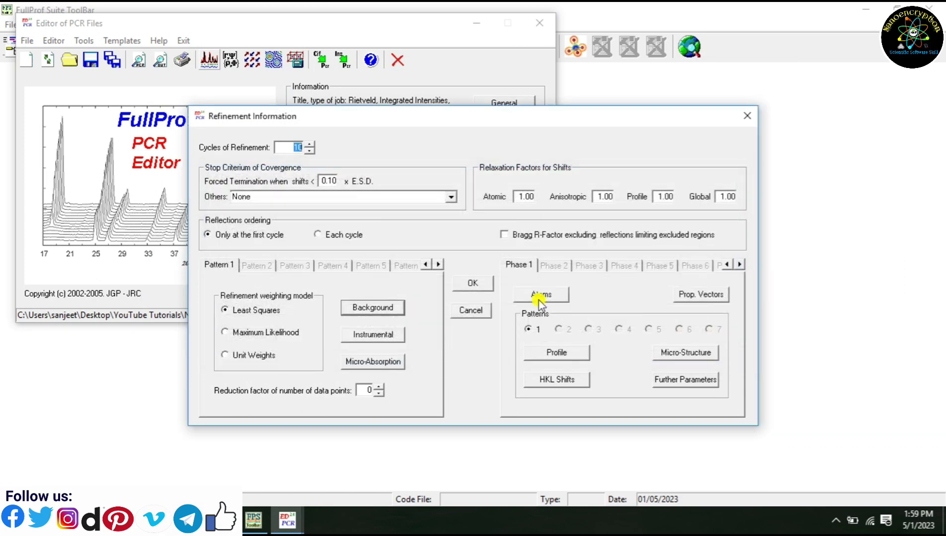
click(488, 285)
click(207, 65)
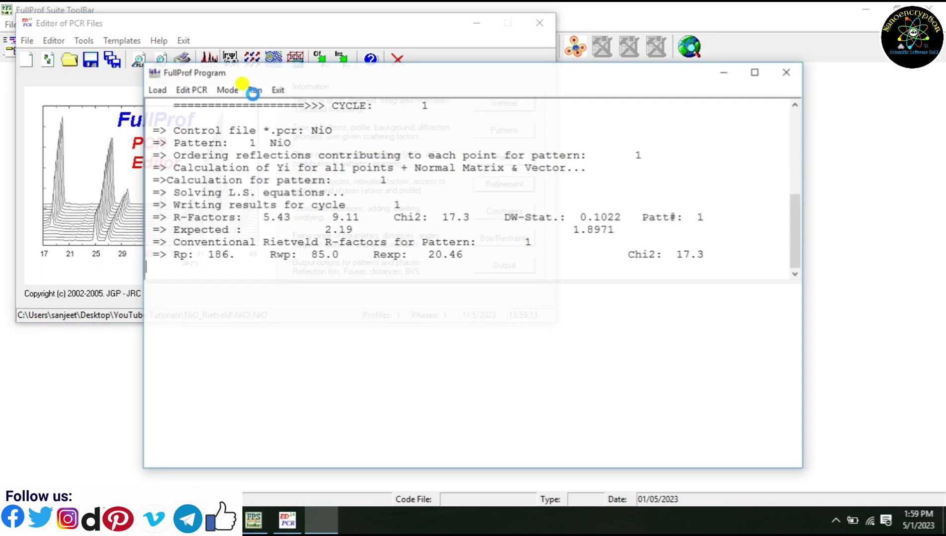
click(274, 89)
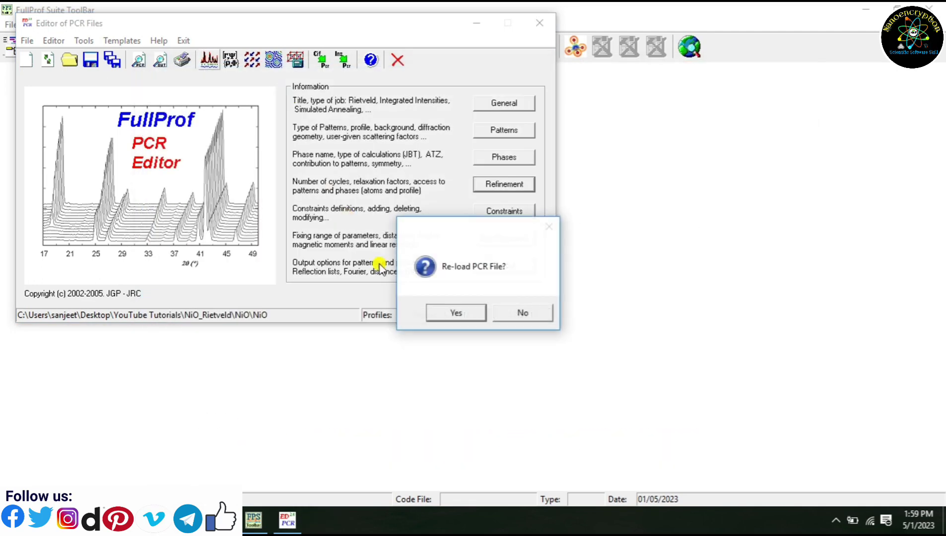
click(447, 311)
- Fix background coefficient a_5 and refine the instrumental Zero coefficient instead, running FullProf and reloading the updated PCR file
click(487, 191)
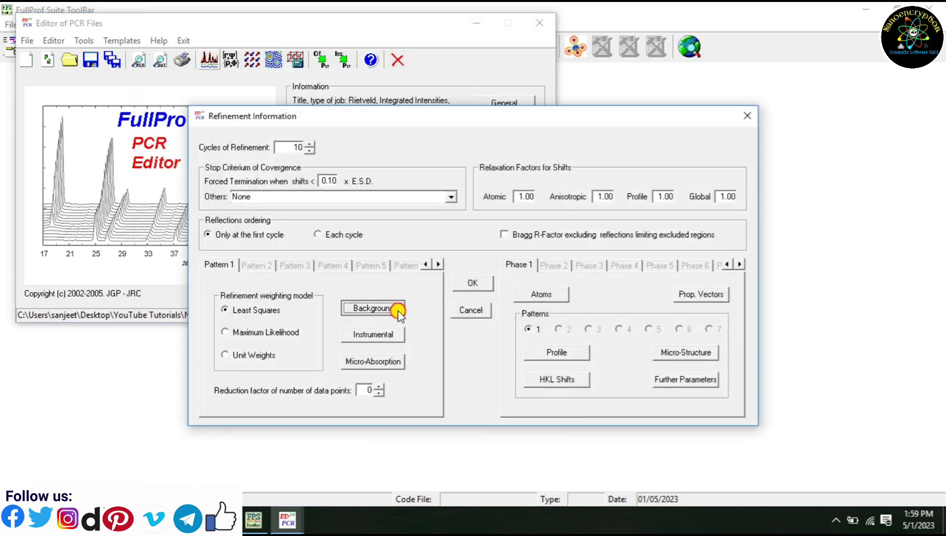
click(396, 309)
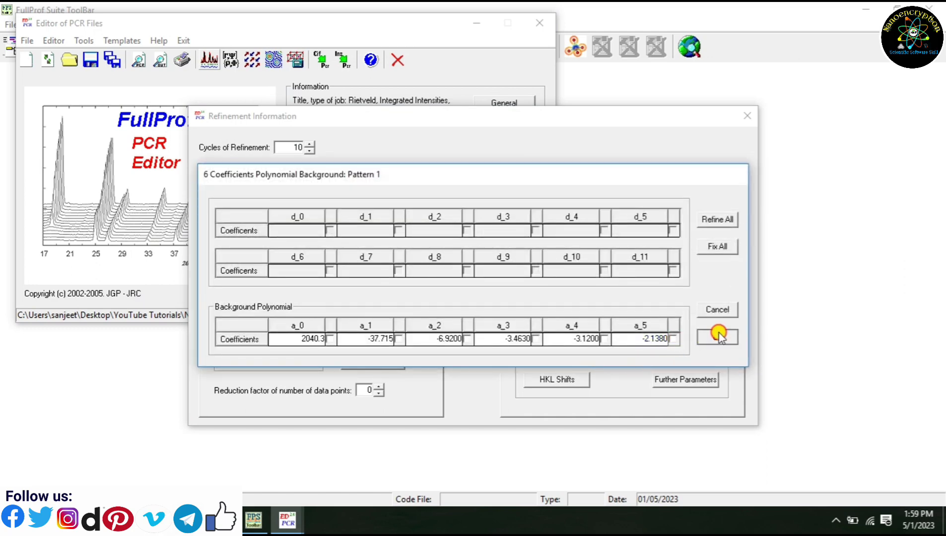
click(715, 335)
click(384, 336)
click(347, 290)
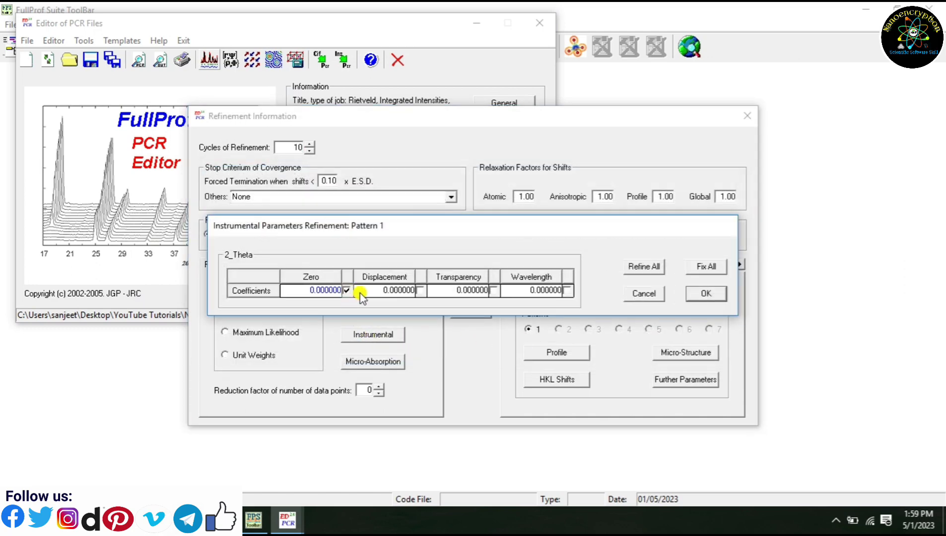
click(696, 294)
click(470, 281)
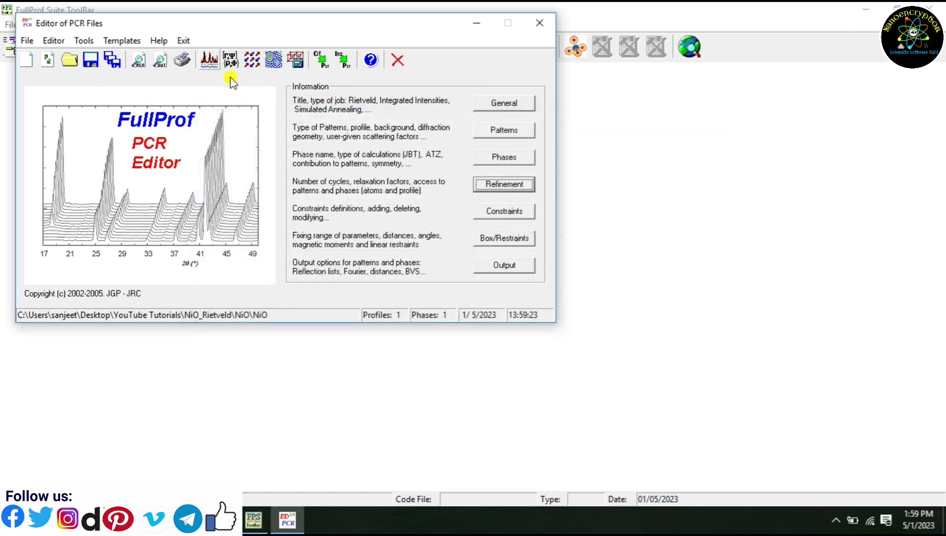
click(211, 60)
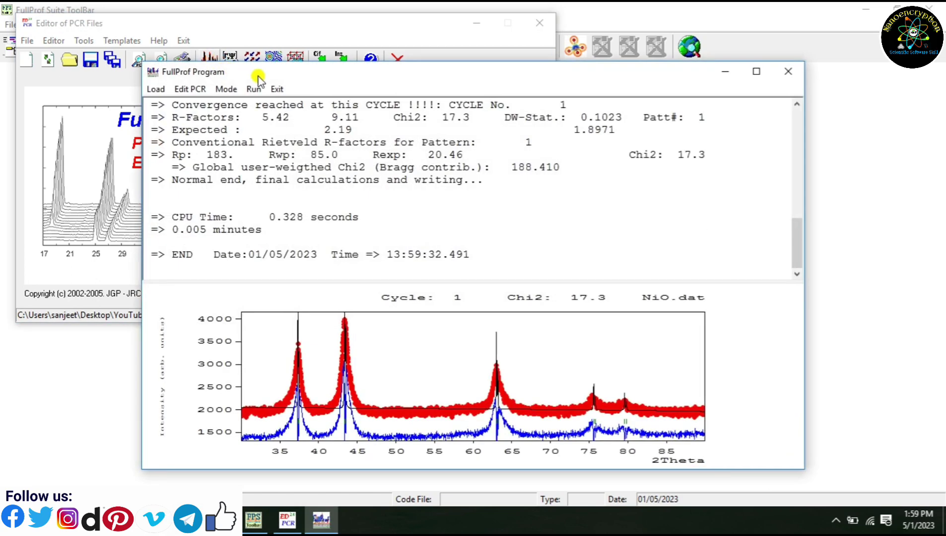
click(274, 90)
click(444, 307)
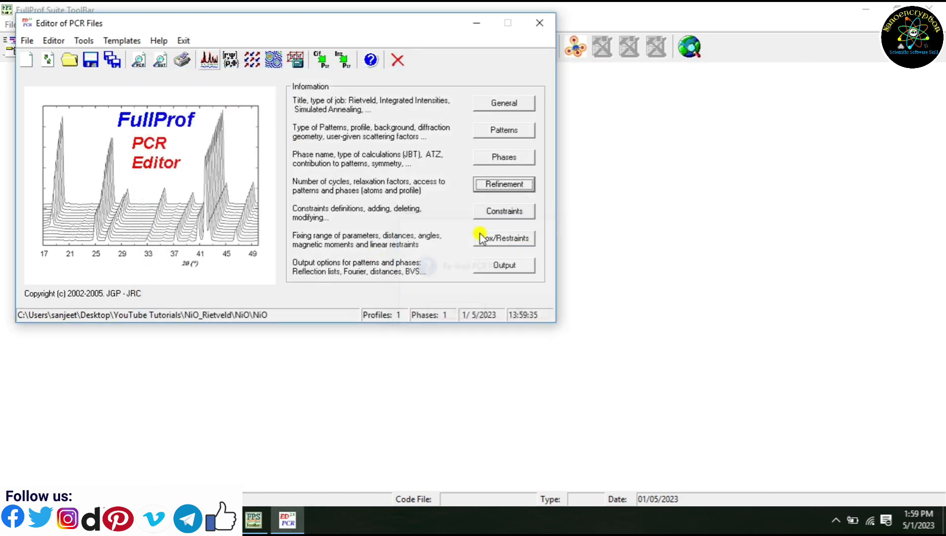
- Refine preferred orientation coefficient G1 of Phase 1 as well, running FullProf and reloading the updated PCR file
click(504, 184)
click(556, 353)
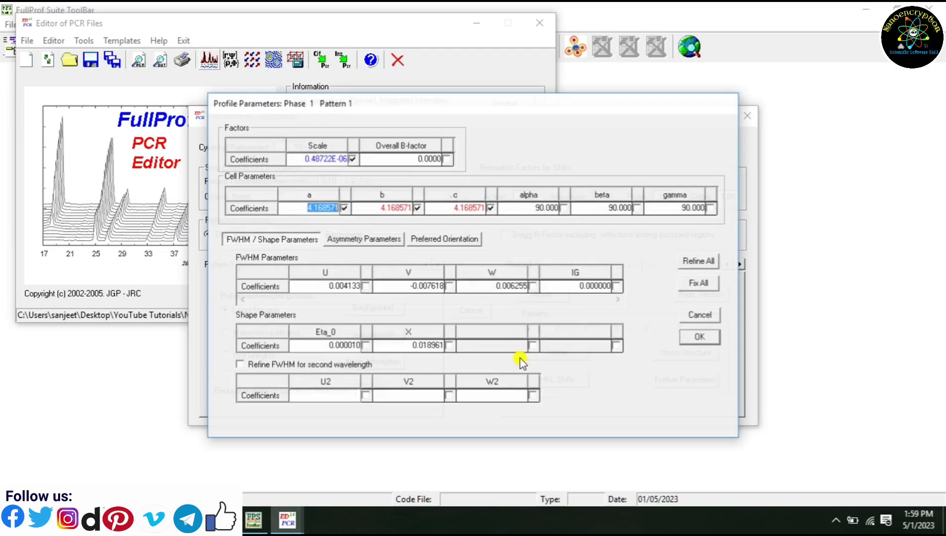
click(439, 241)
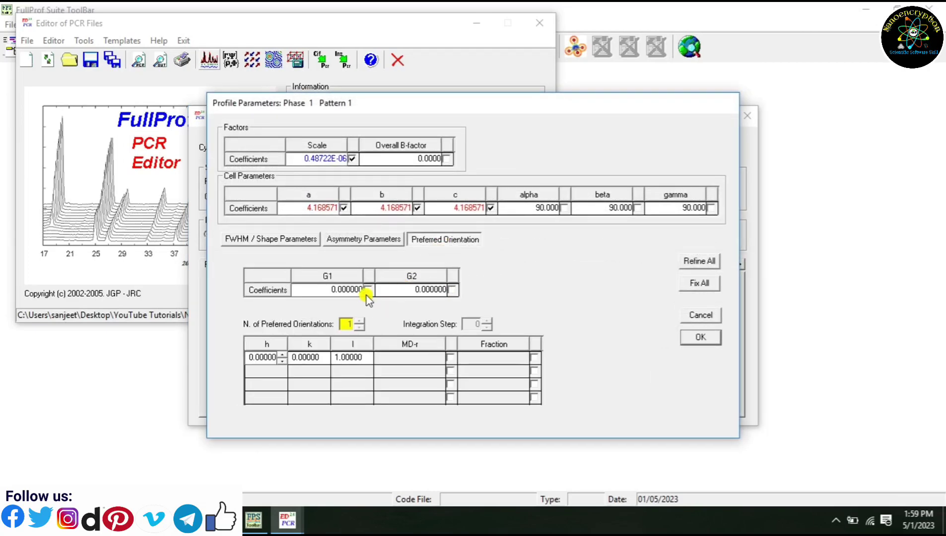
click(697, 338)
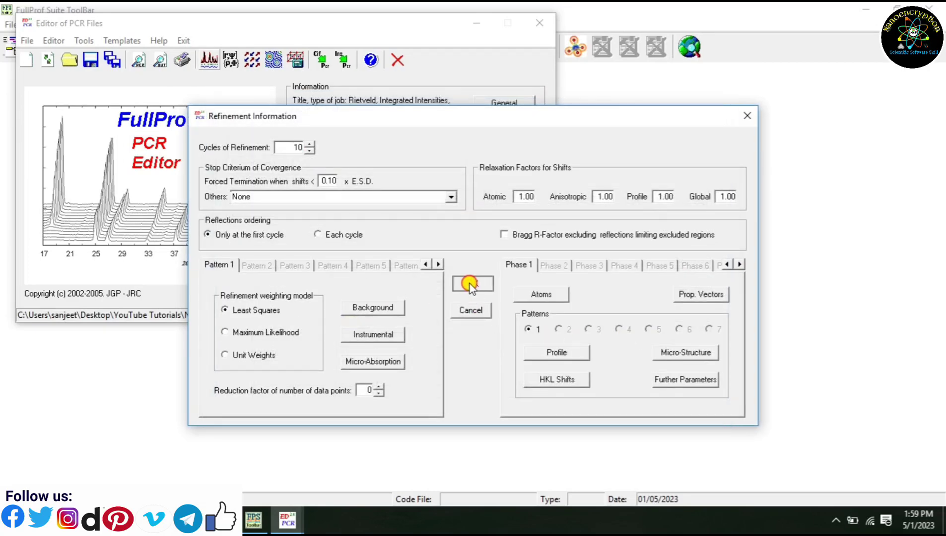
click(469, 285)
click(206, 61)
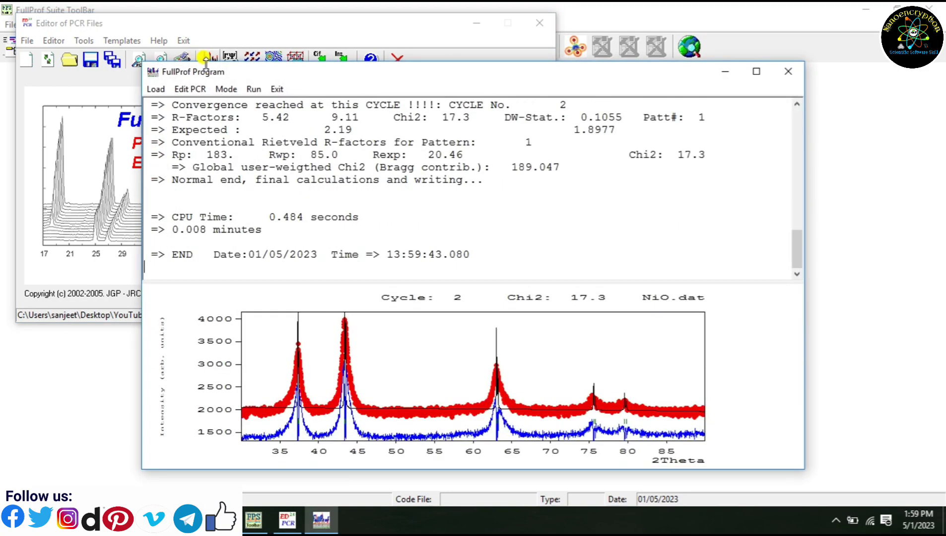
click(277, 89)
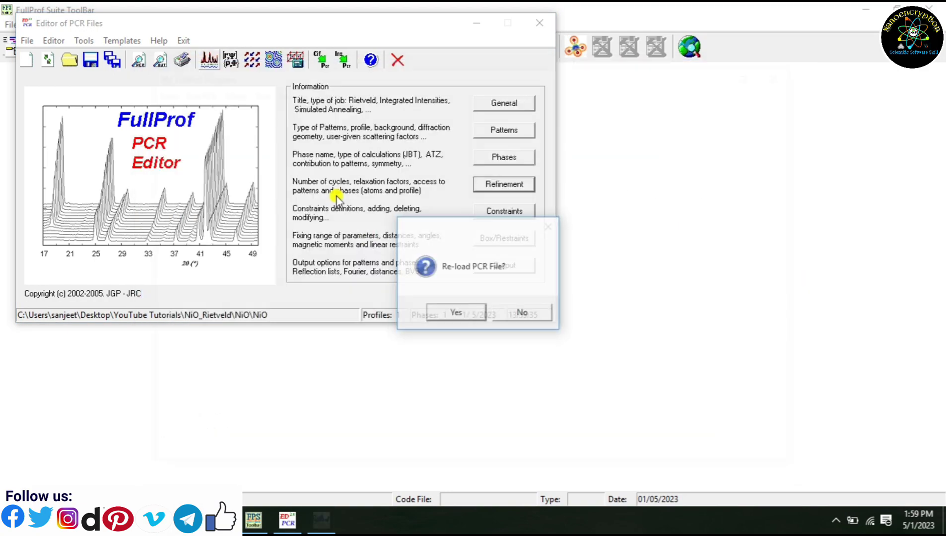
click(453, 310)
- Refine the shape parameter Eta_0 of Phase 1 as well, running FullProf and reloading the updated PCR file
click(494, 182)
click(571, 356)
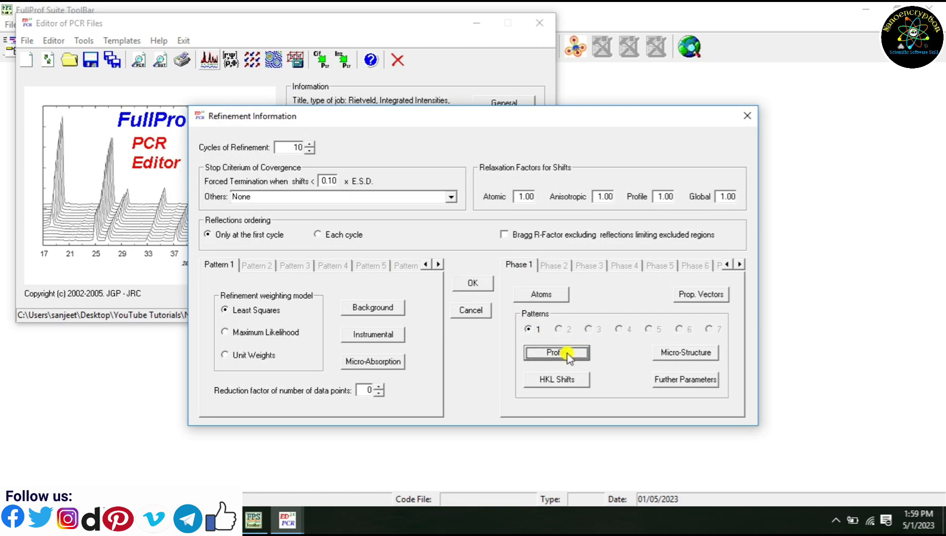
click(366, 346)
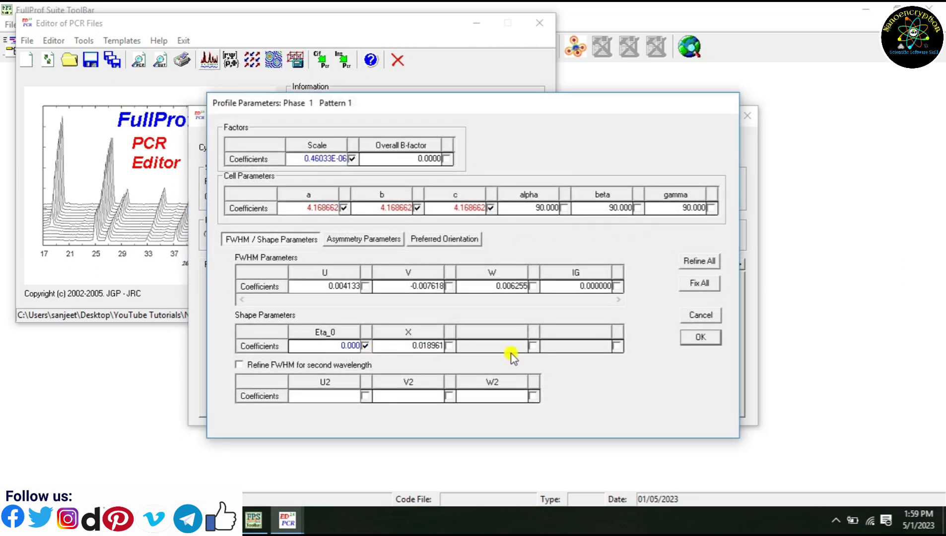
click(699, 338)
click(473, 292)
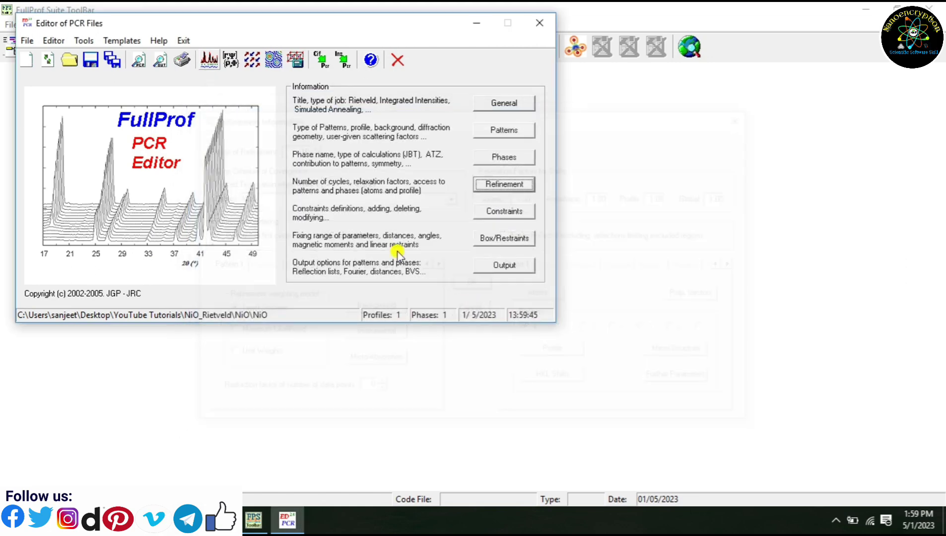
click(209, 59)
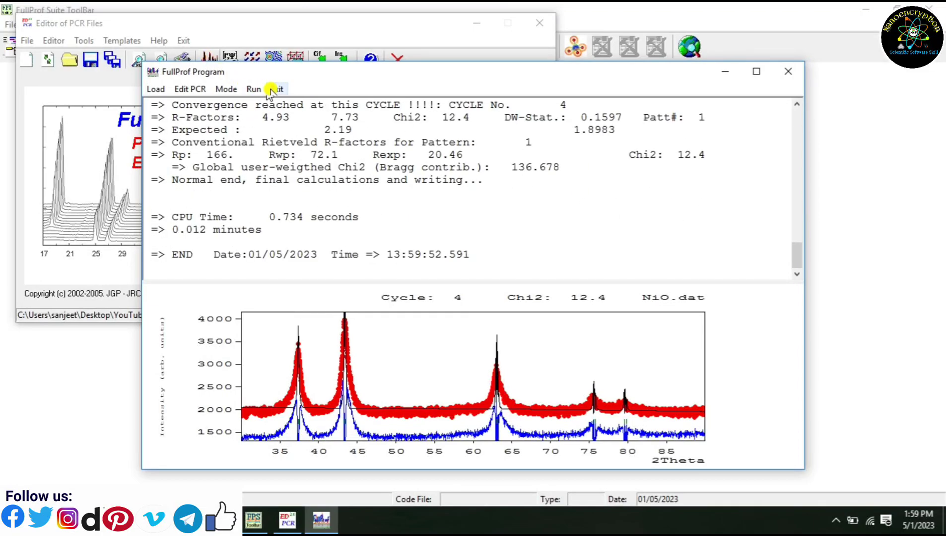
click(275, 89)
click(456, 317)
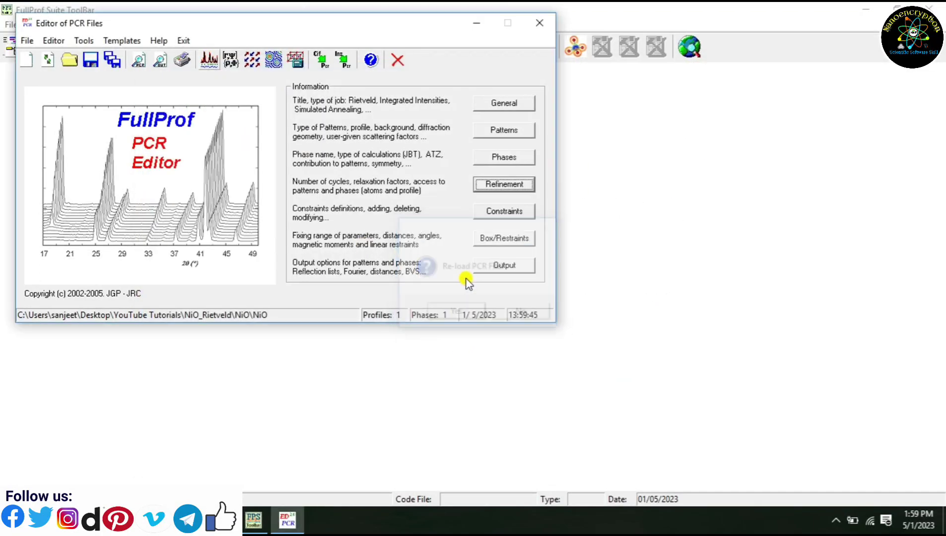
- Refine the shape parameter X of Phase 1 together with Eta_0, running FullProf and reloading the updated PCR file
click(497, 195)
click(550, 350)
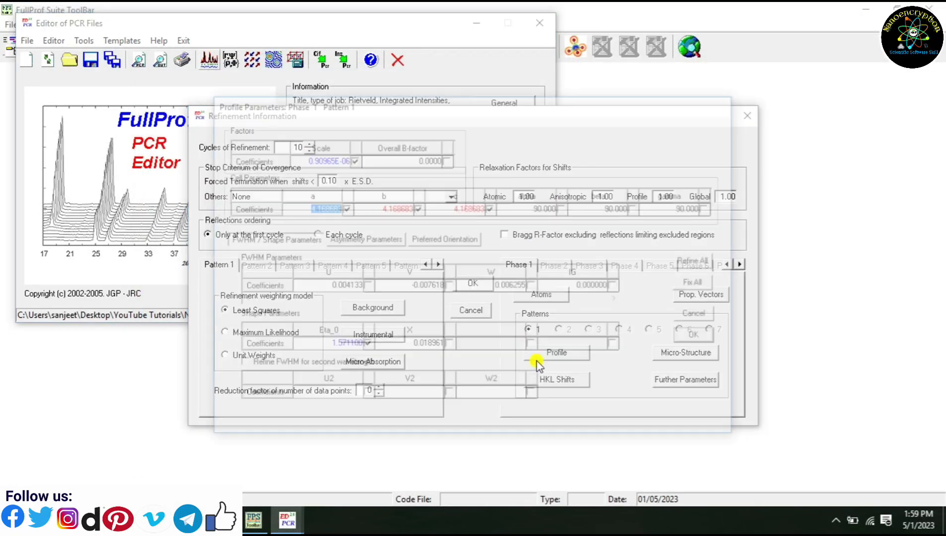
click(700, 337)
click(473, 279)
click(208, 61)
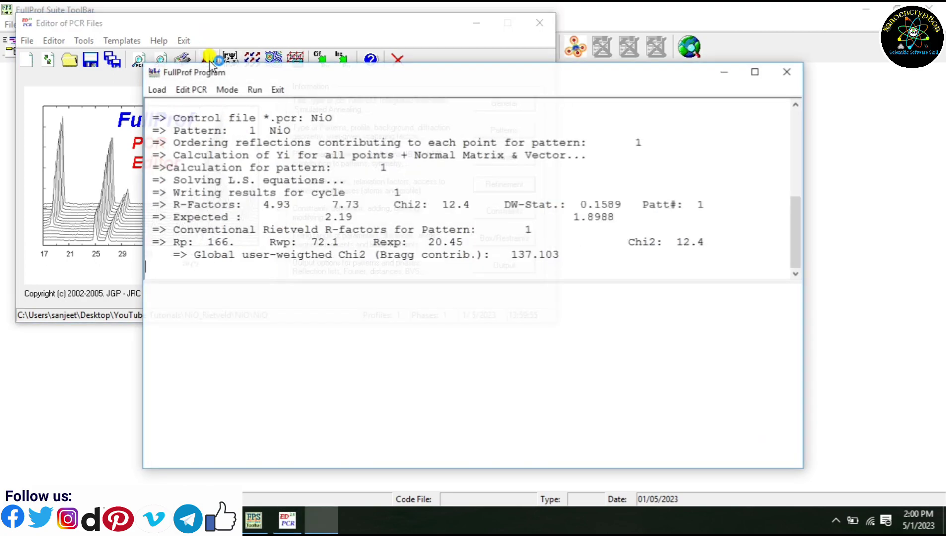
click(276, 90)
click(456, 314)
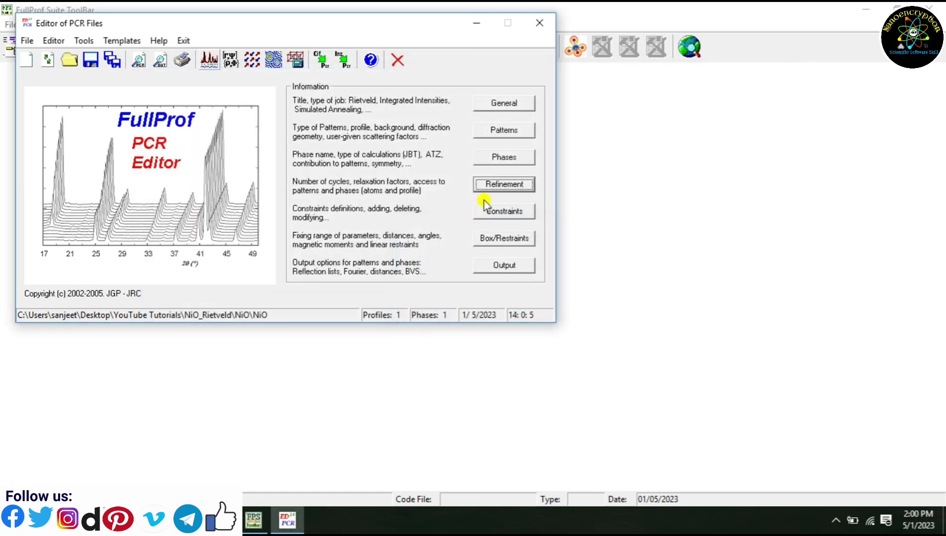
- Refine the FWHM parameter U along with Eta_0 and X, running FullProf and reloading the updated PCR file
click(500, 186)
click(546, 351)
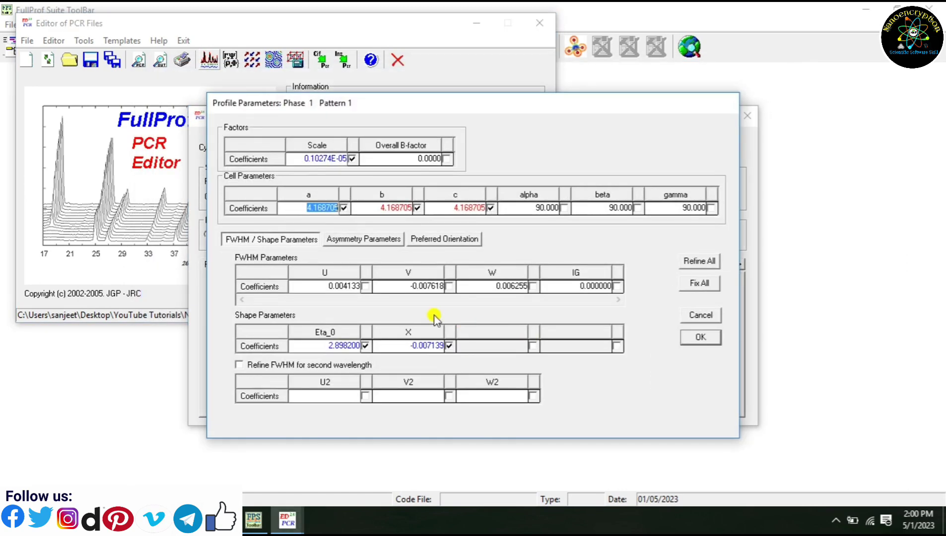
click(366, 286)
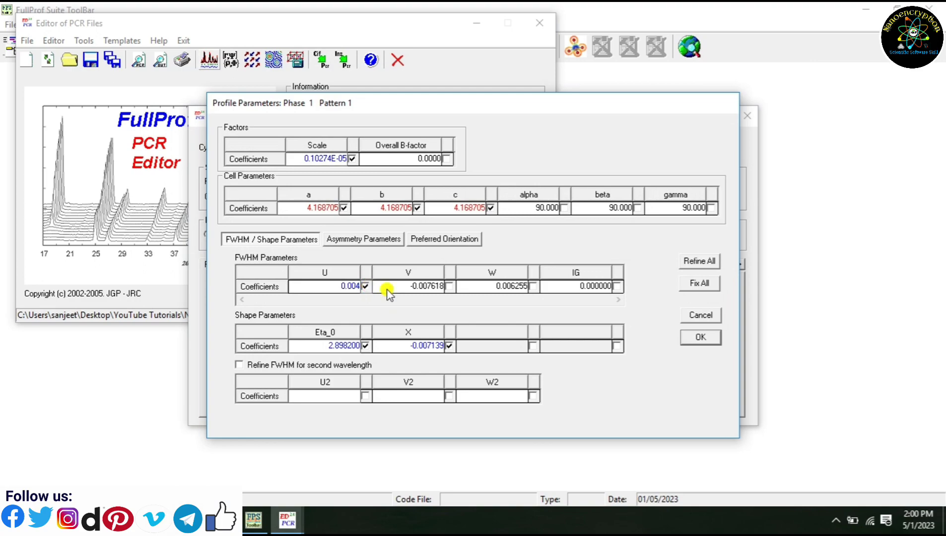
click(700, 336)
click(474, 281)
click(209, 59)
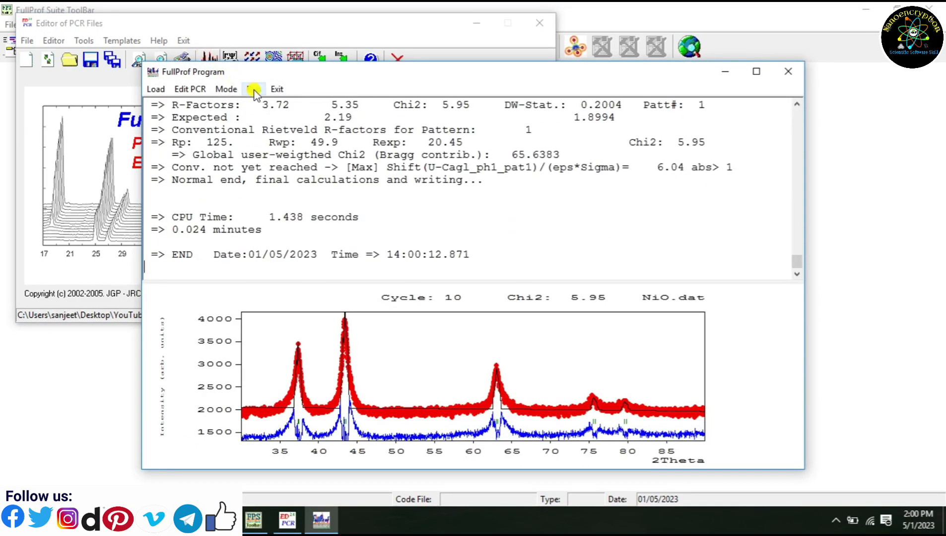
click(275, 88)
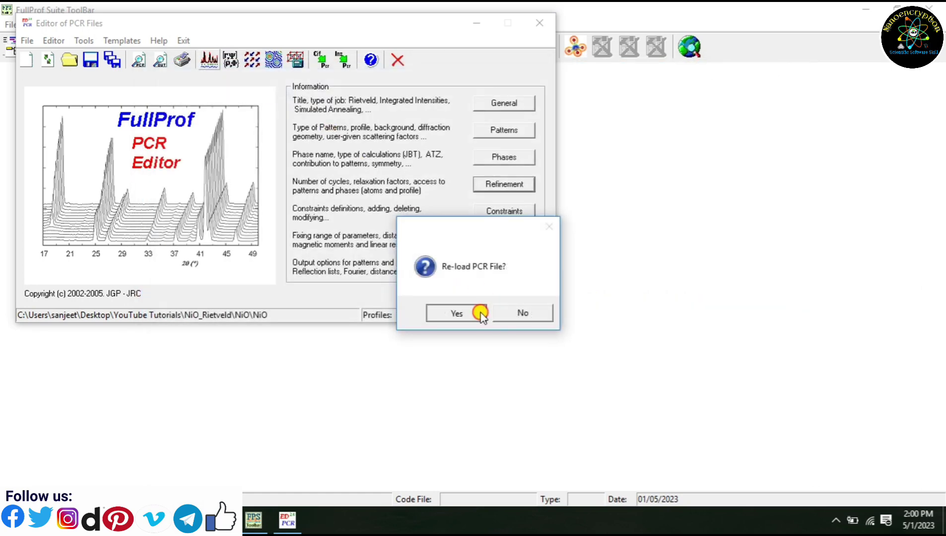
click(480, 313)
- Fix the FWHM parameter U and refine IG instead, running FullProf and reloading the updated PCR file
click(503, 186)
click(549, 353)
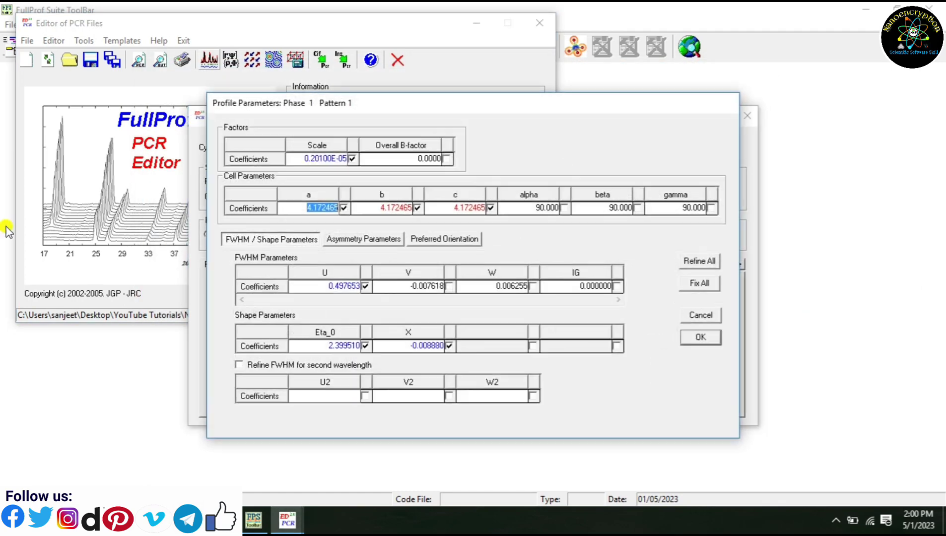
click(616, 287)
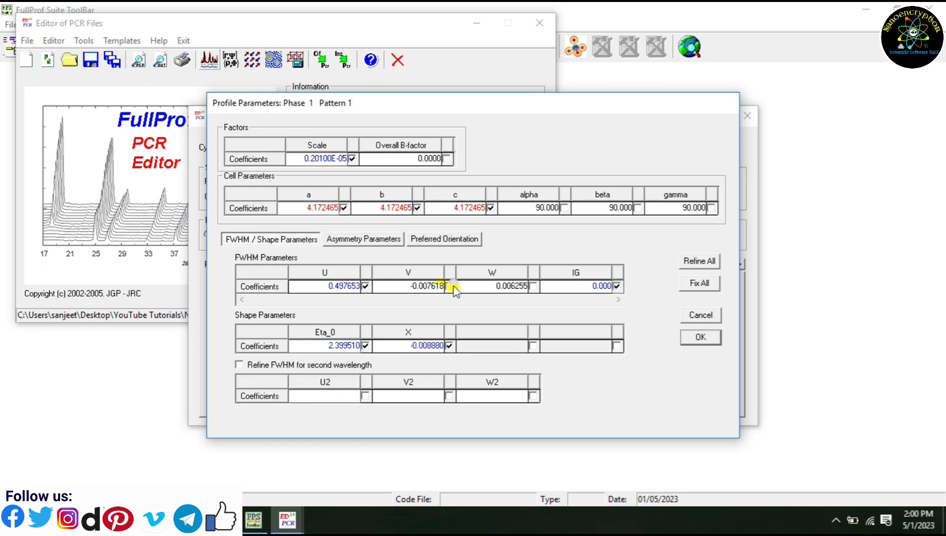
click(693, 339)
click(475, 281)
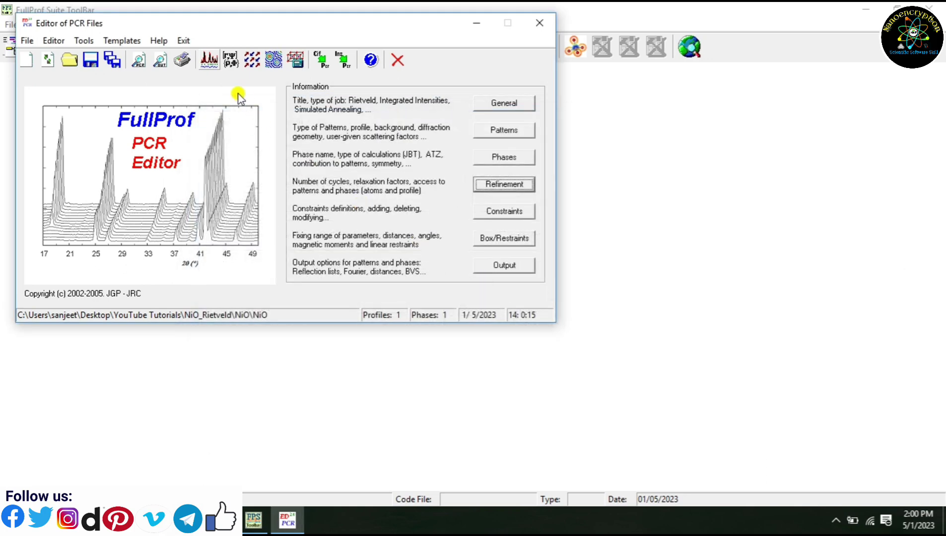
click(212, 62)
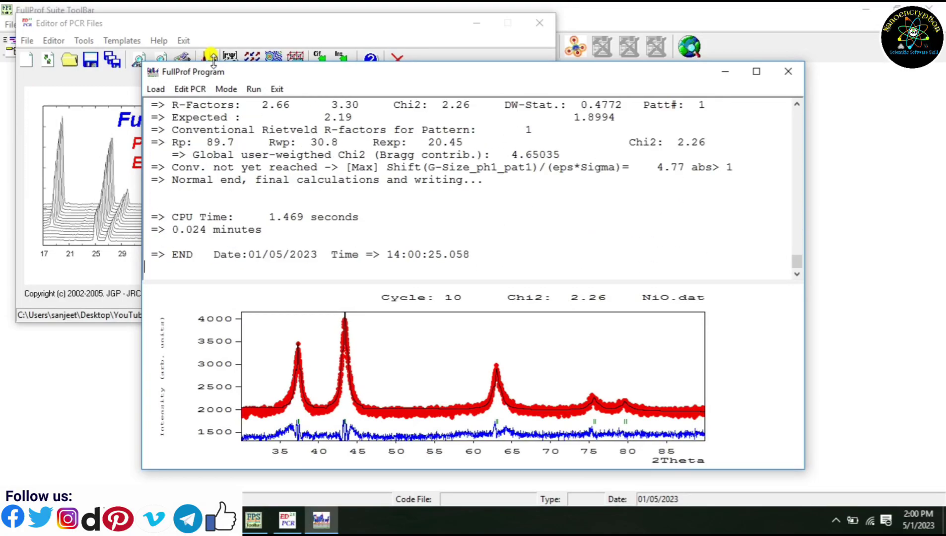
click(274, 89)
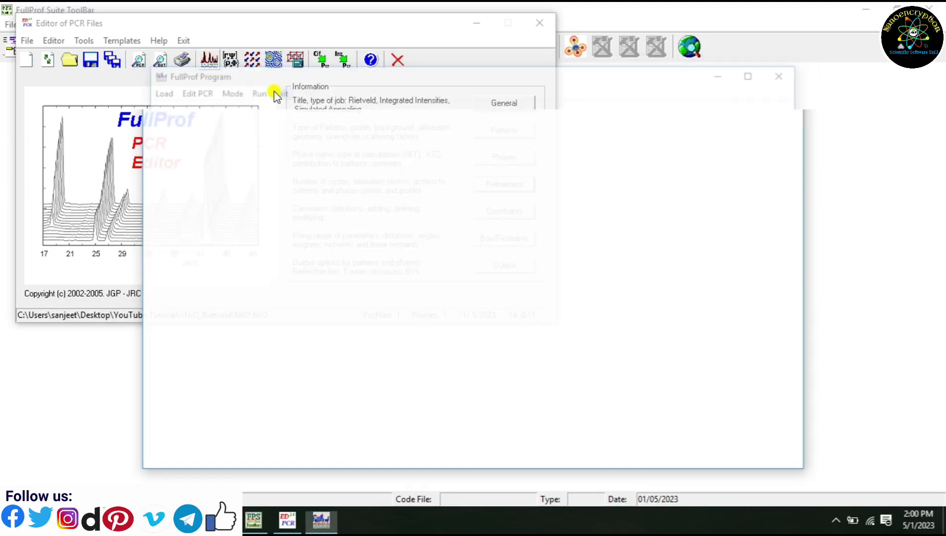
click(458, 310)
- Fix the FWHM parameter IG and refine W instead, running FullProf and reloading the updated PCR file
click(493, 184)
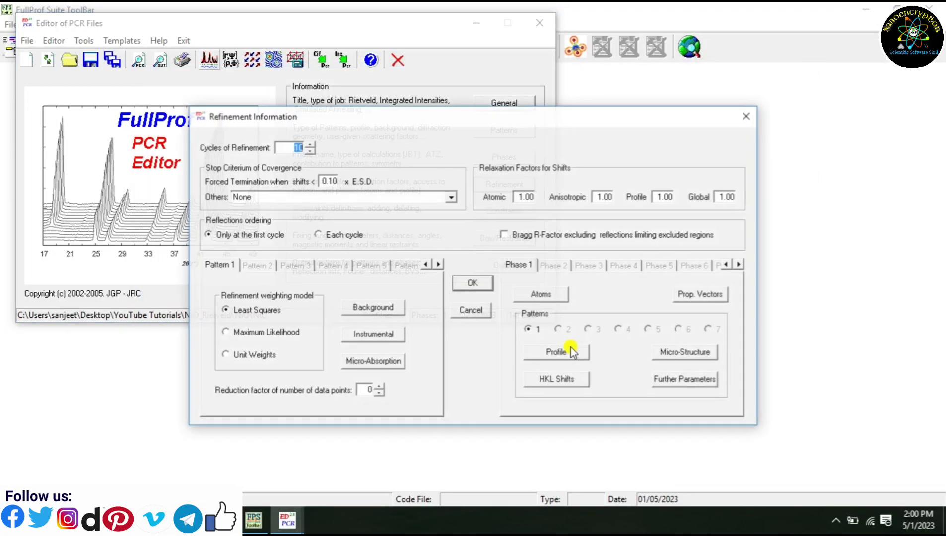
click(578, 354)
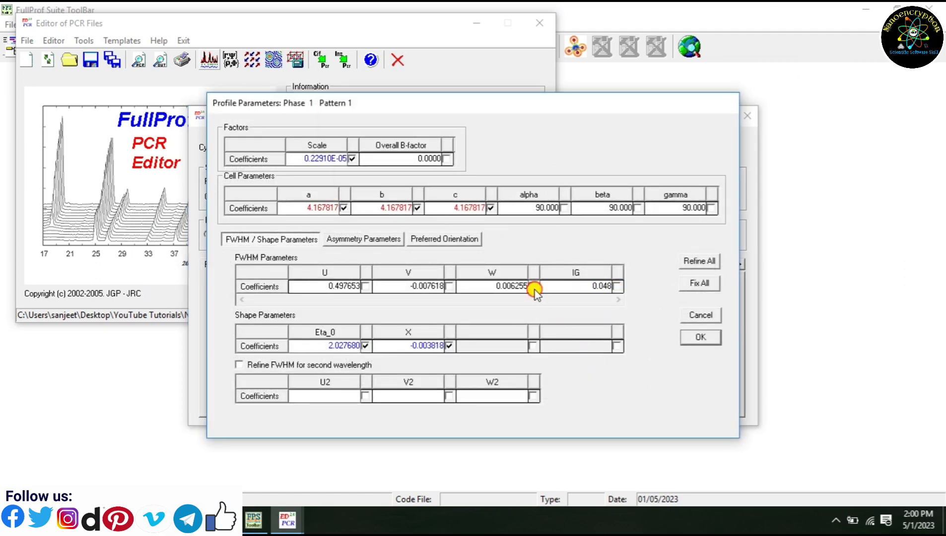
click(683, 336)
click(474, 287)
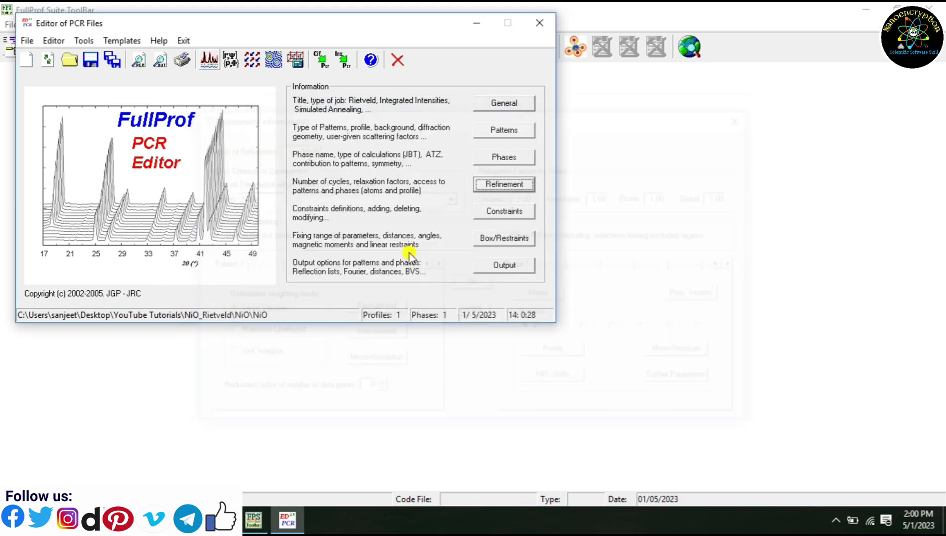
click(204, 60)
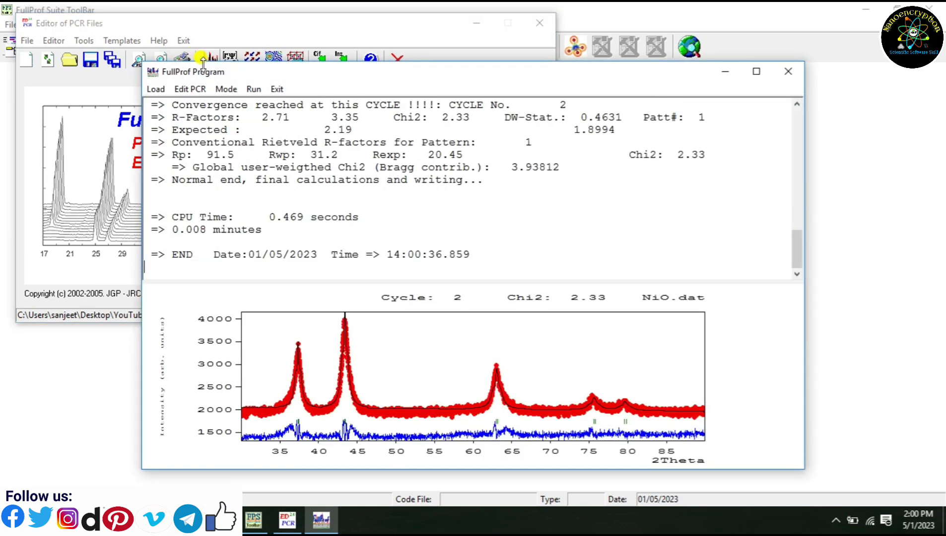
click(277, 89)
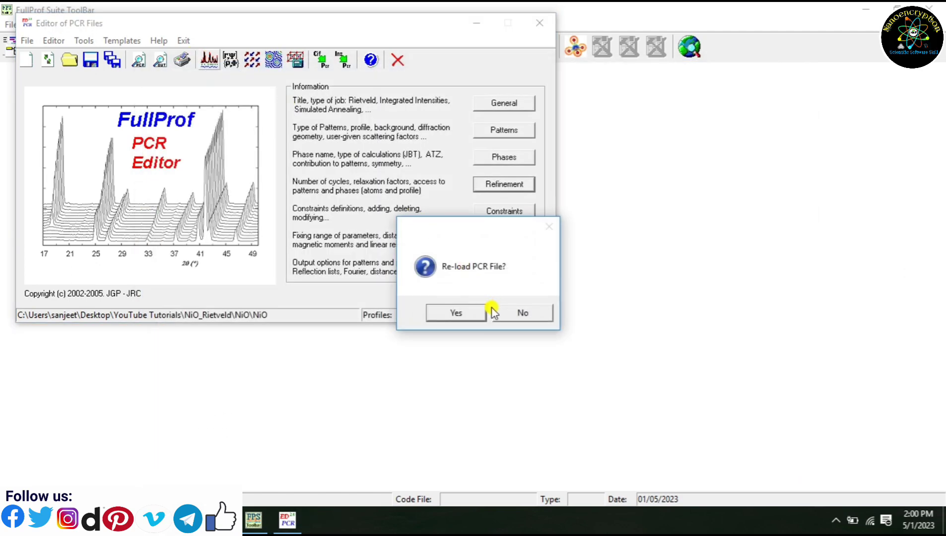
click(459, 312)
- Fix the FWHM parameter W and refine V instead, running FullProf and reloading the updated PCR file
click(487, 185)
click(542, 352)
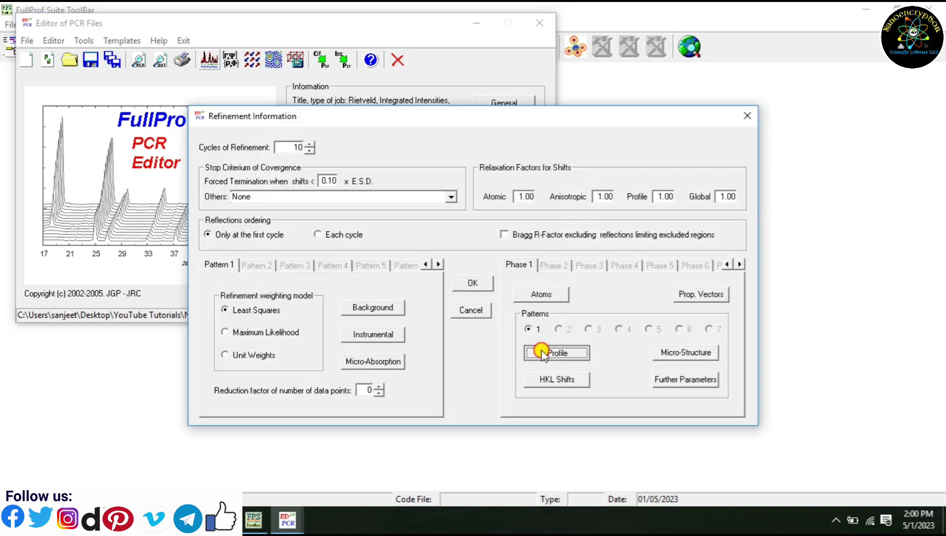
click(533, 287)
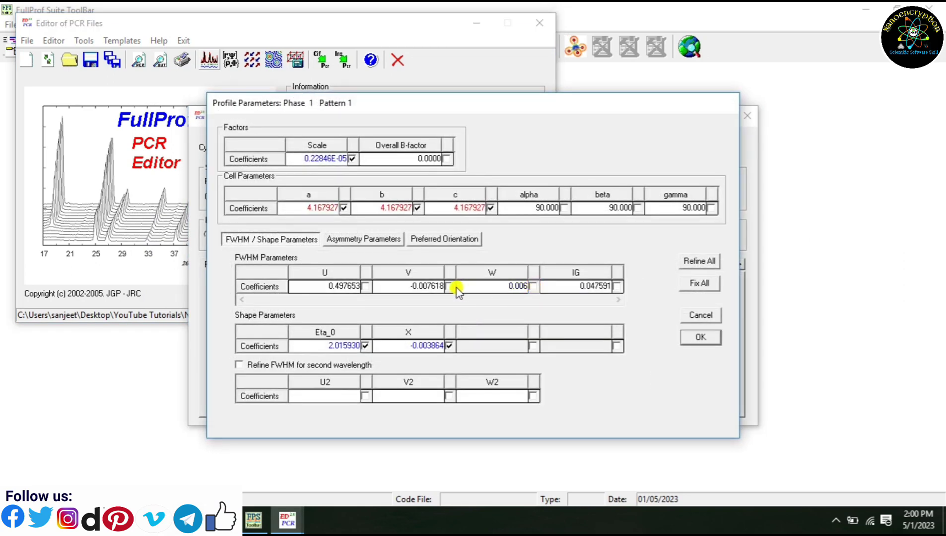
click(697, 338)
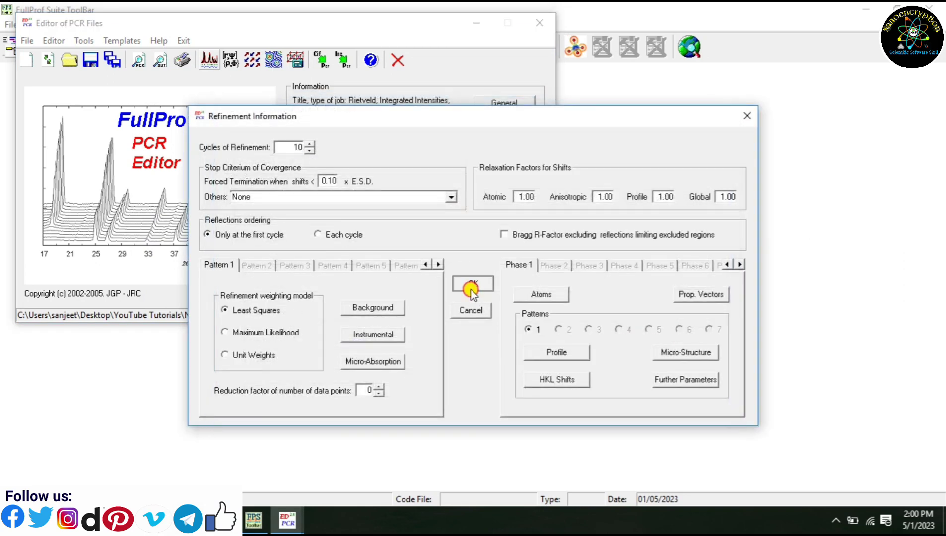
click(471, 308)
click(209, 62)
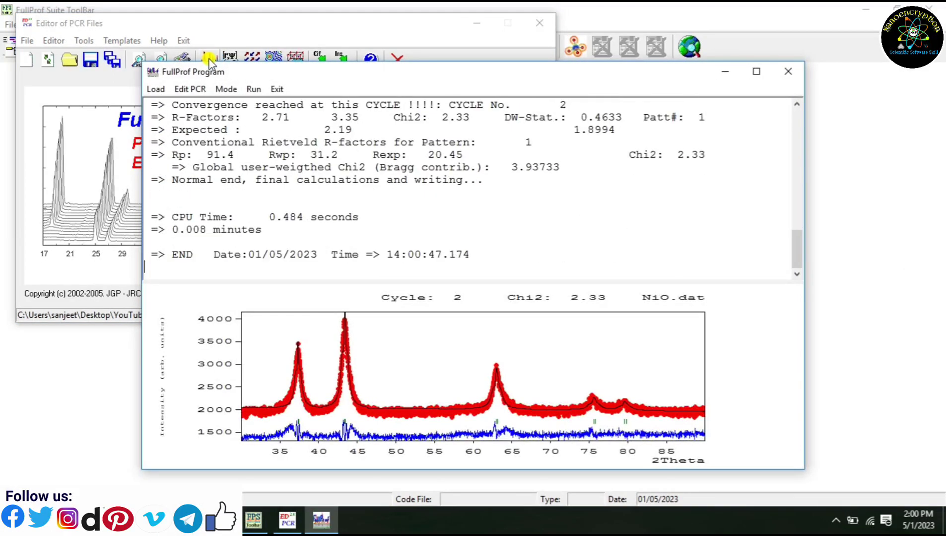
click(279, 89)
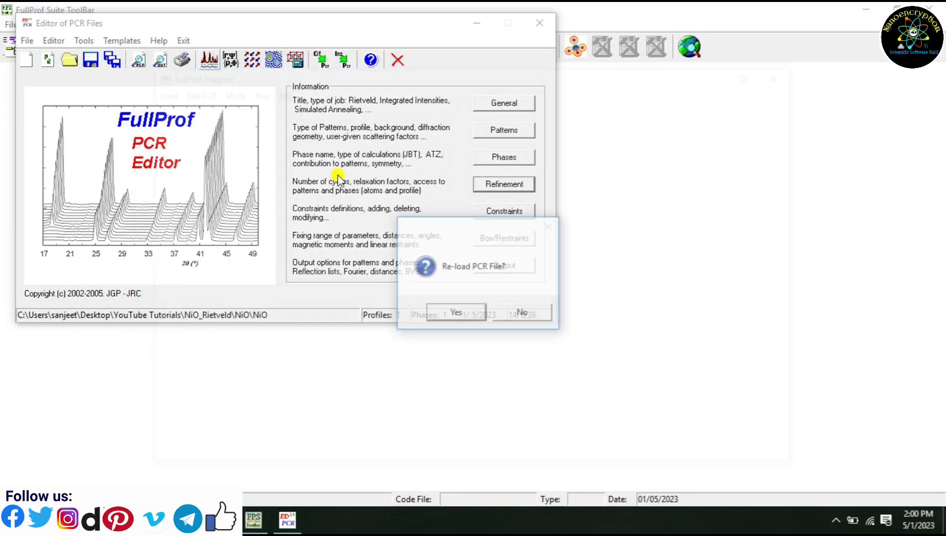
click(474, 312)
- Fix the FWHM parameter V and refine background coefficient a_0 of Pattern 1, running FullProf and reloading the updated PCR file
click(493, 186)
click(554, 346)
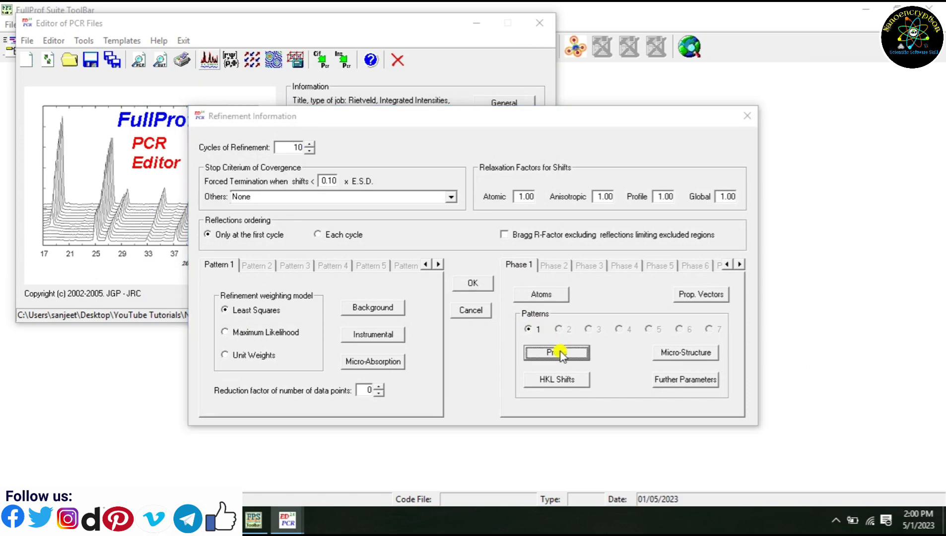
click(449, 285)
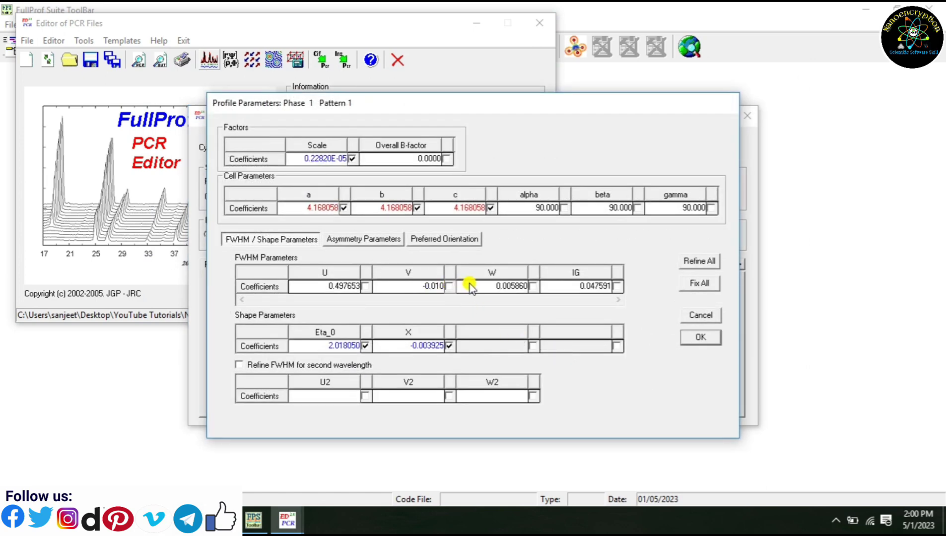
click(700, 337)
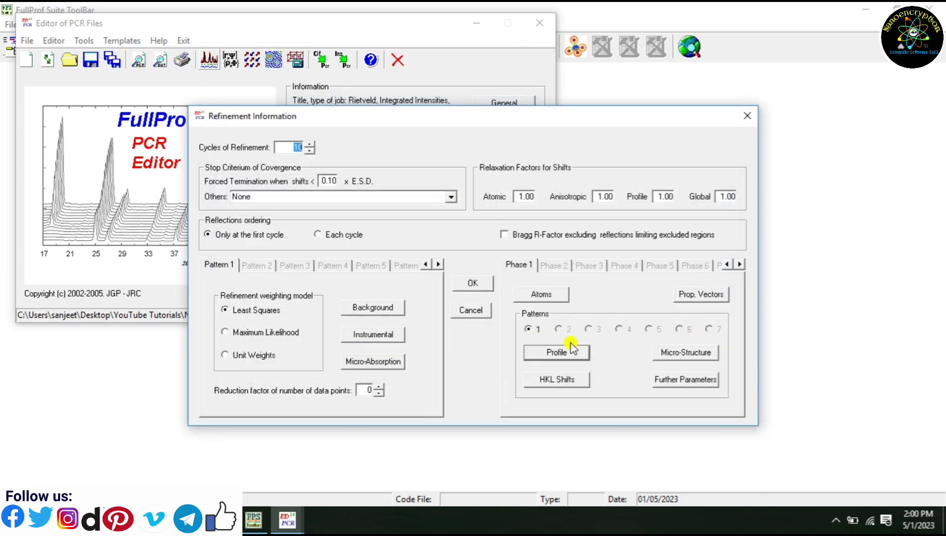
click(376, 312)
click(331, 339)
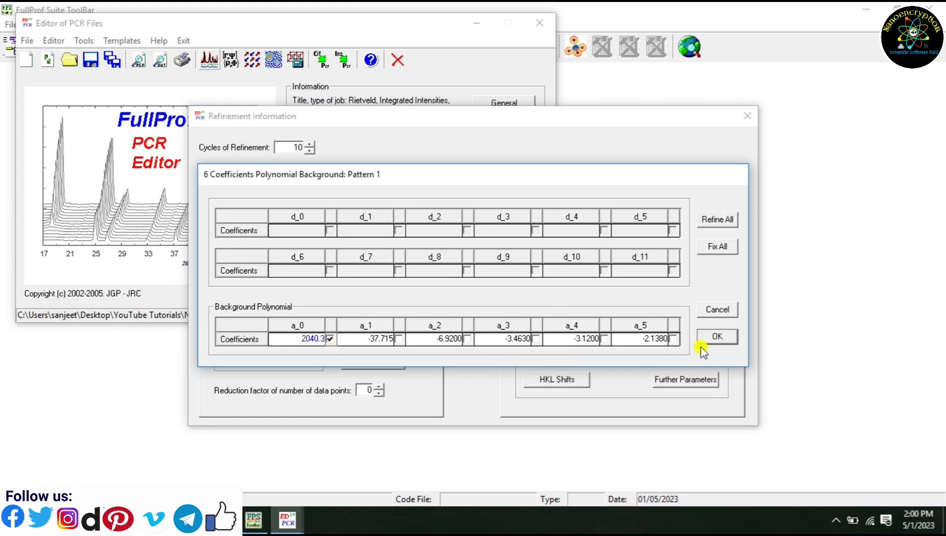
click(714, 337)
click(464, 280)
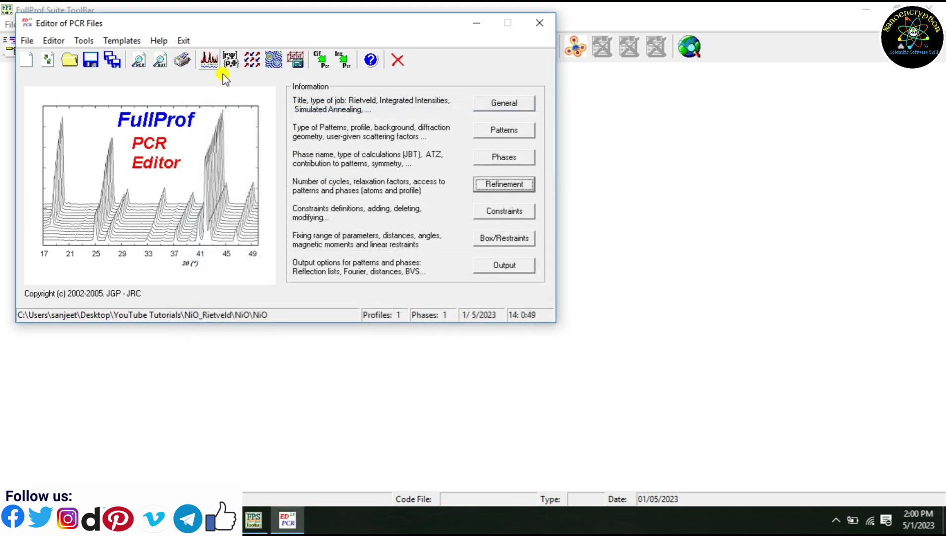
click(209, 59)
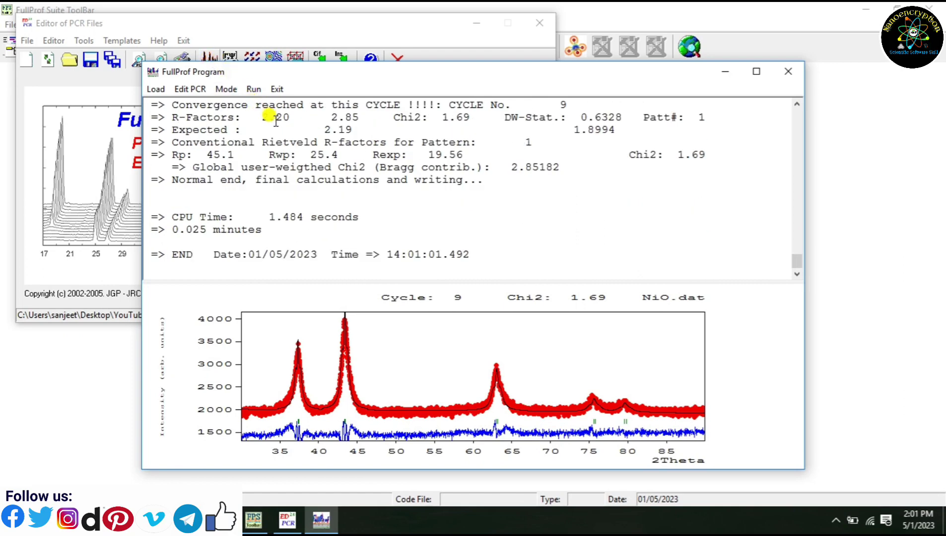
click(274, 89)
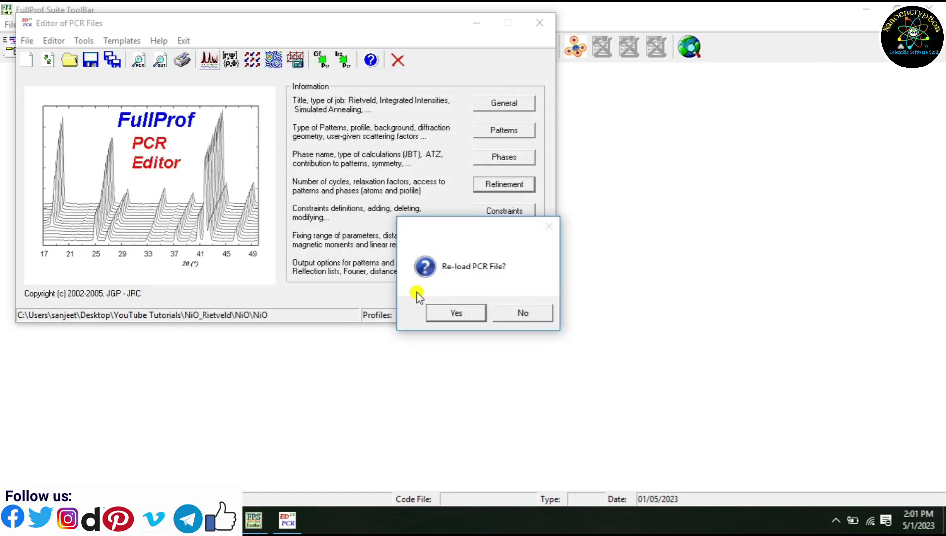
click(453, 313)
- Fix background coefficient a_0 and refine a_1 instead, running FullProf and reloading the updated PCR file
click(504, 184)
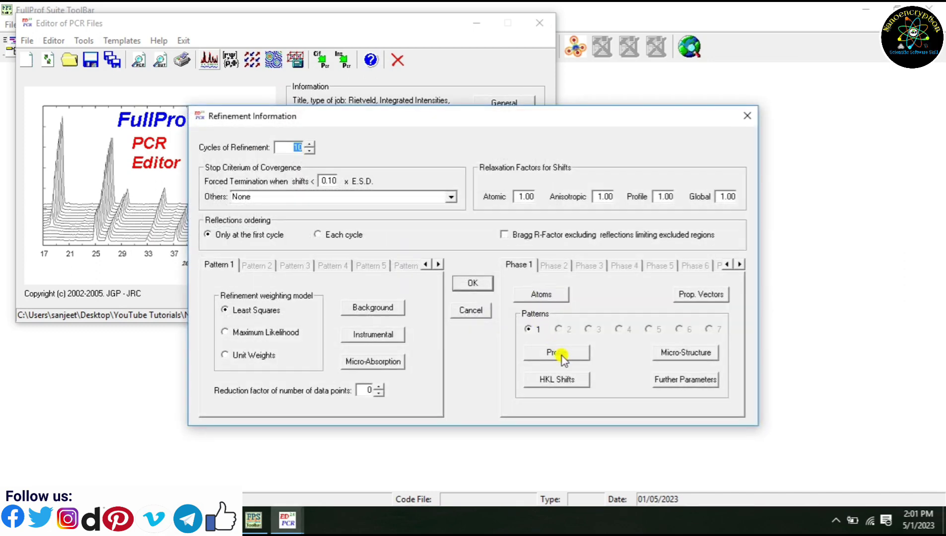
click(555, 352)
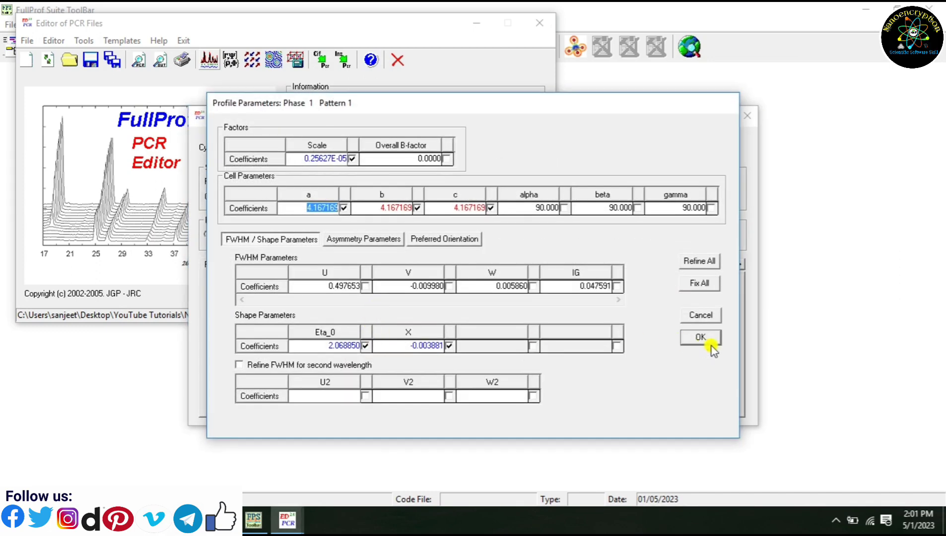
click(708, 341)
click(392, 308)
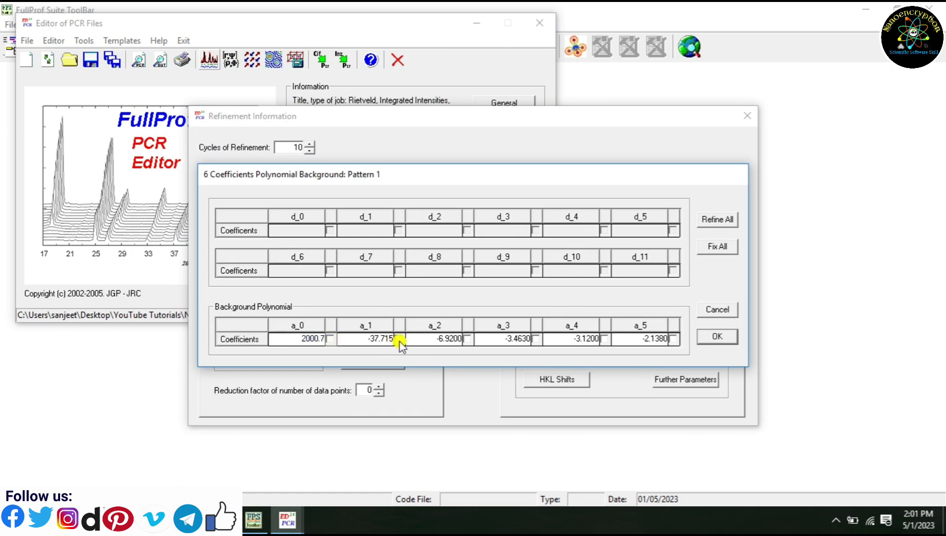
click(714, 337)
click(458, 284)
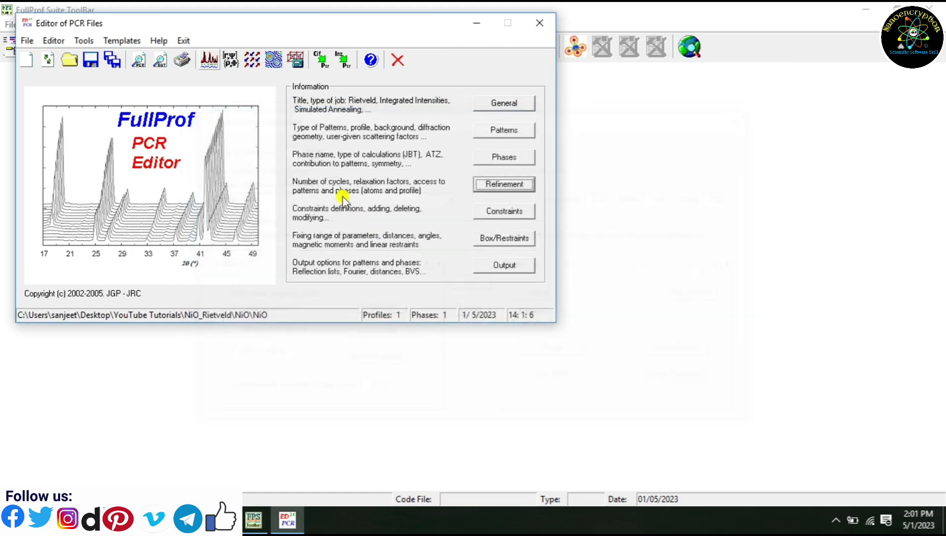
click(210, 61)
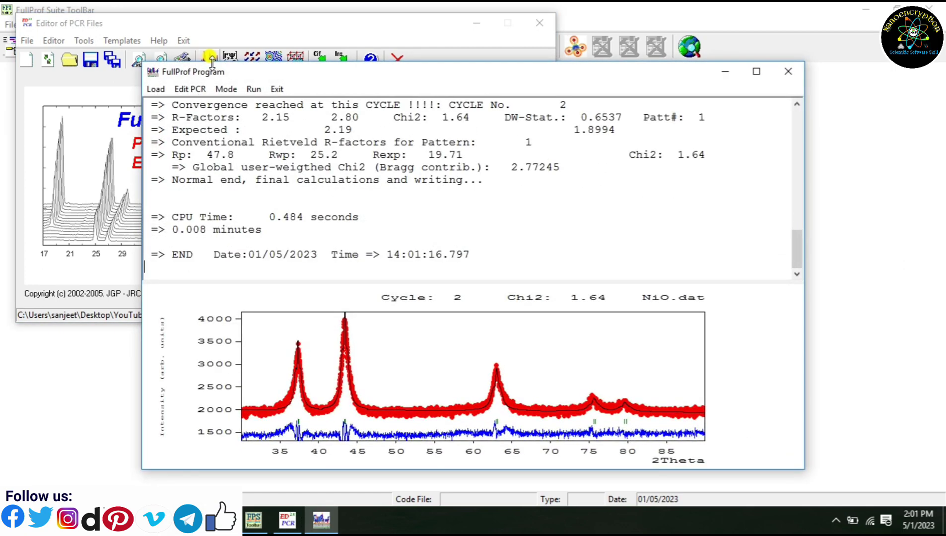
click(272, 89)
click(441, 313)
- Fix background coefficient a_1 and refine the isotropic thermal factor B of atom Ni1, running FullProf and reloading the updated PCR file
click(504, 184)
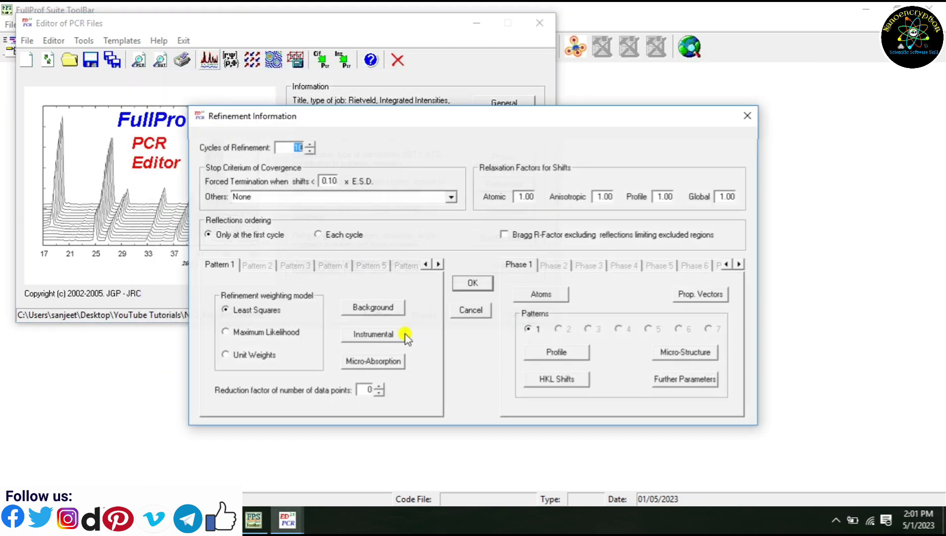
click(374, 370)
click(430, 345)
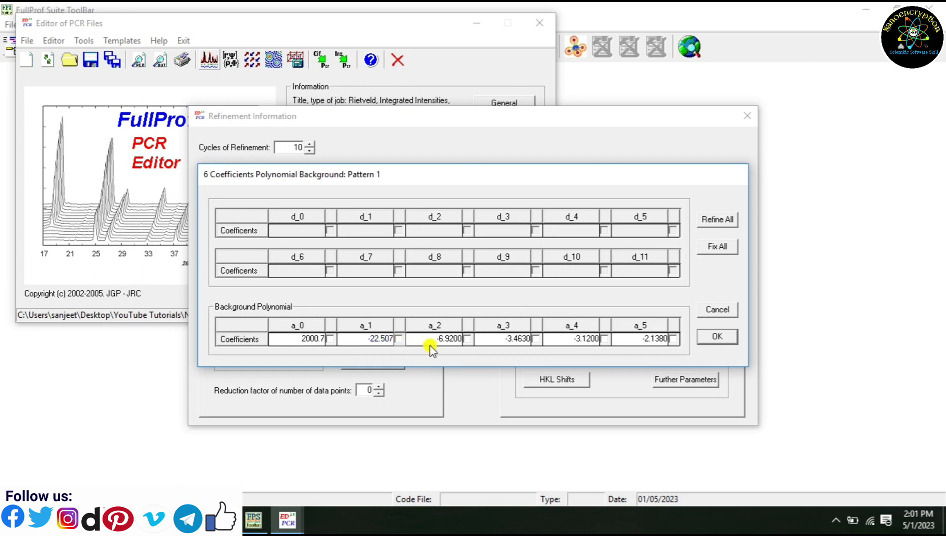
click(701, 337)
click(545, 294)
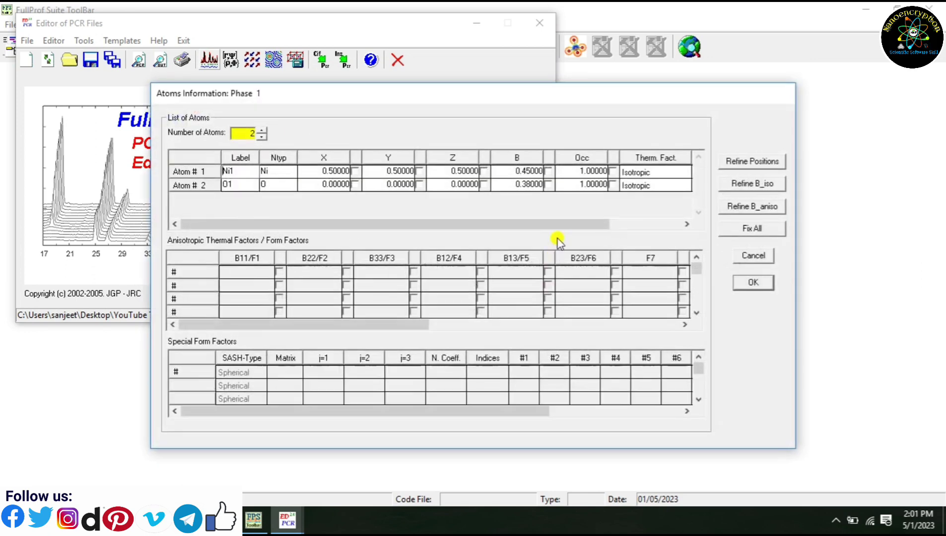
click(734, 287)
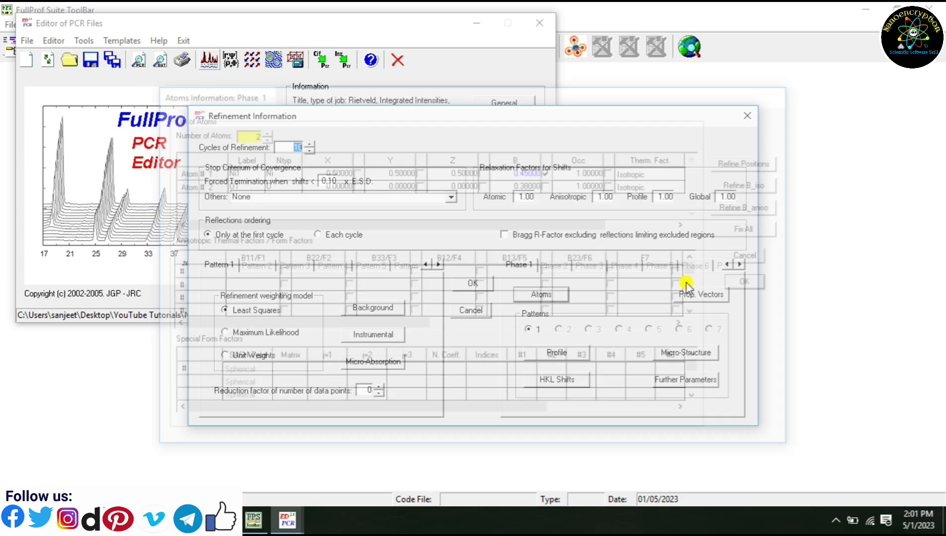
click(468, 282)
click(213, 59)
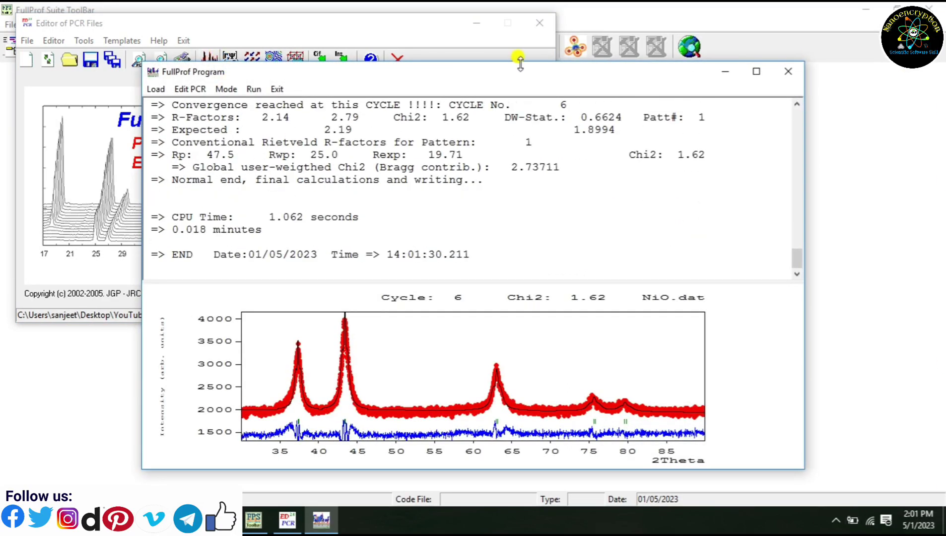
click(277, 88)
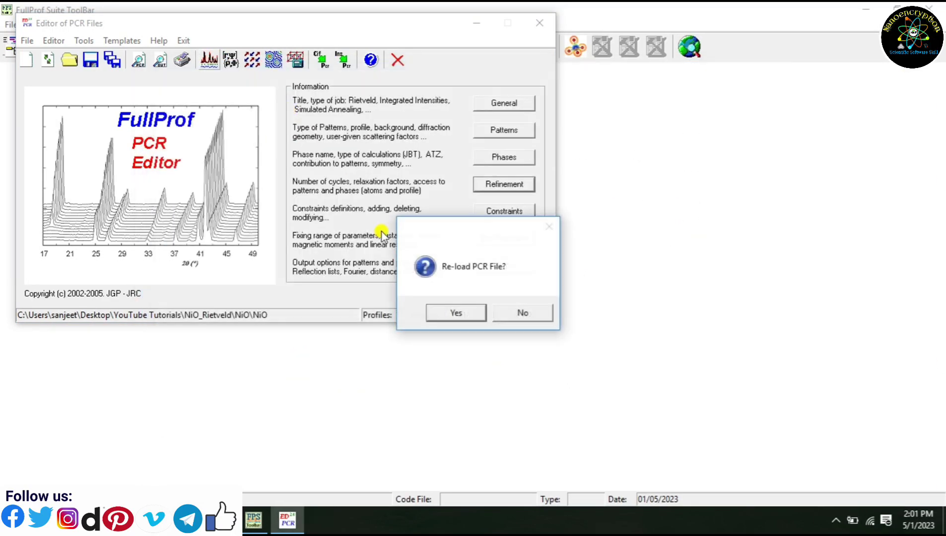
click(456, 313)
- Fix the thermal factor B of atom Ni1 and refine B of atom O1 instead, running FullProf and reloading the updated PCR file
click(506, 184)
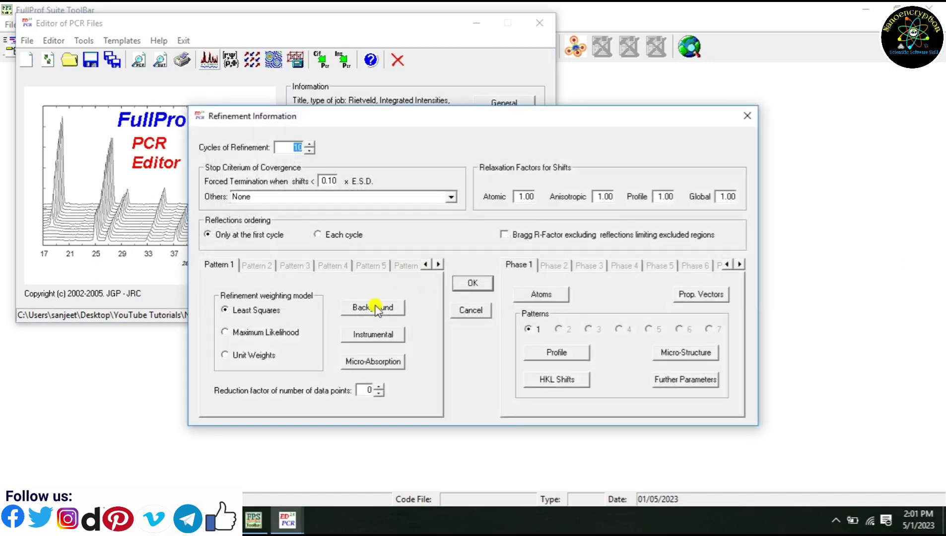
click(374, 309)
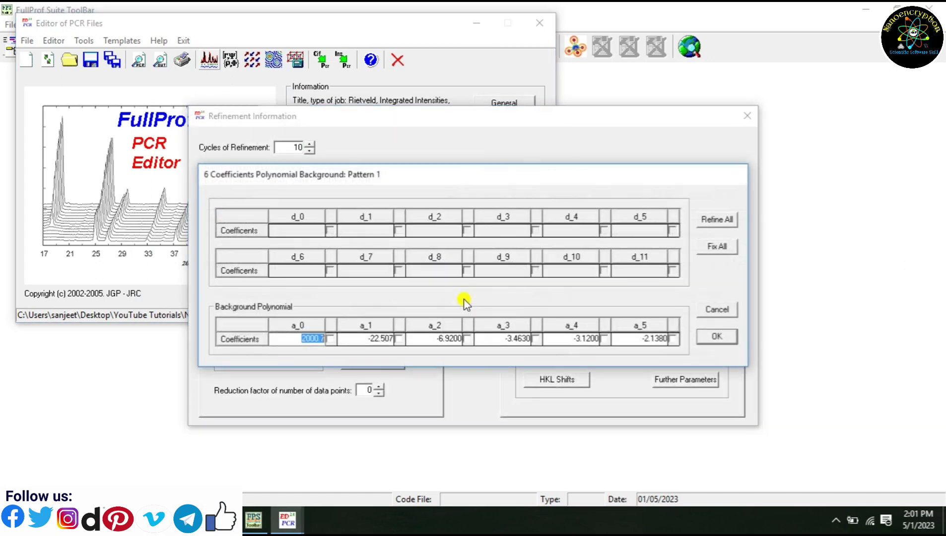
click(718, 338)
click(542, 294)
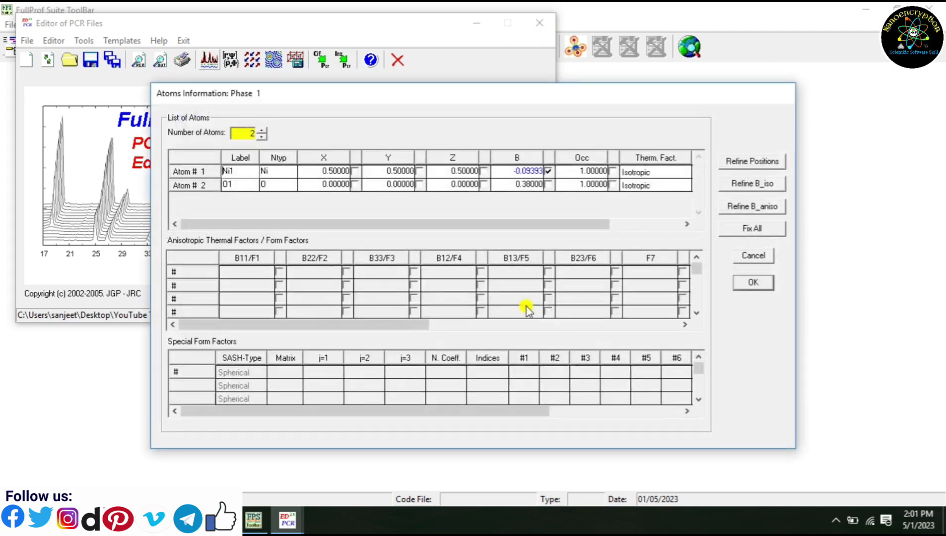
click(548, 172)
click(545, 186)
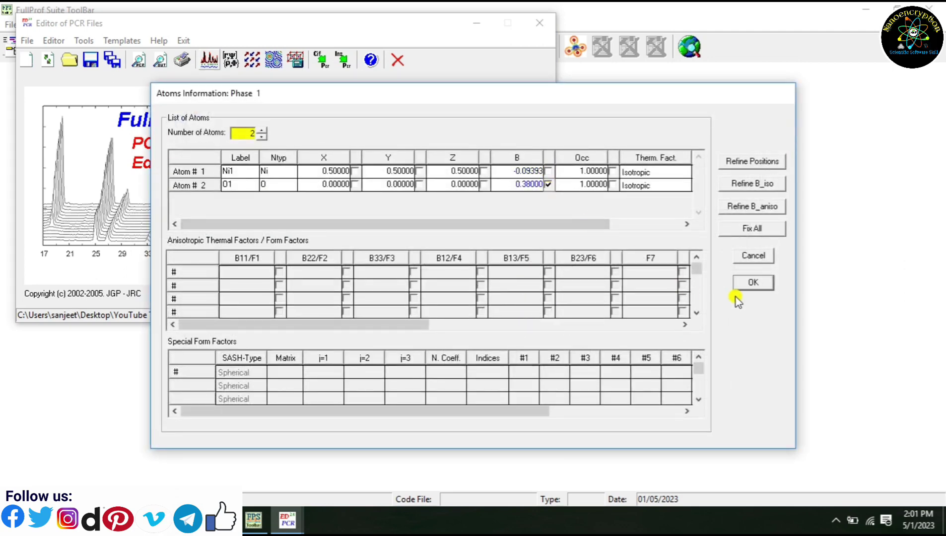
click(743, 283)
click(479, 282)
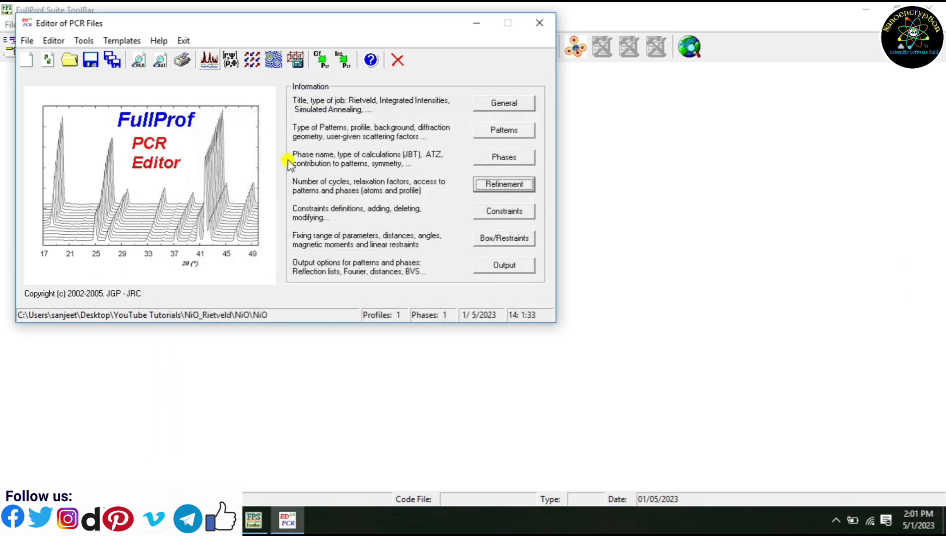
click(211, 60)
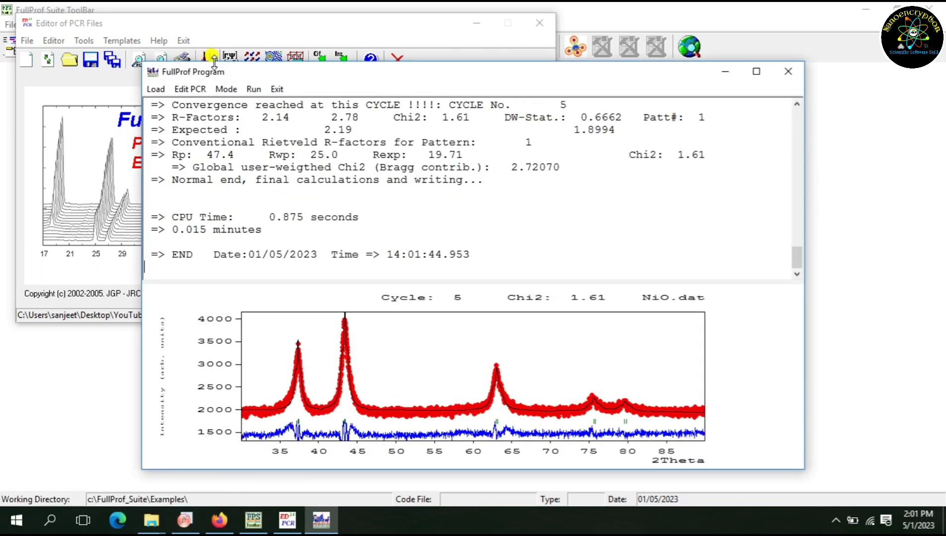
click(277, 88)
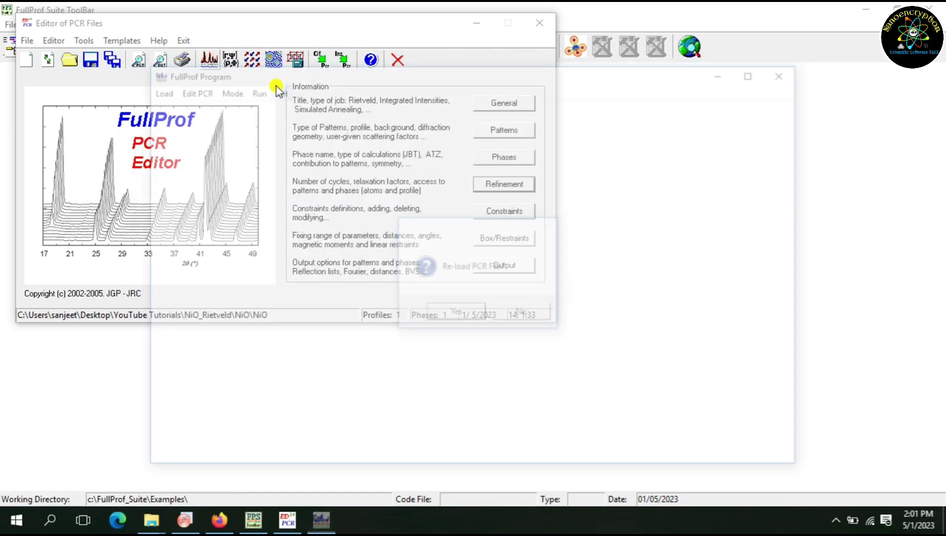
click(459, 310)
- Fix the thermal factor B of atom O1 and refine background coefficients a_0, a_1 and a_2, running FullProf and reloading the updated PCR file
click(504, 184)
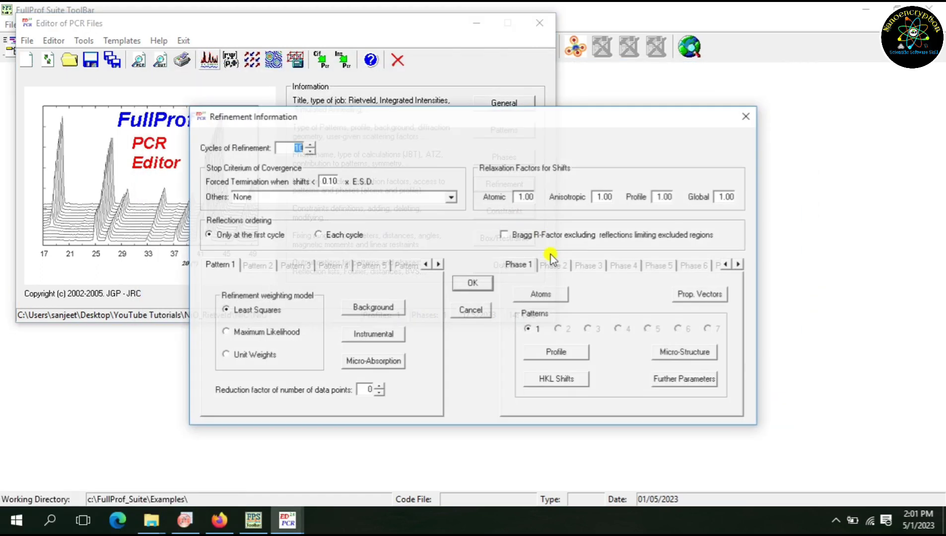
click(530, 295)
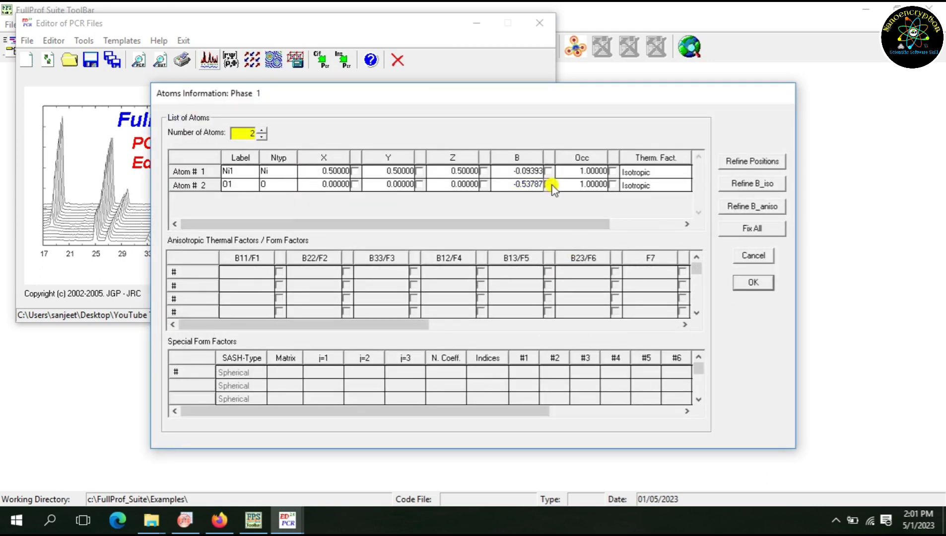
click(734, 285)
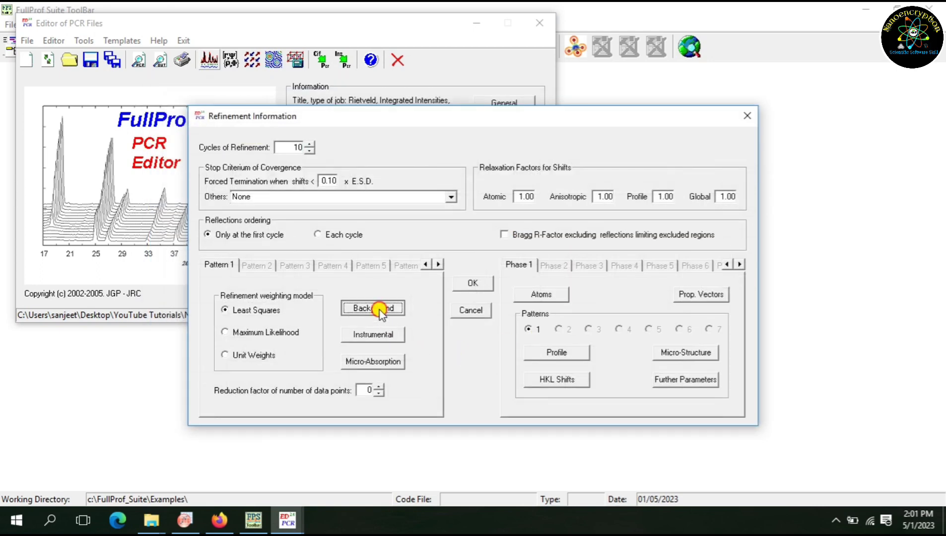
click(383, 308)
click(329, 339)
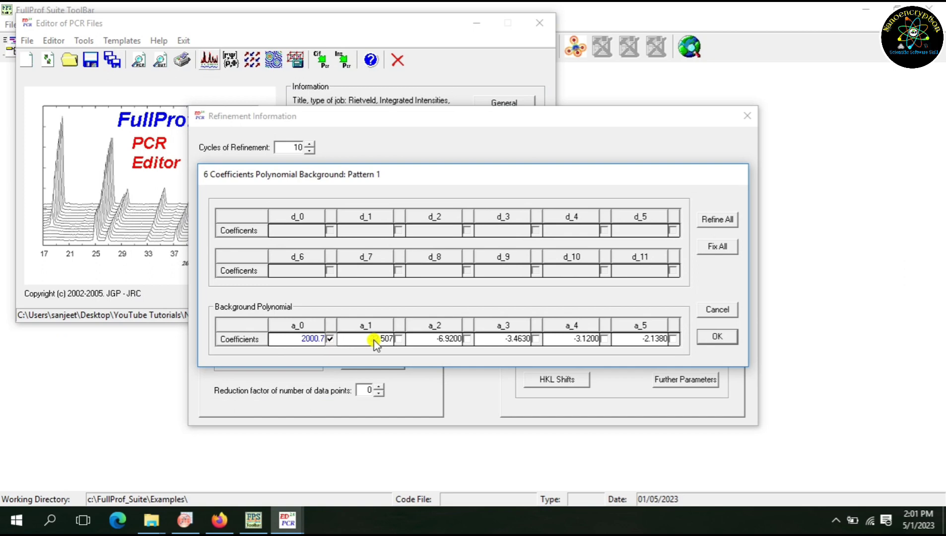
click(399, 338)
click(466, 338)
click(714, 337)
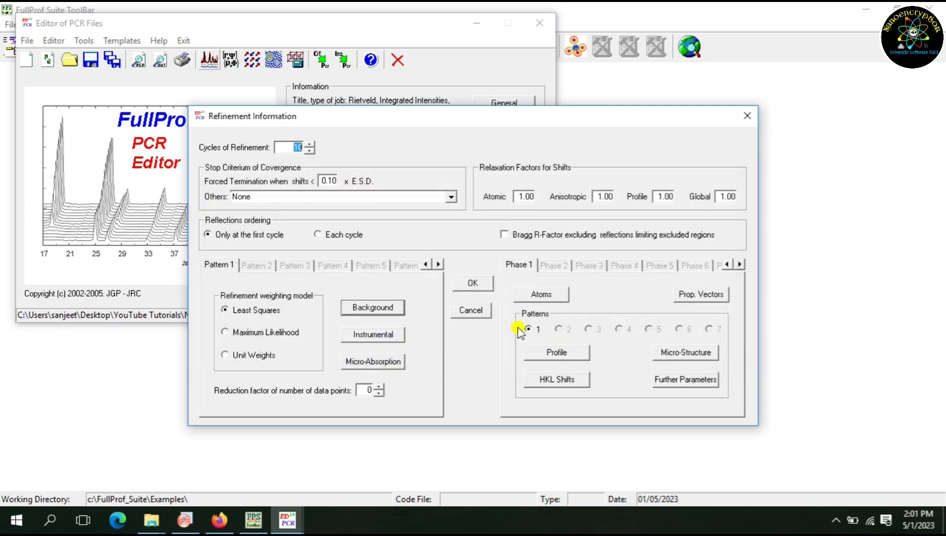
click(477, 281)
click(213, 56)
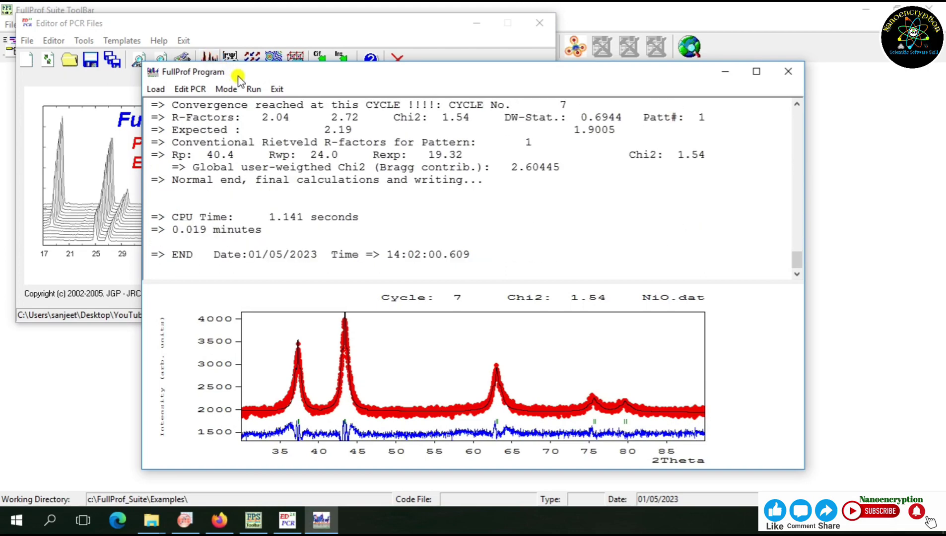
click(276, 90)
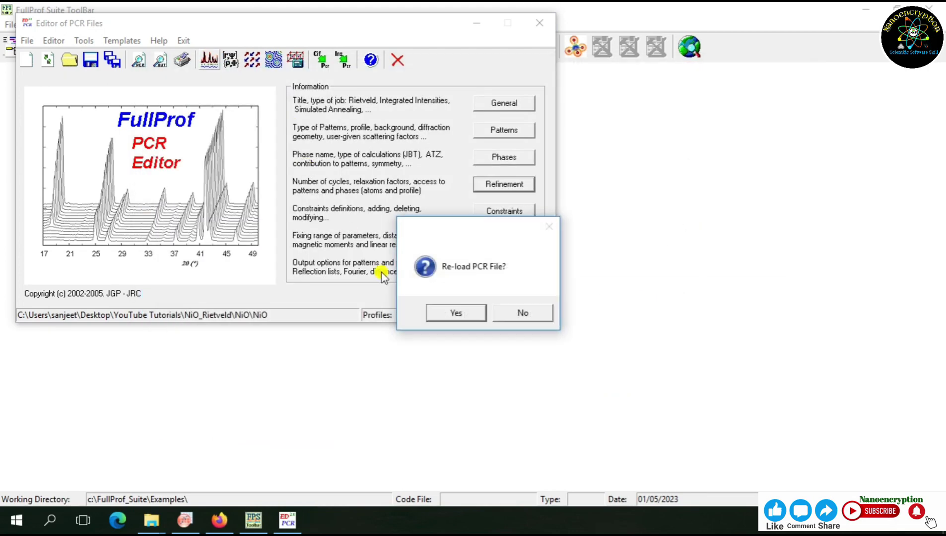
click(456, 313)
- Add background coefficients a_3 and a_4 of Pattern 1 to the refinement, running FullProf and reloading the updated PCR file
click(499, 186)
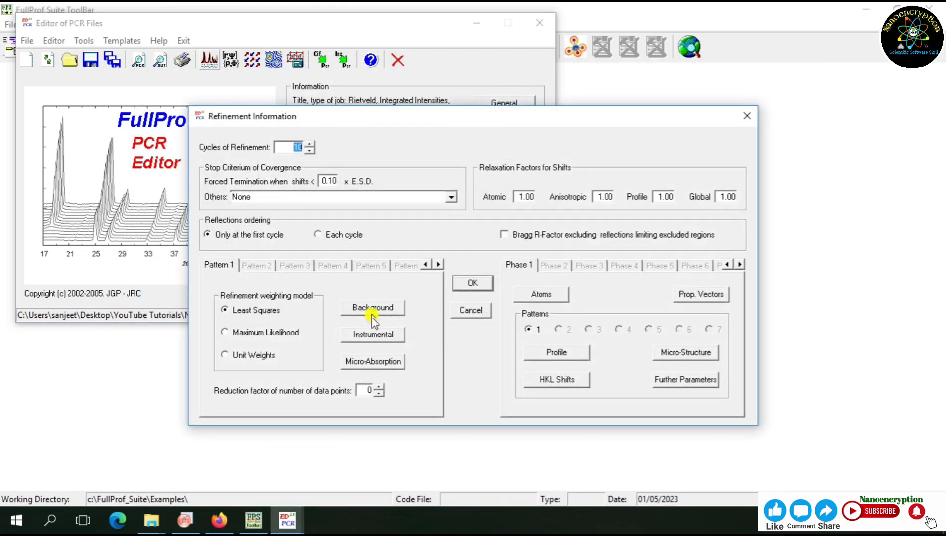
click(372, 367)
click(468, 338)
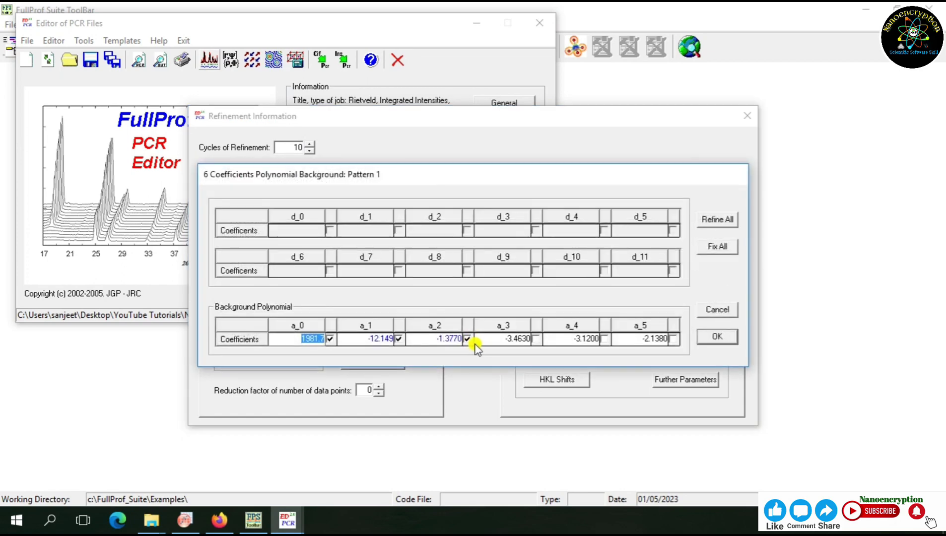
click(535, 339)
click(704, 337)
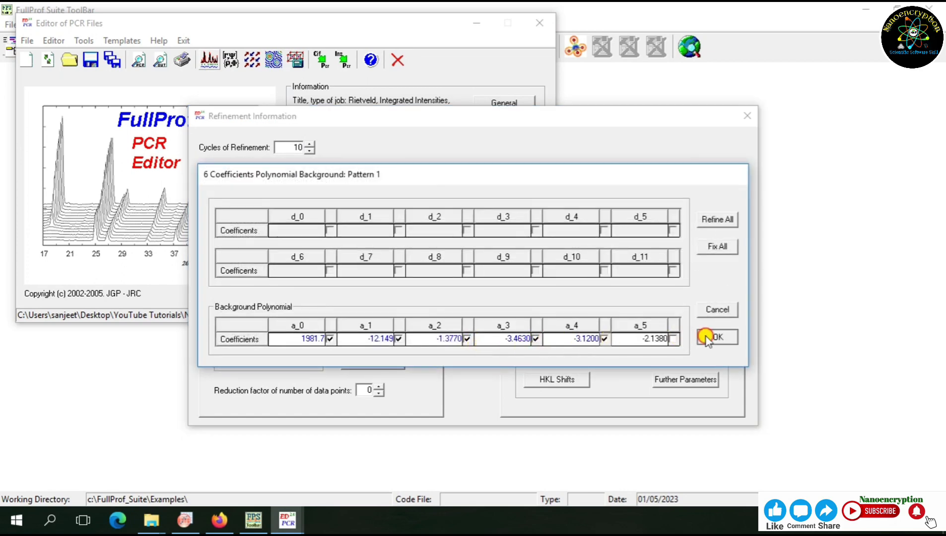
click(474, 282)
click(212, 62)
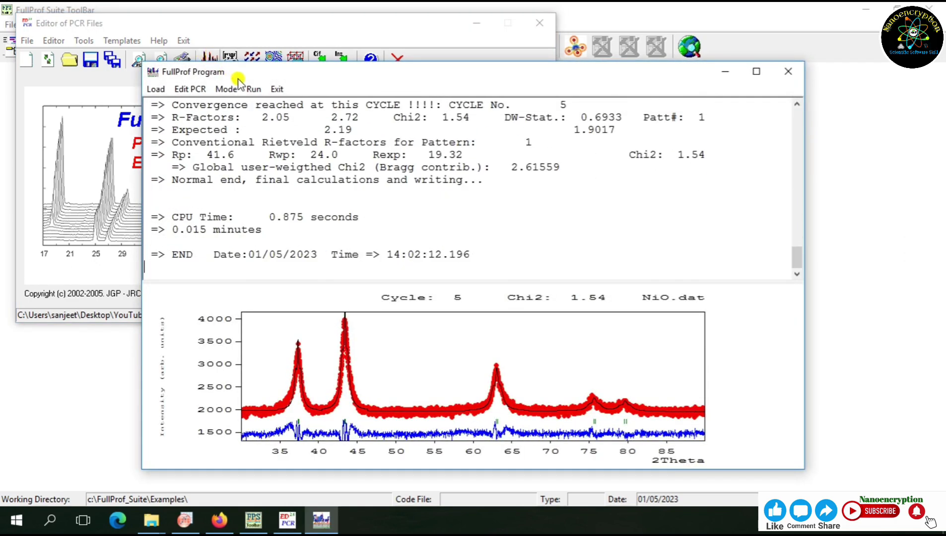
click(277, 90)
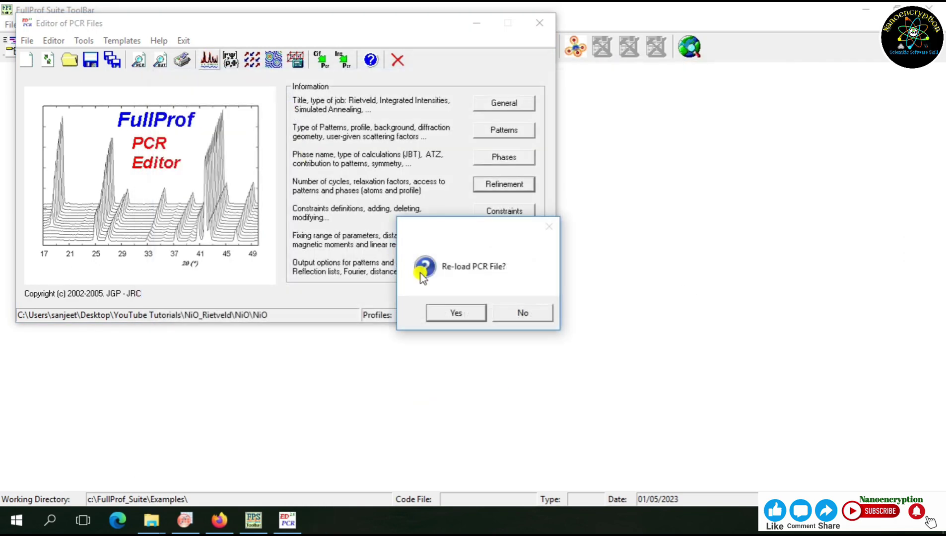
click(446, 307)
- Fix the refined background polynomial coefficients of Pattern 1
click(499, 186)
click(360, 311)
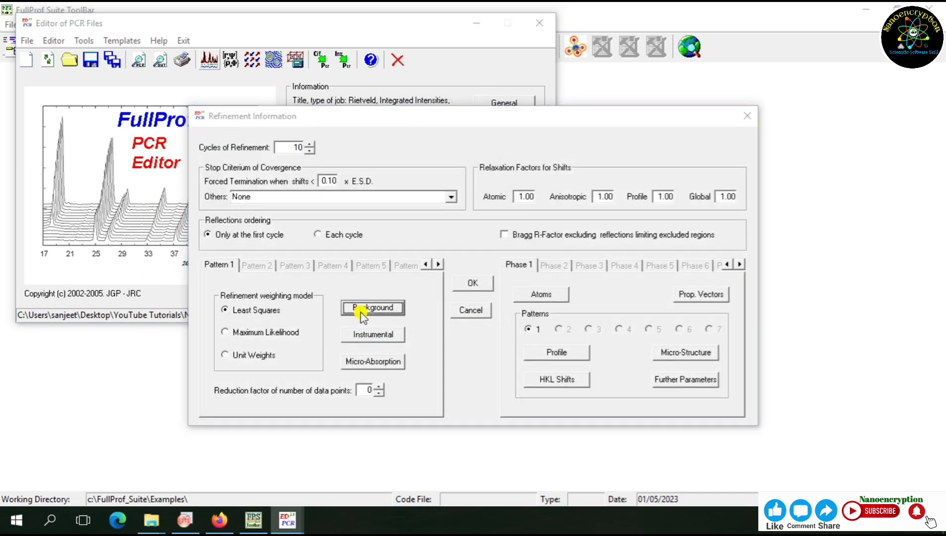
click(330, 339)
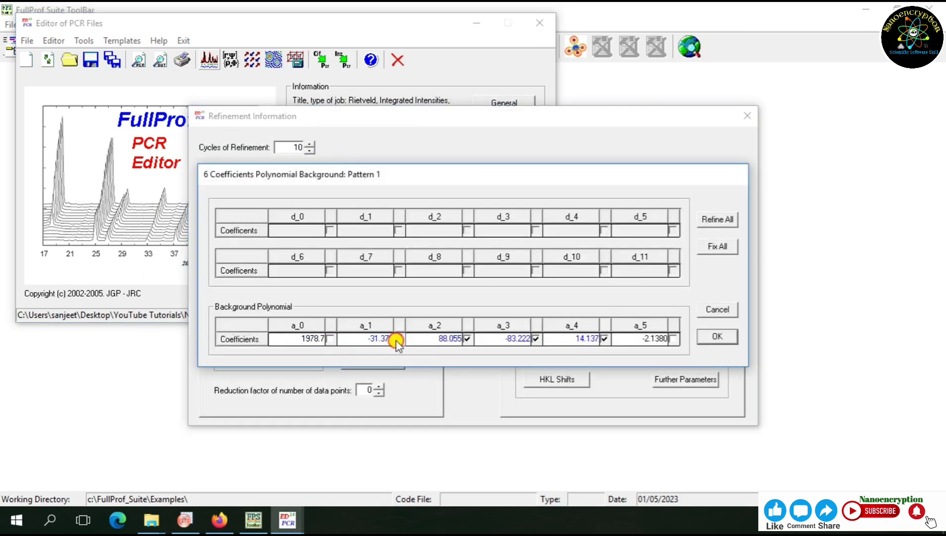
click(467, 340)
click(537, 339)
click(716, 337)
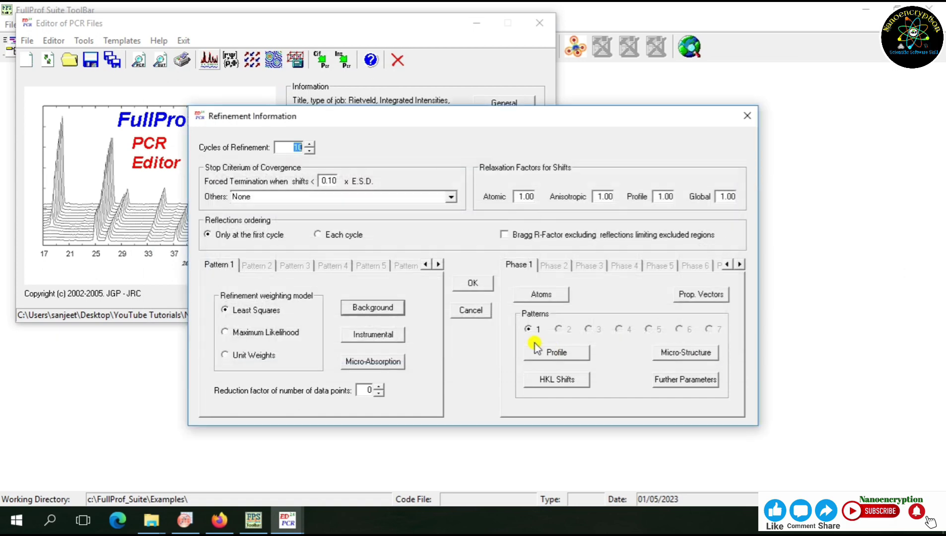
- Refine the FWHM parameter U of Phase 1, running FullProf and reloading the updated PCR file
click(556, 352)
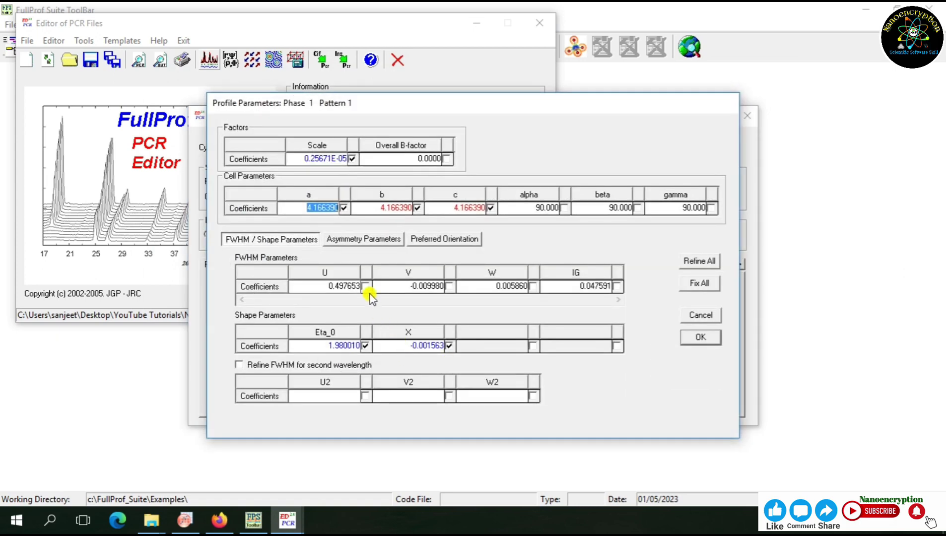
click(366, 287)
click(689, 335)
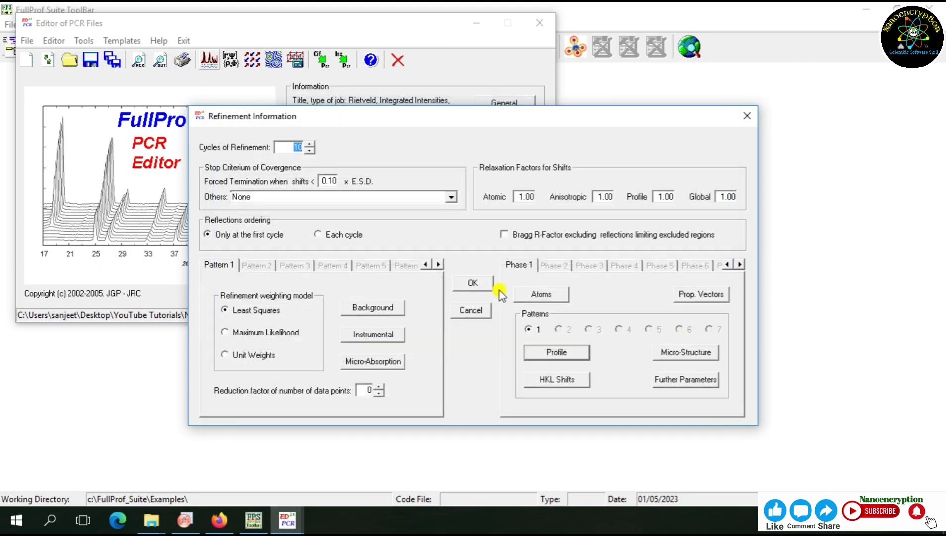
click(473, 282)
click(210, 59)
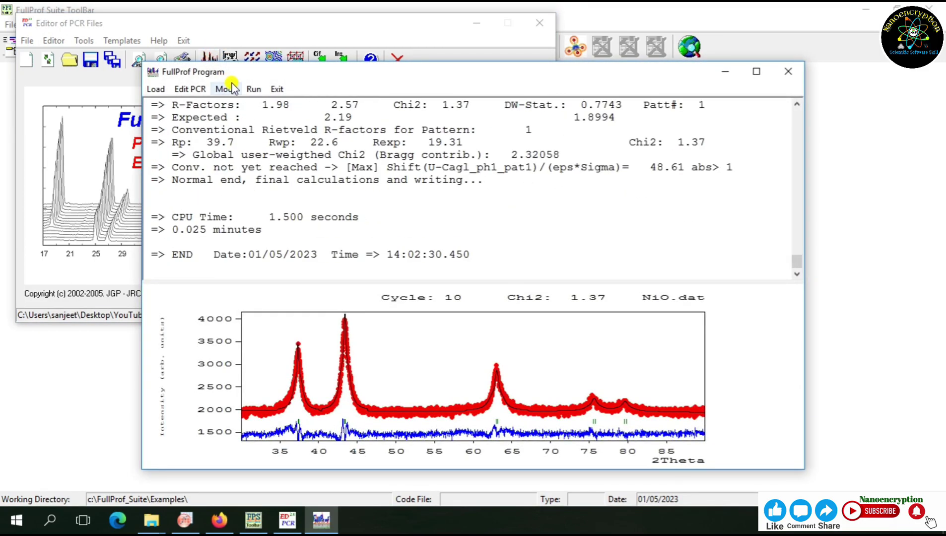
click(277, 90)
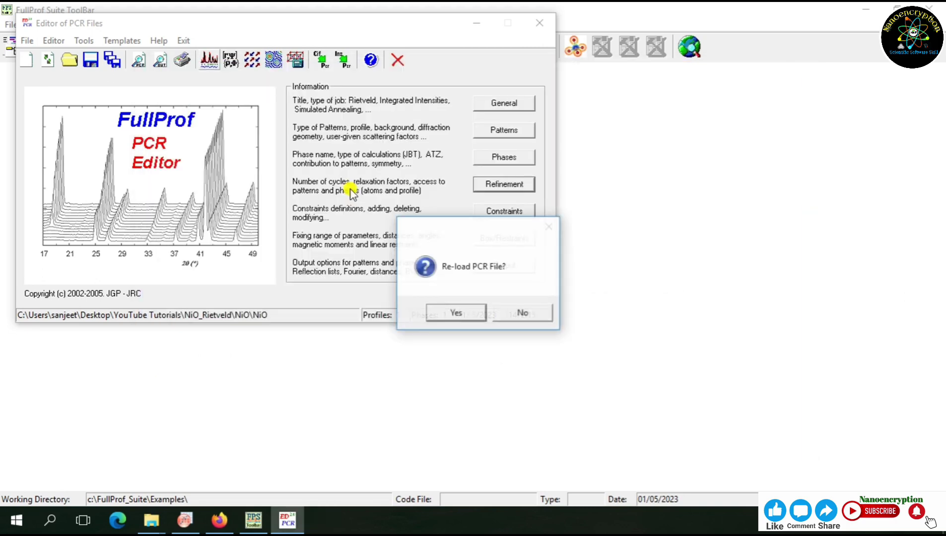
click(453, 311)
- Fix the FWHM parameter U and refine IG instead, running FullProf and reloading the updated PCR file
click(489, 187)
click(553, 353)
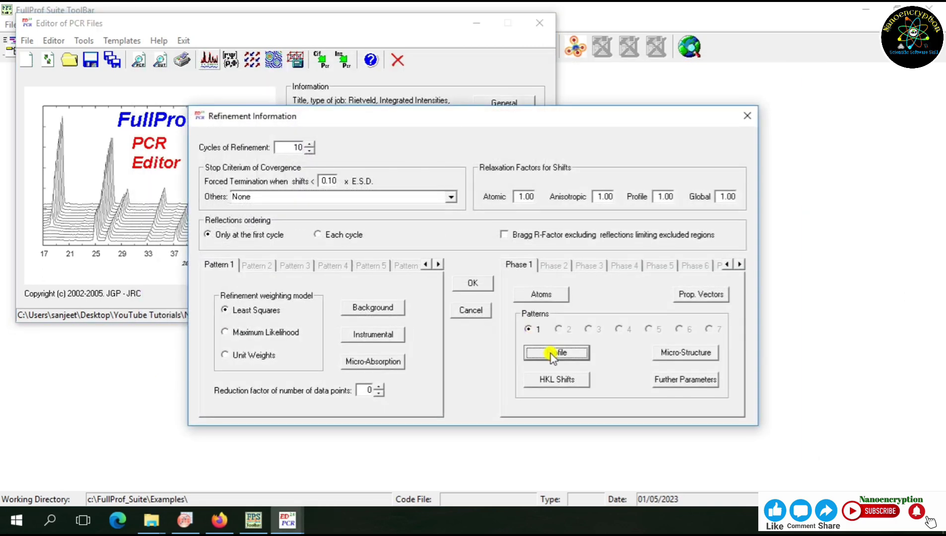
click(366, 286)
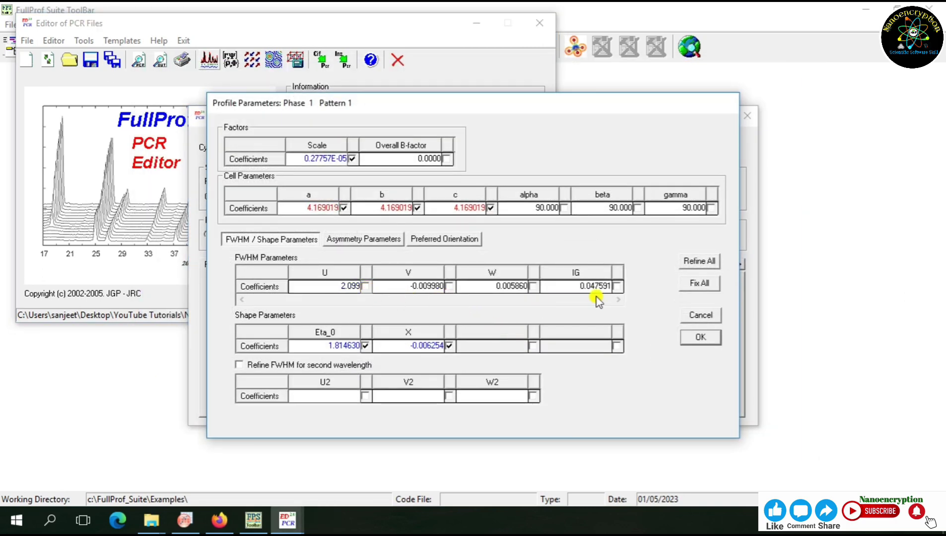
click(616, 286)
click(693, 337)
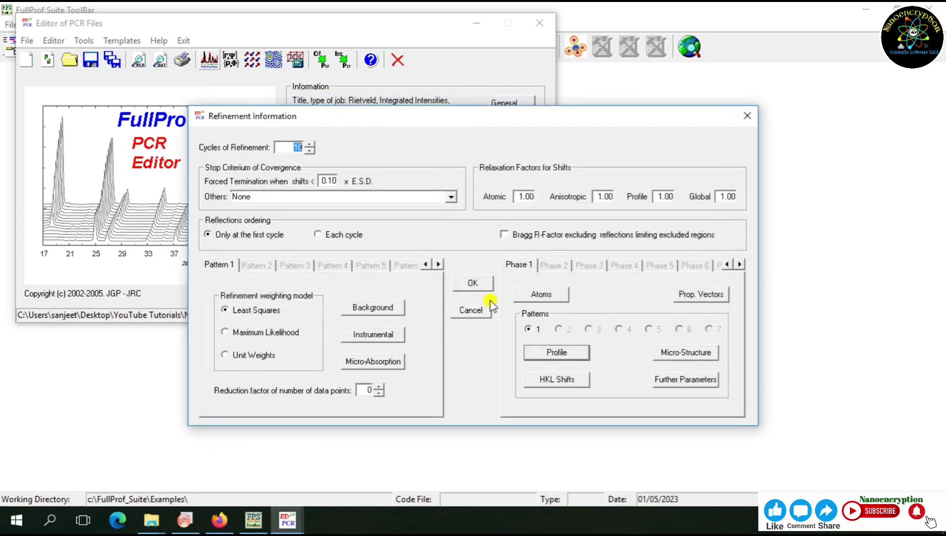
click(473, 282)
click(211, 59)
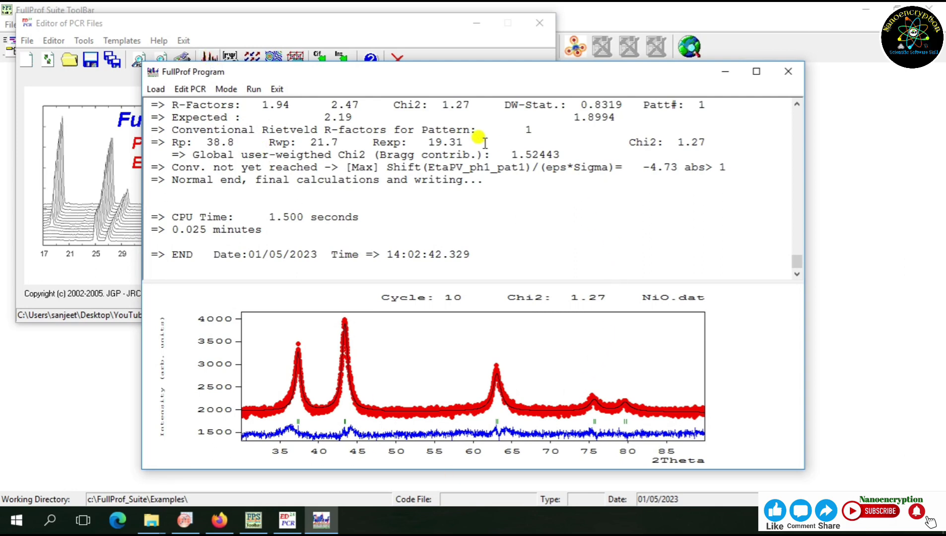
click(275, 91)
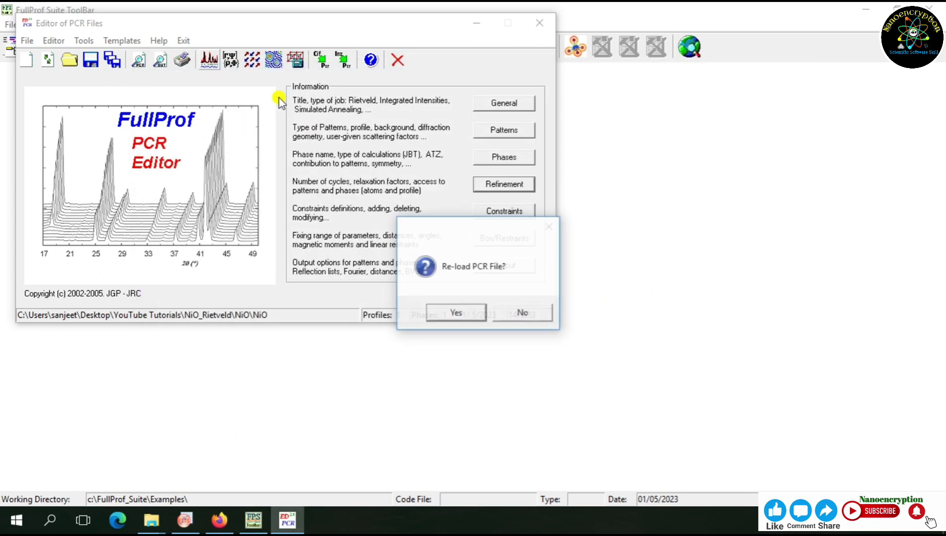
click(449, 312)
- Enable Crystallographic Information File (CIF) output in the PCR file and review the structure factors file (FOU) options for Pattern 1
click(501, 264)
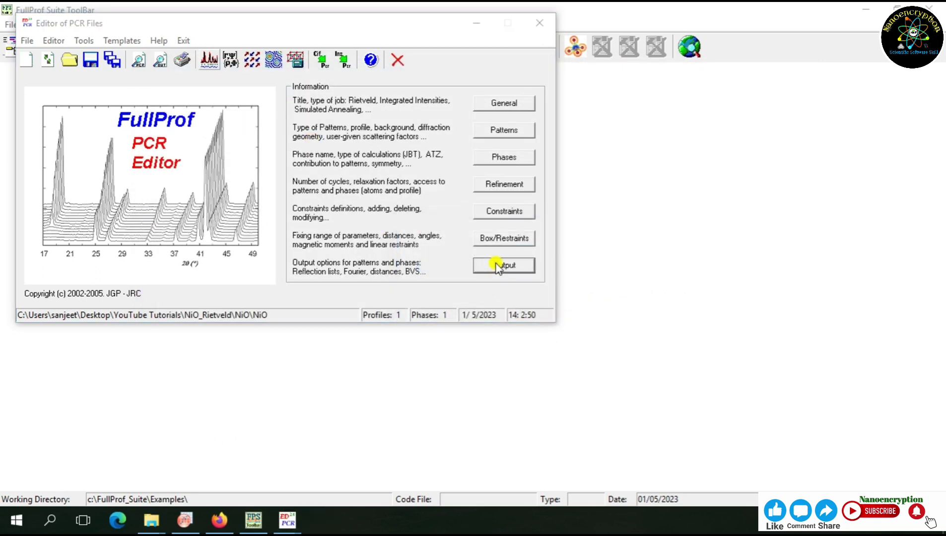
click(473, 168)
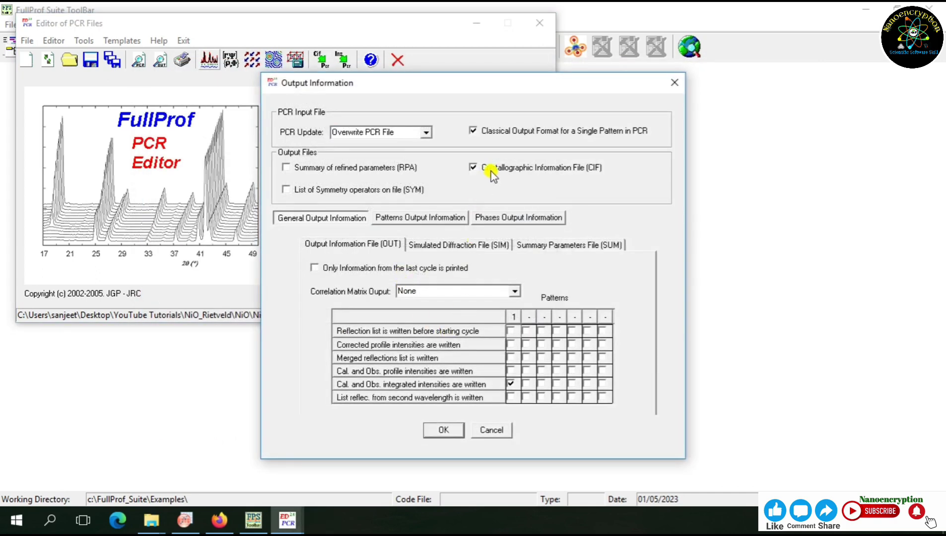
click(465, 248)
click(442, 246)
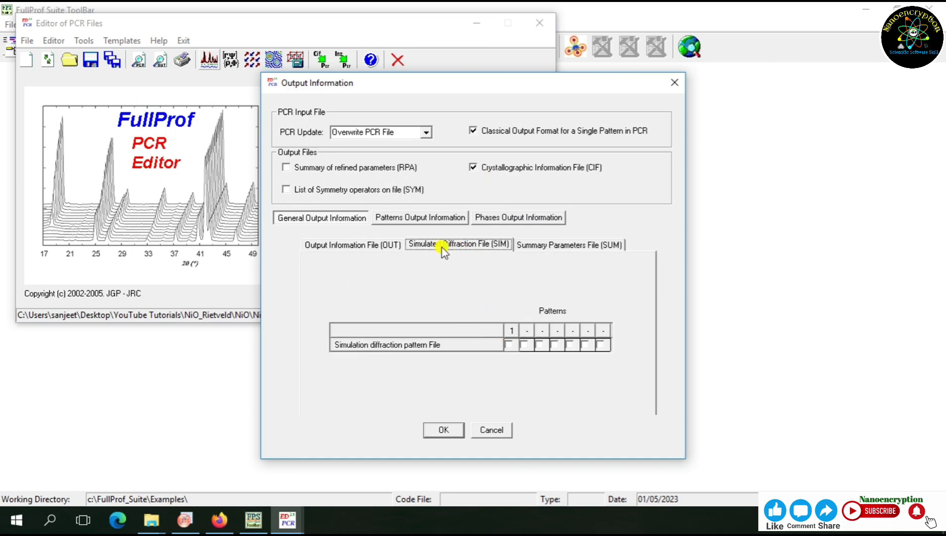
click(453, 218)
click(454, 268)
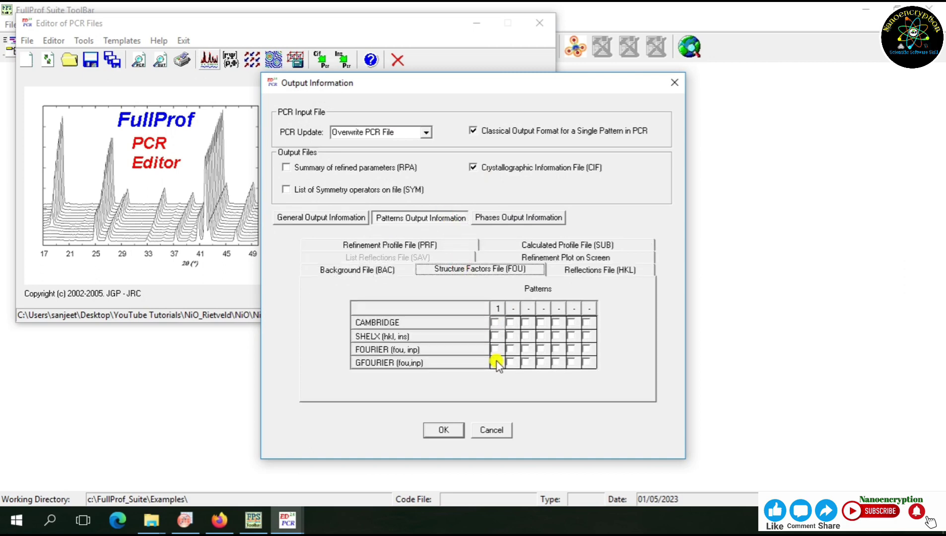
click(446, 429)
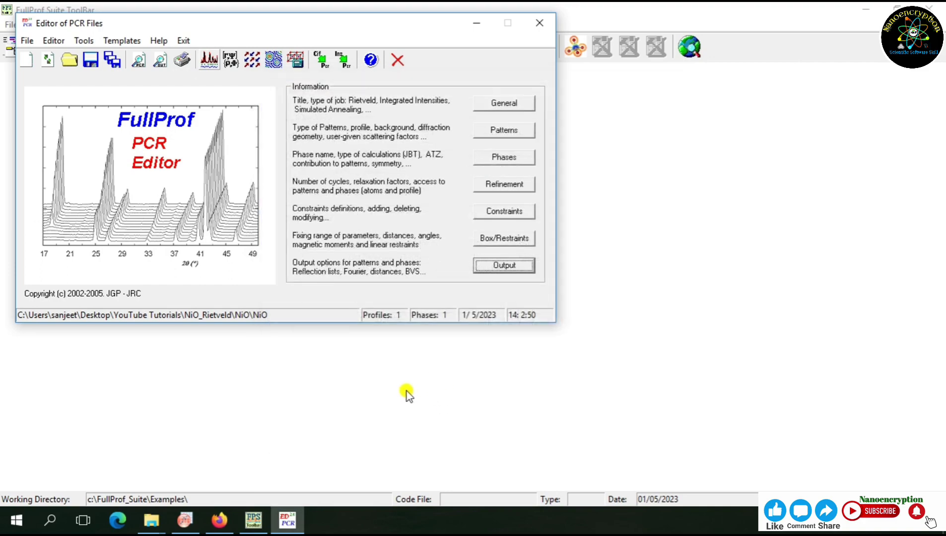
- Run the FullProf refinement with the updated output settings, reload the PCR file and close the PCR editor
click(208, 60)
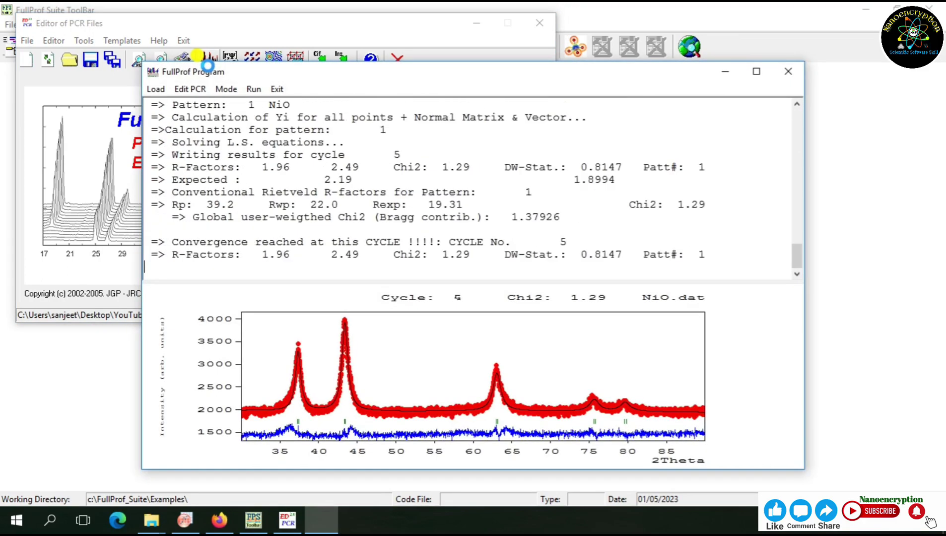
click(272, 90)
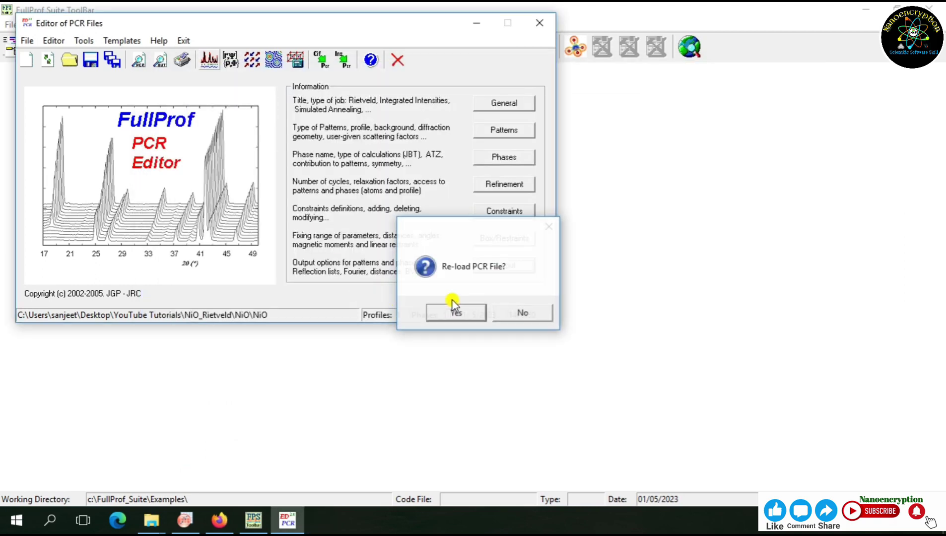
click(453, 307)
click(540, 23)
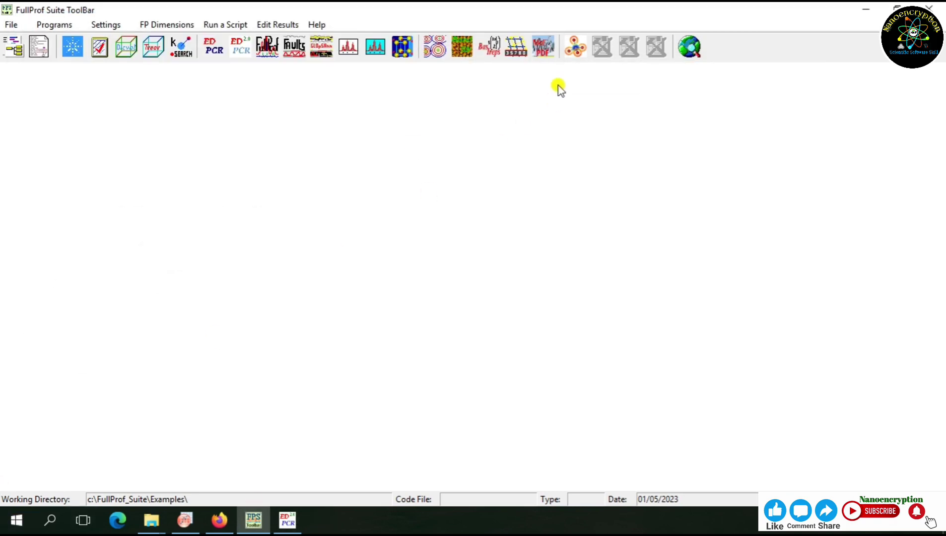
- Open the GFourier program and load the NiO INP file from Desktop > YouTube Tutorials > NiO_Rietveld > NiO
click(441, 50)
click(120, 63)
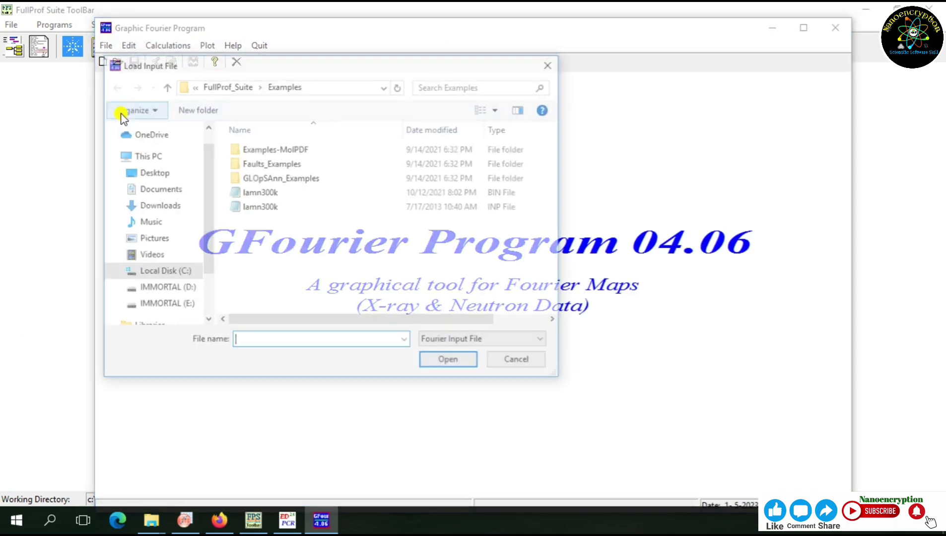
click(152, 172)
scroll(359, 263, down, 10)
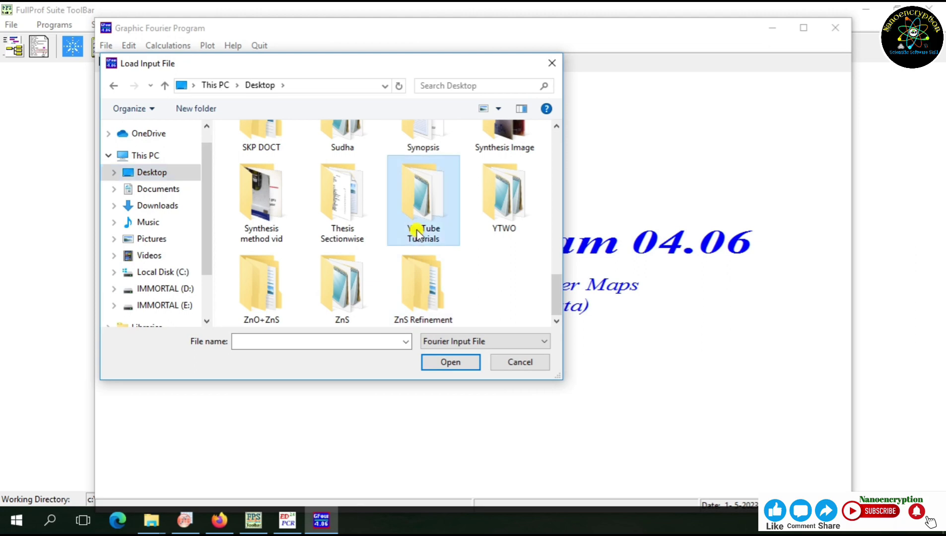
double_click(411, 237)
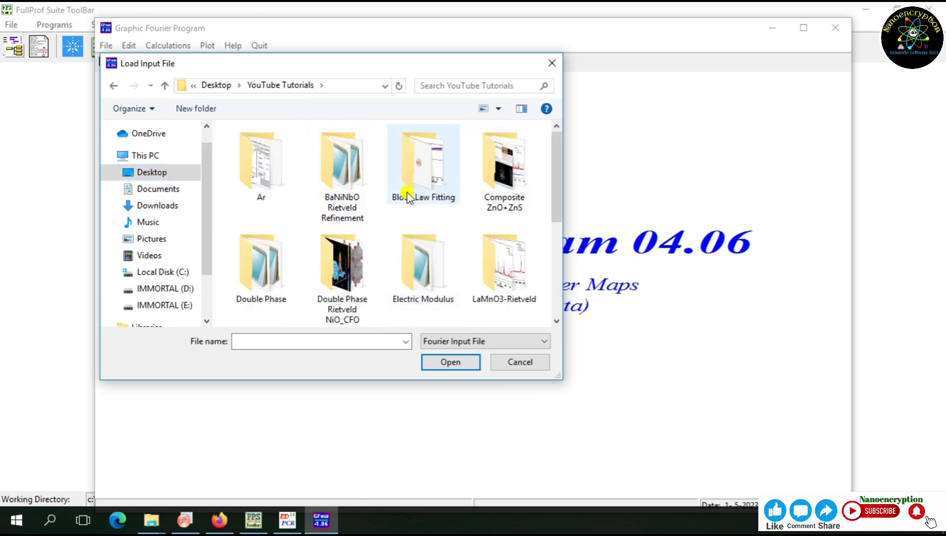
scroll(407, 197, down, 5)
click(495, 187)
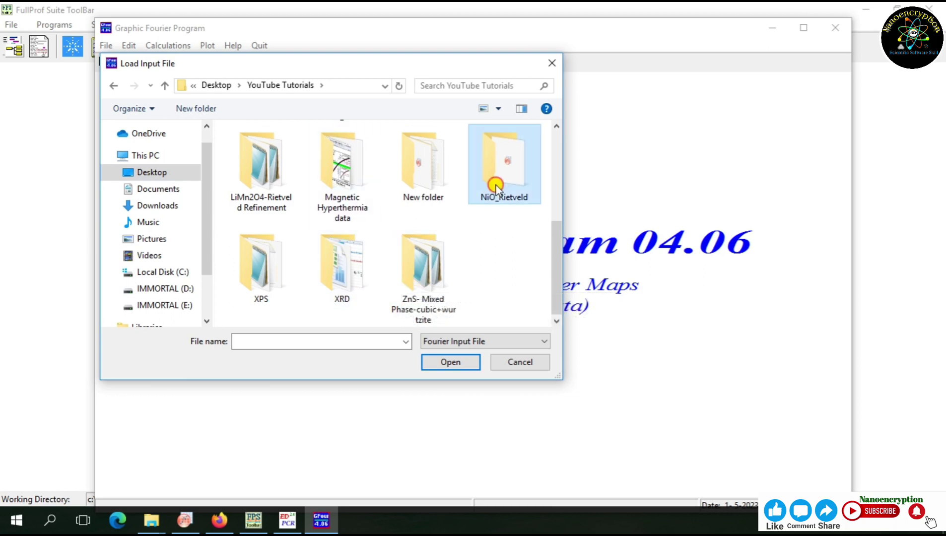
double_click(496, 187)
double_click(272, 147)
click(271, 148)
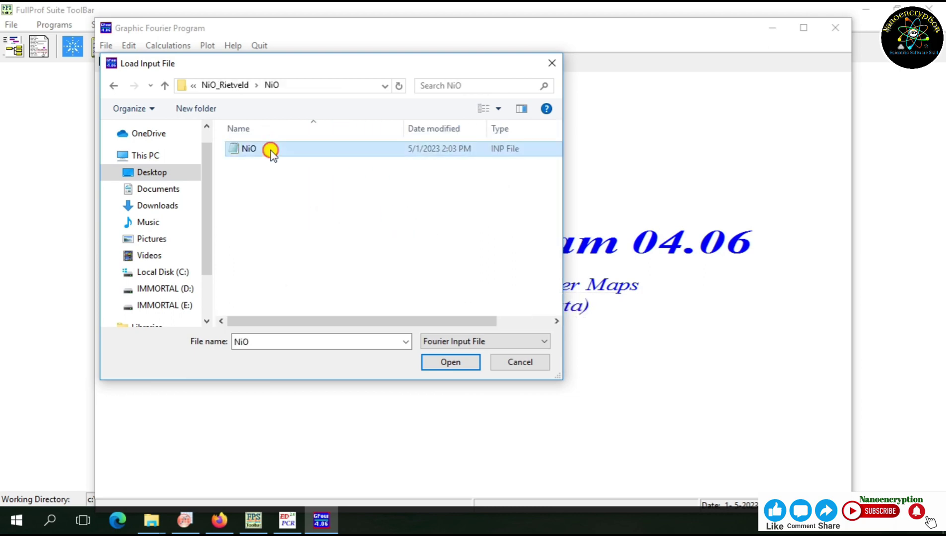
click(434, 363)
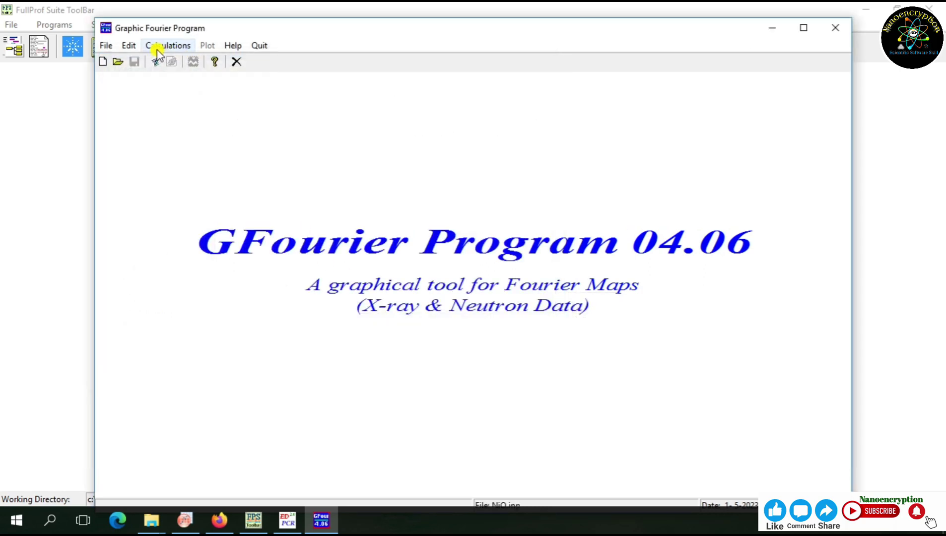
- Calculate the NiO Fourier map and display the electron density with its title and legend as a 3D surface
click(150, 46)
click(158, 59)
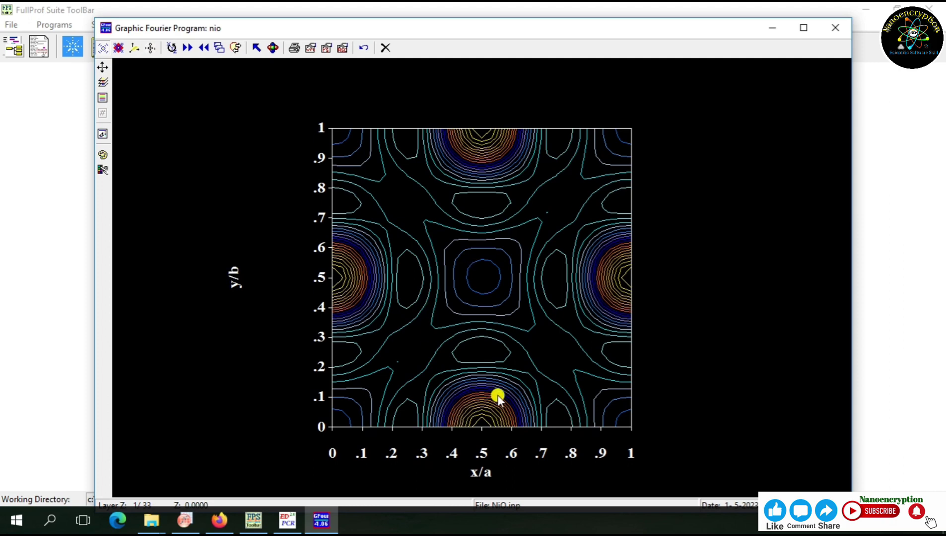
click(103, 139)
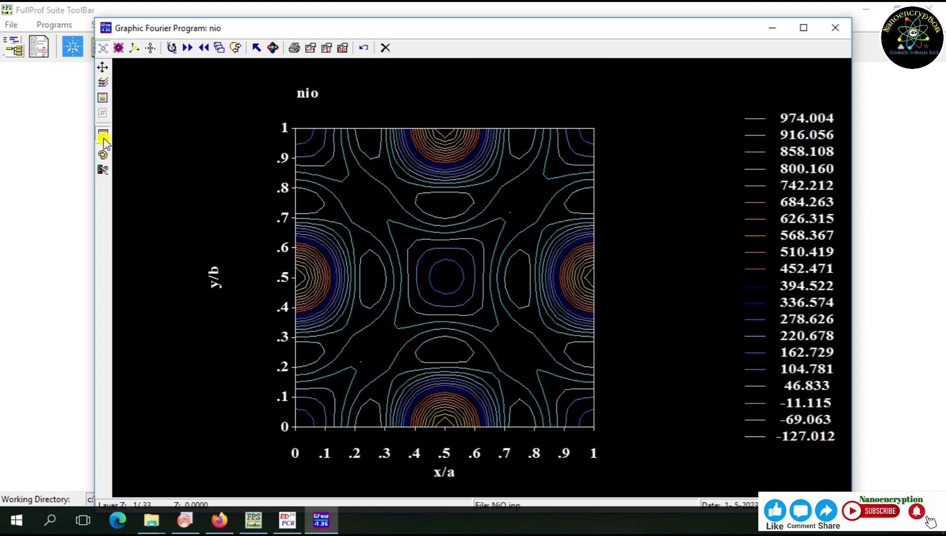
click(132, 48)
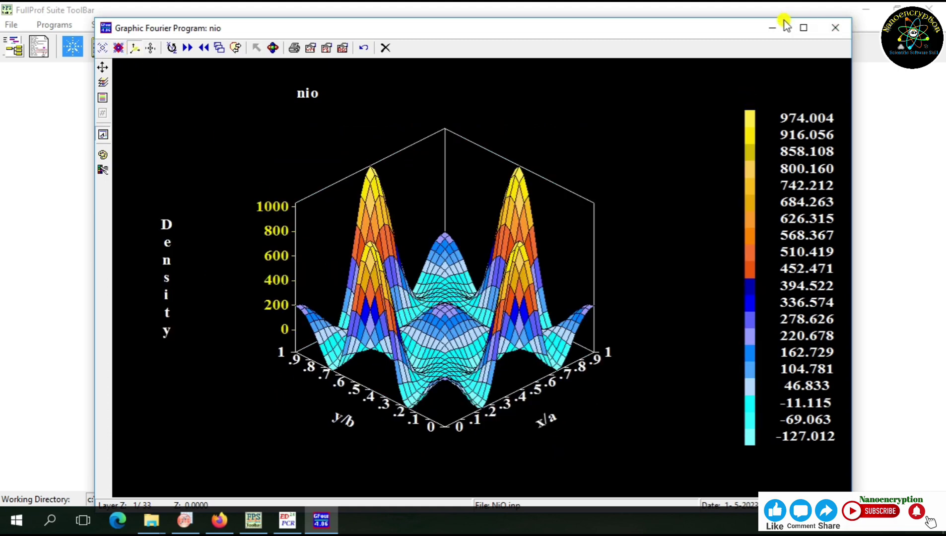
- Minimize the GFourier and FullProf Suite windows to reach the desktop
click(774, 28)
click(866, 9)
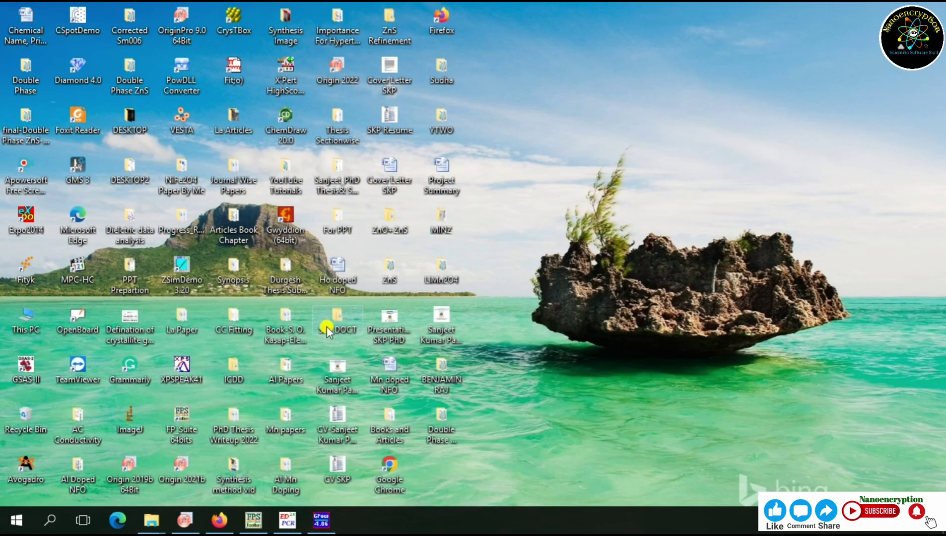